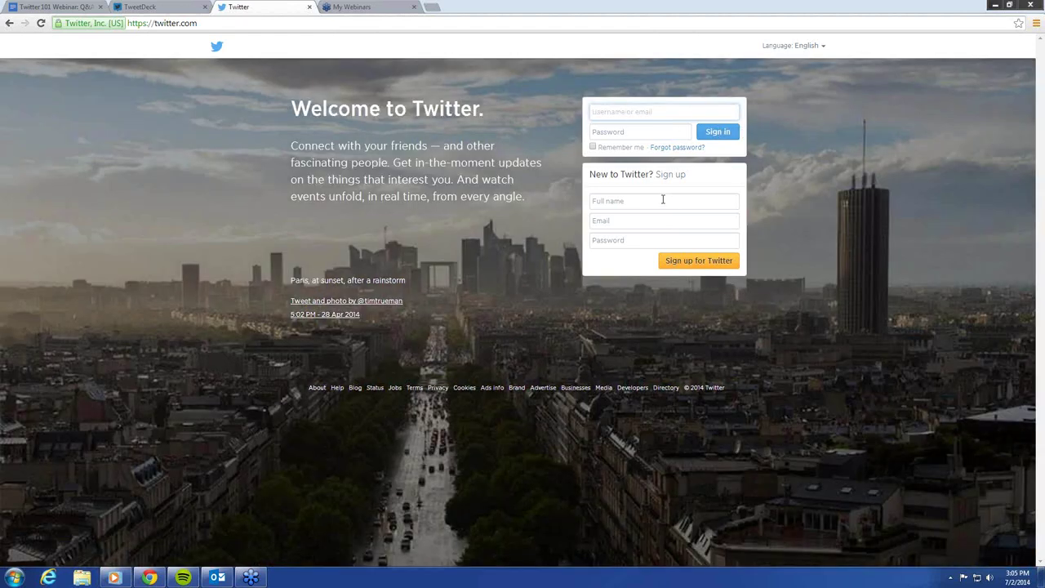
In the 'New to Twitter?' box, enter the account holder's full name, e-mail address and a password, then submit.
click(665, 200)
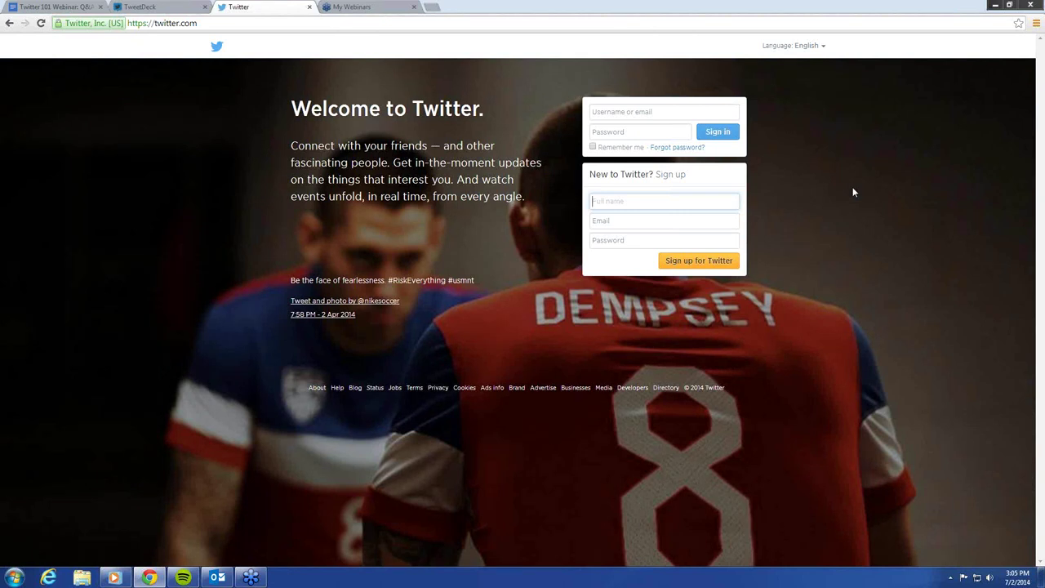
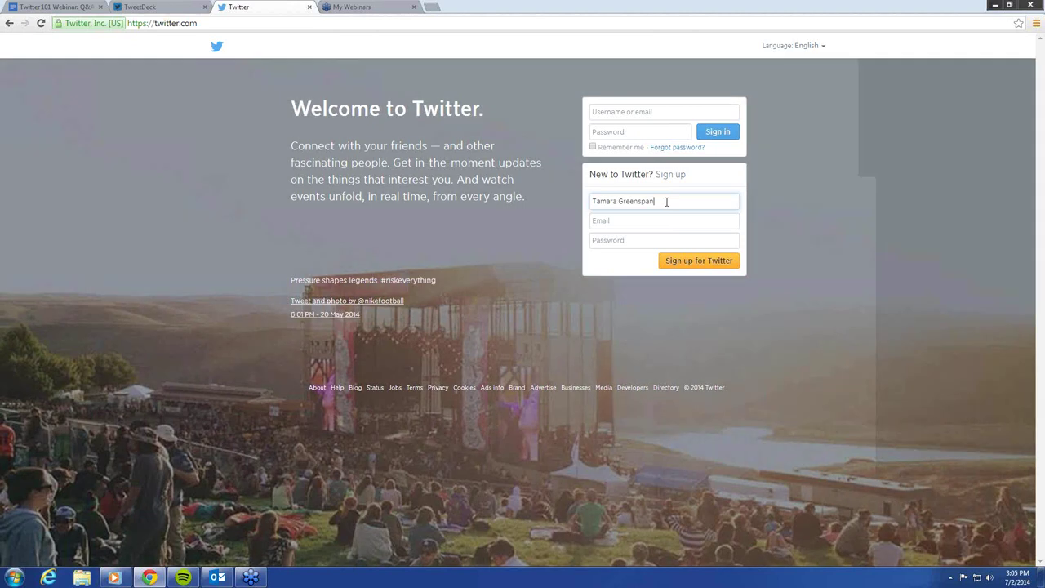
click(653, 222)
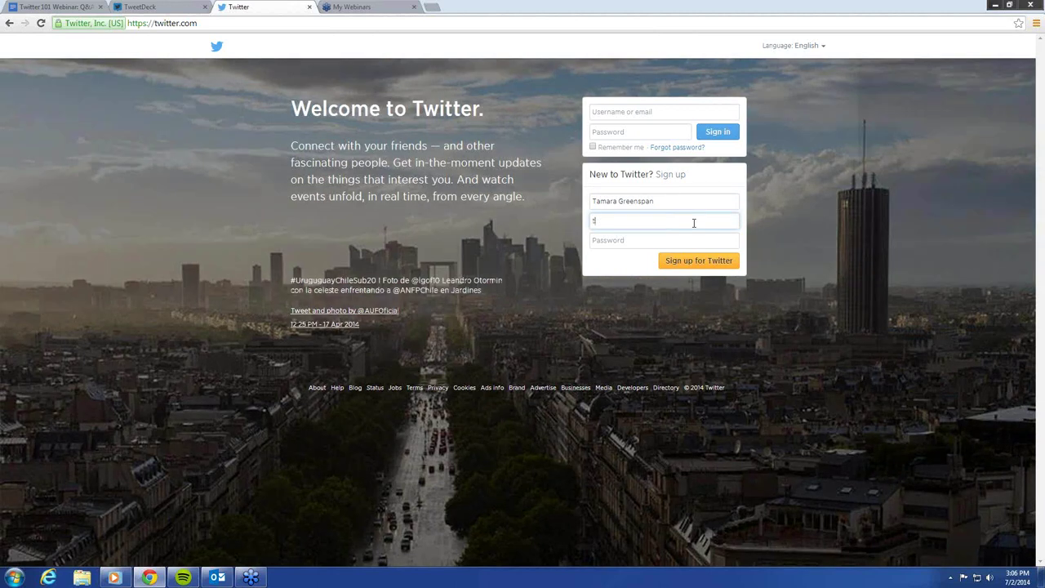
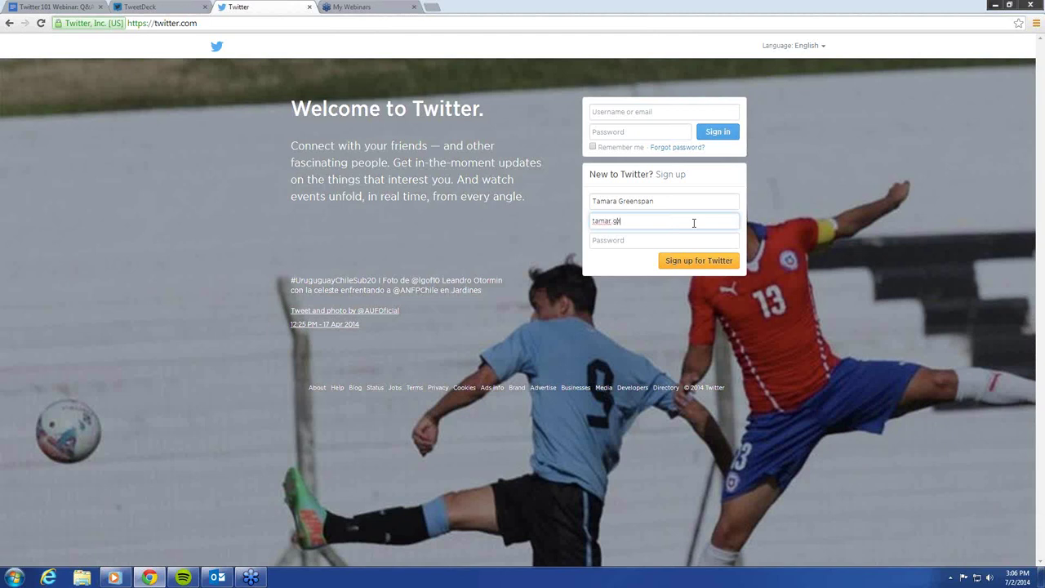
key(Tab)
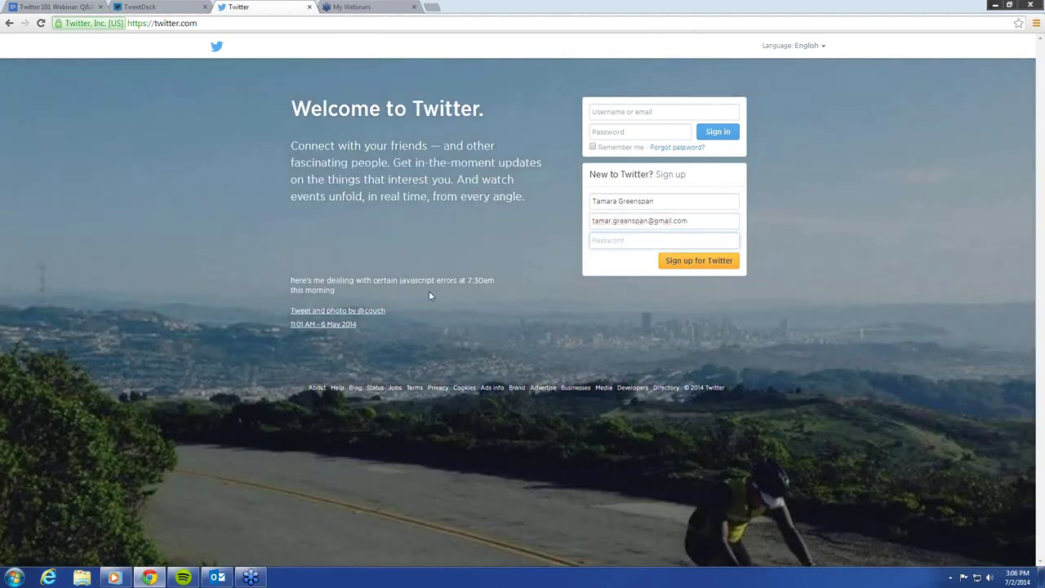
text(•••••••••)
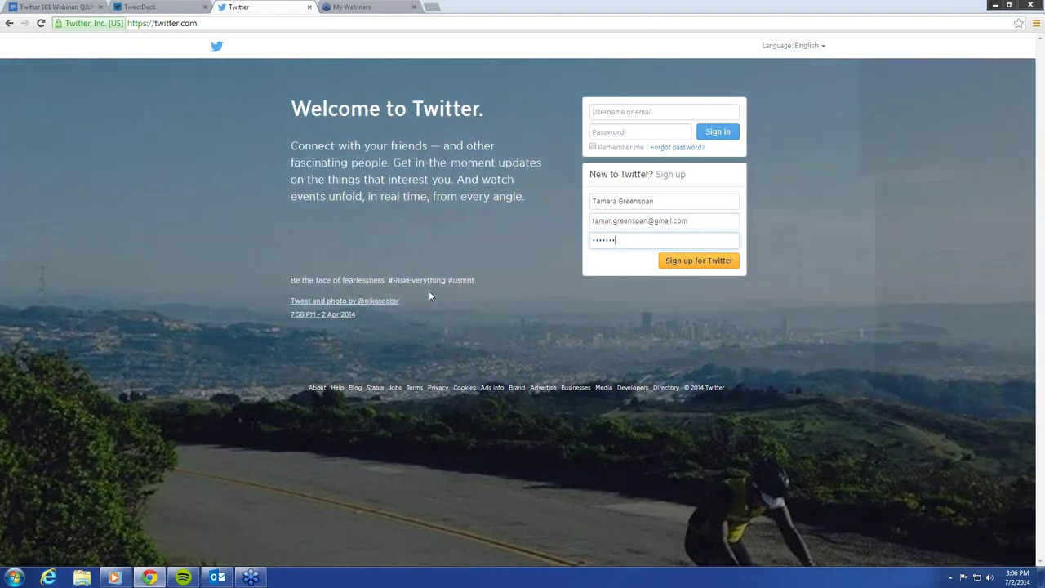
text(•••••)
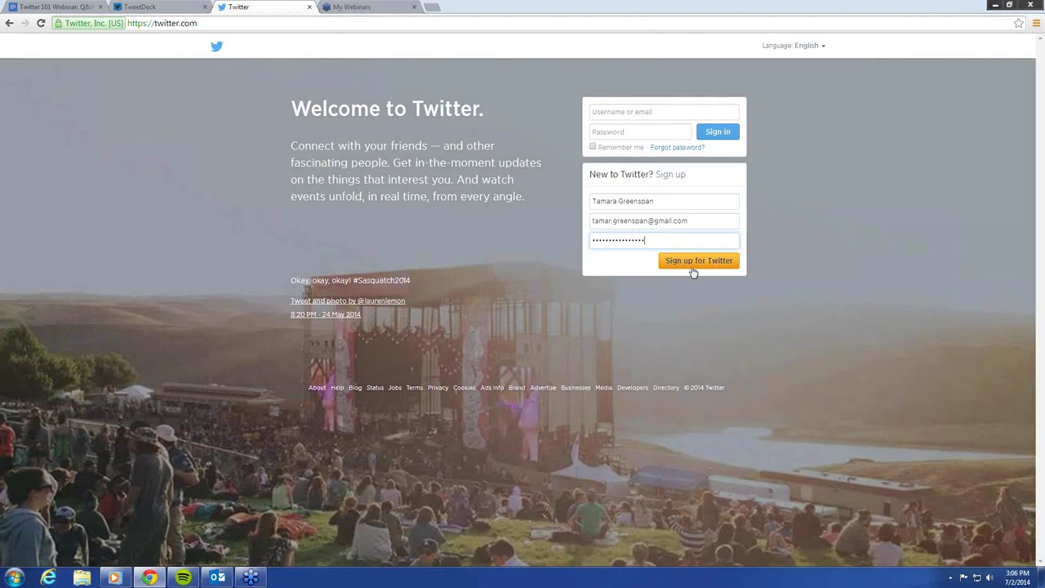
click(695, 261)
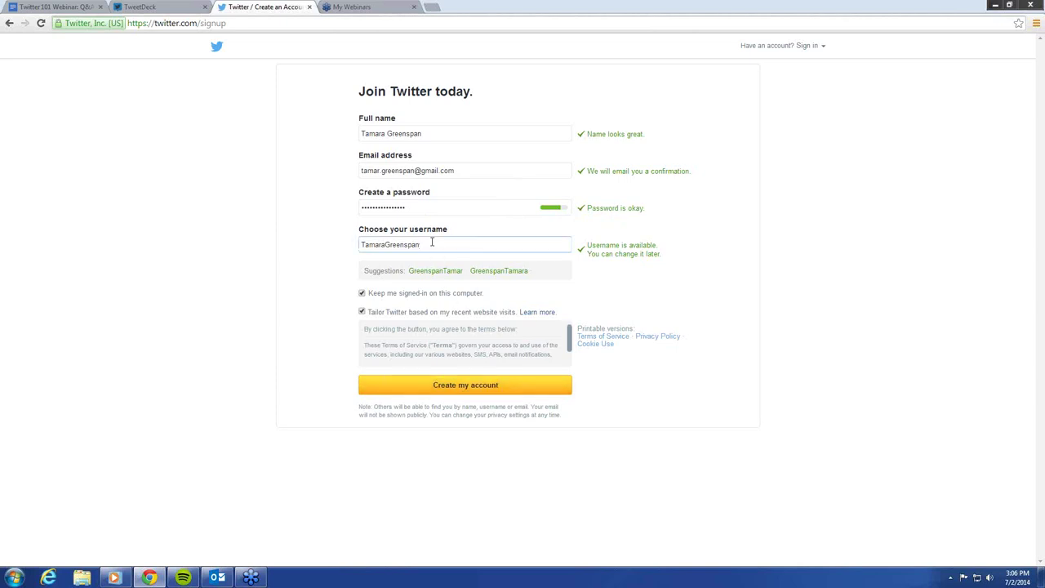
Replace the suggested username with a custom one and create the account.
drag(464, 240, 341, 242)
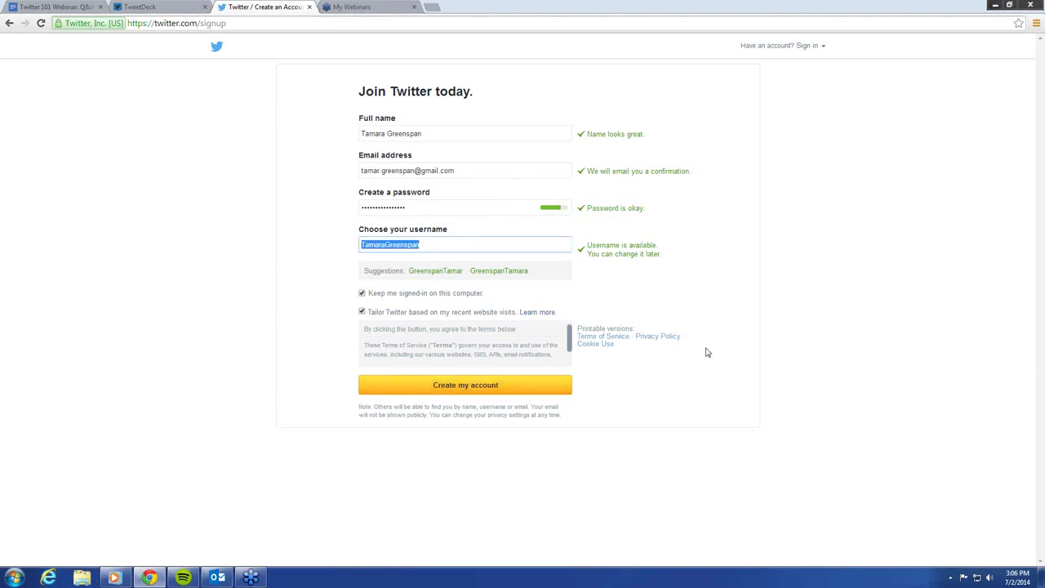
key(BackSpace)
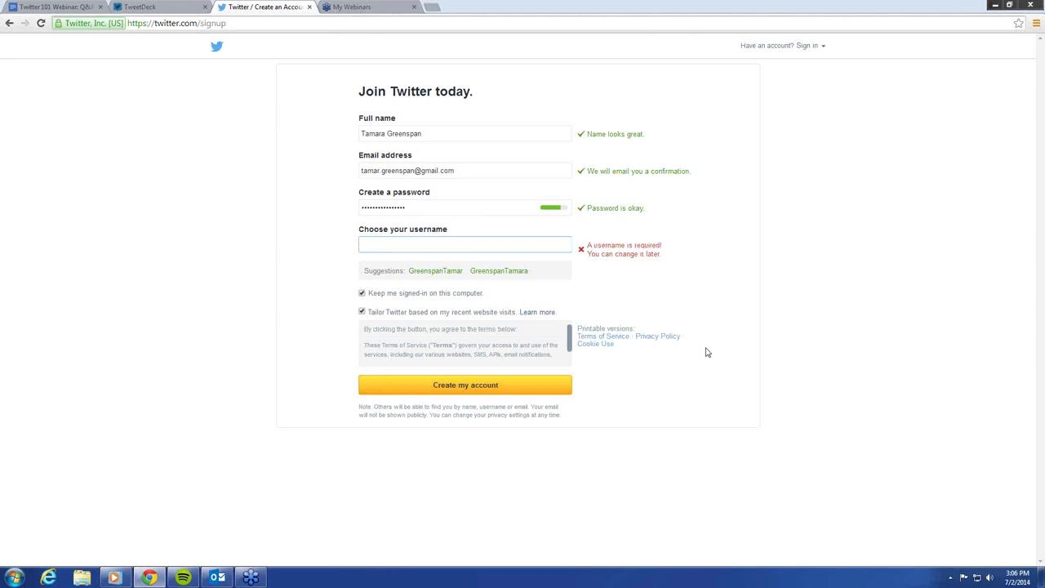
text(T)
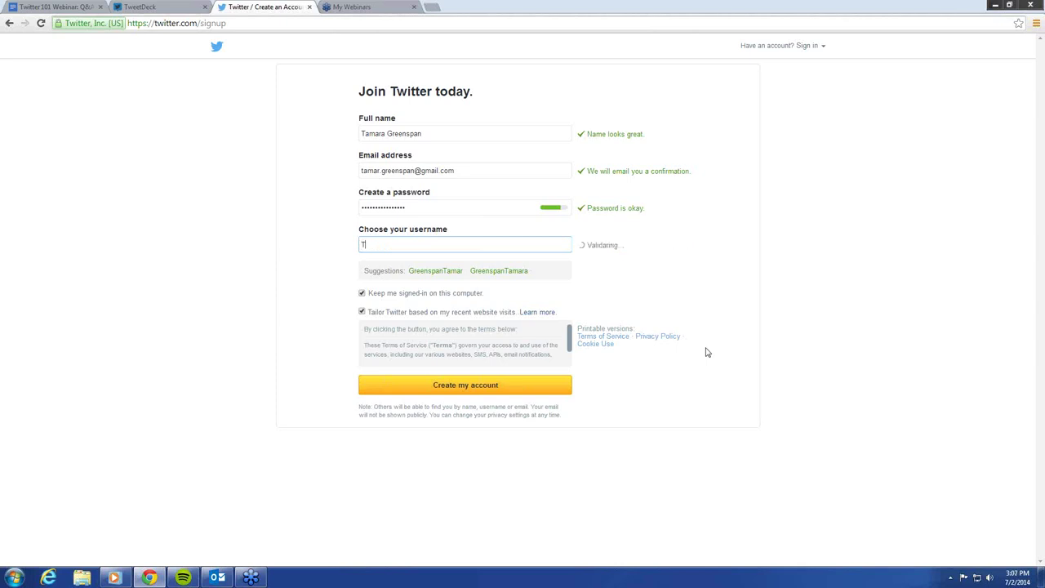
text(G_pol)
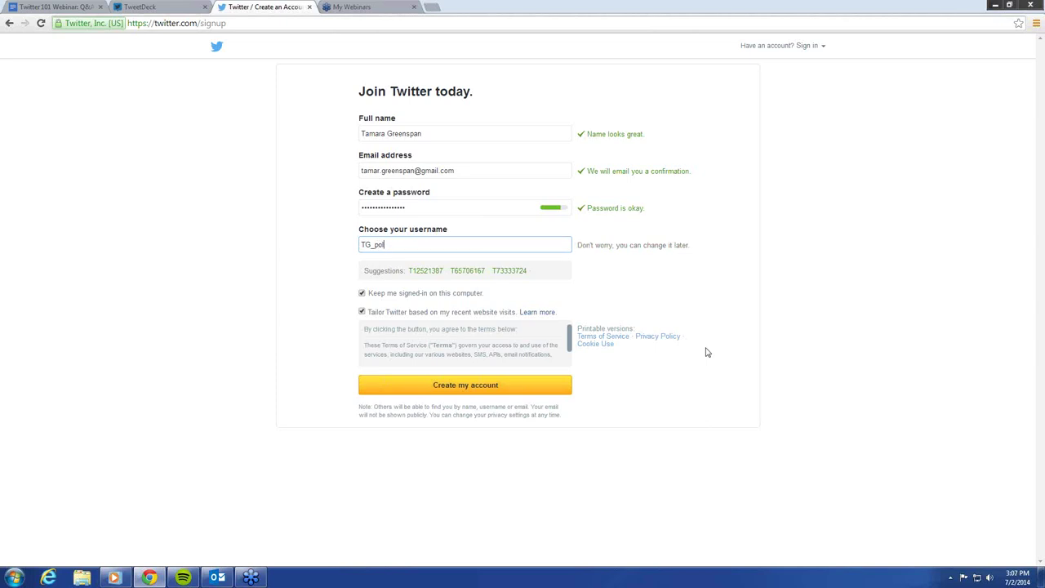
text(icy1)
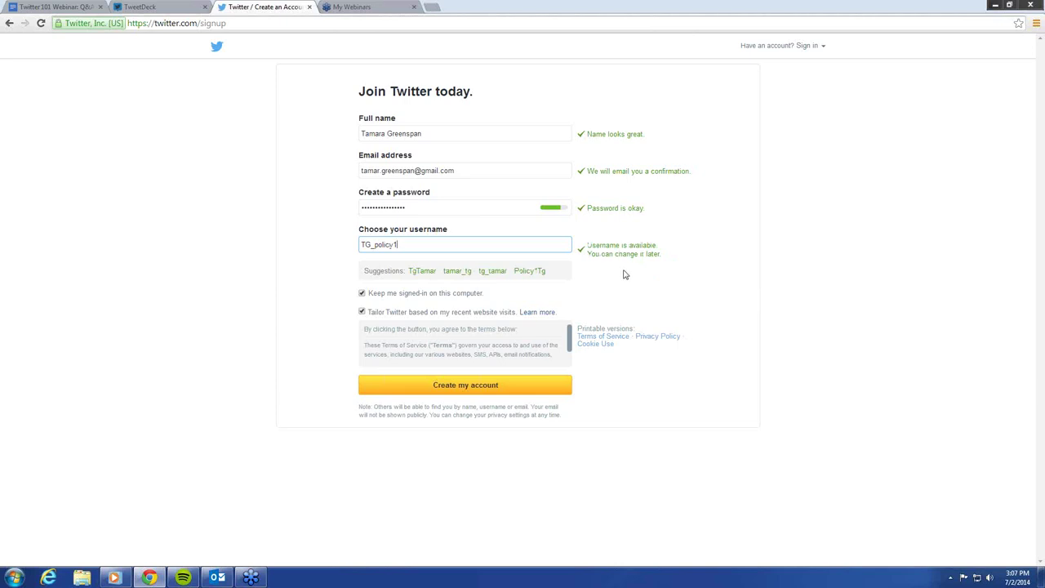
click(514, 390)
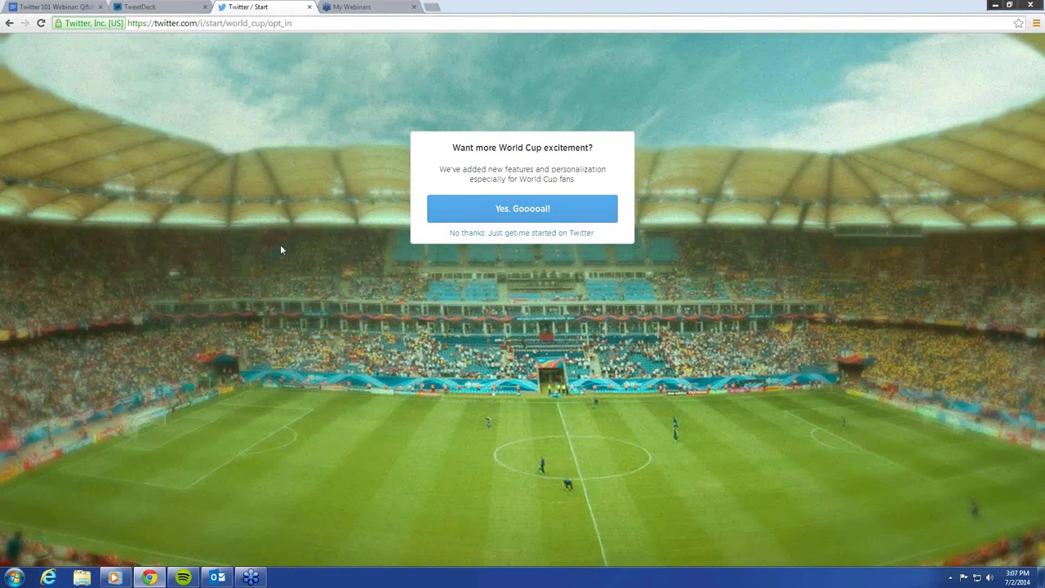
Decline the World Cup extras and advance past the welcome panel.
click(470, 235)
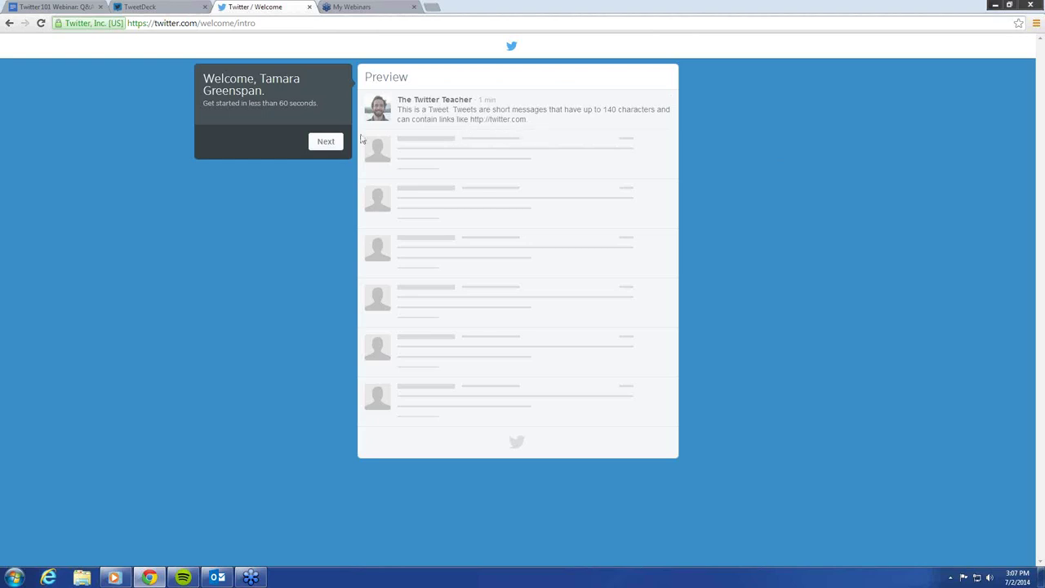
click(326, 143)
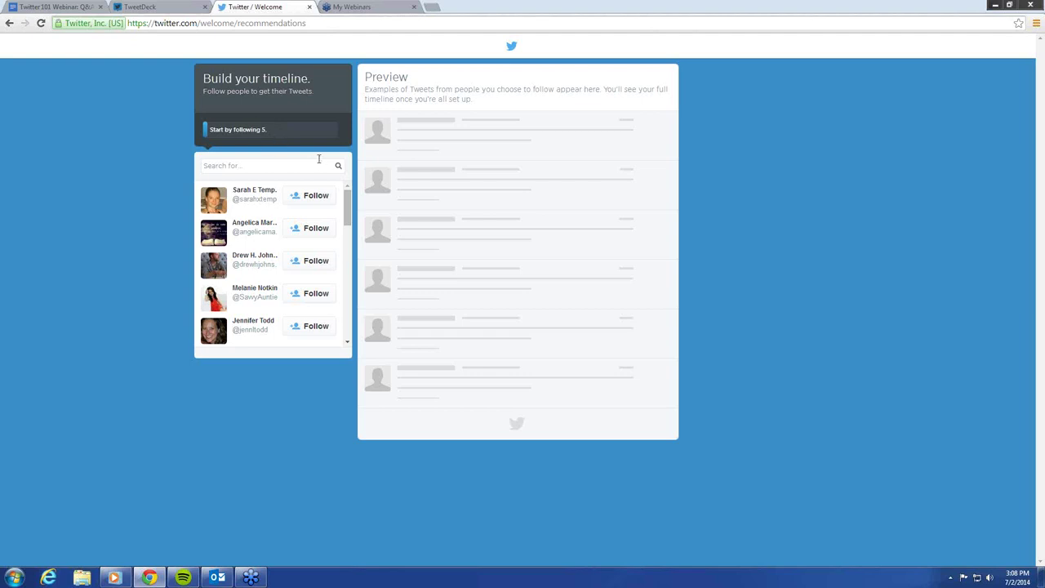
Follow five suggested accounts on 'Build your timeline' and continue to 'See who's here'.
click(311, 202)
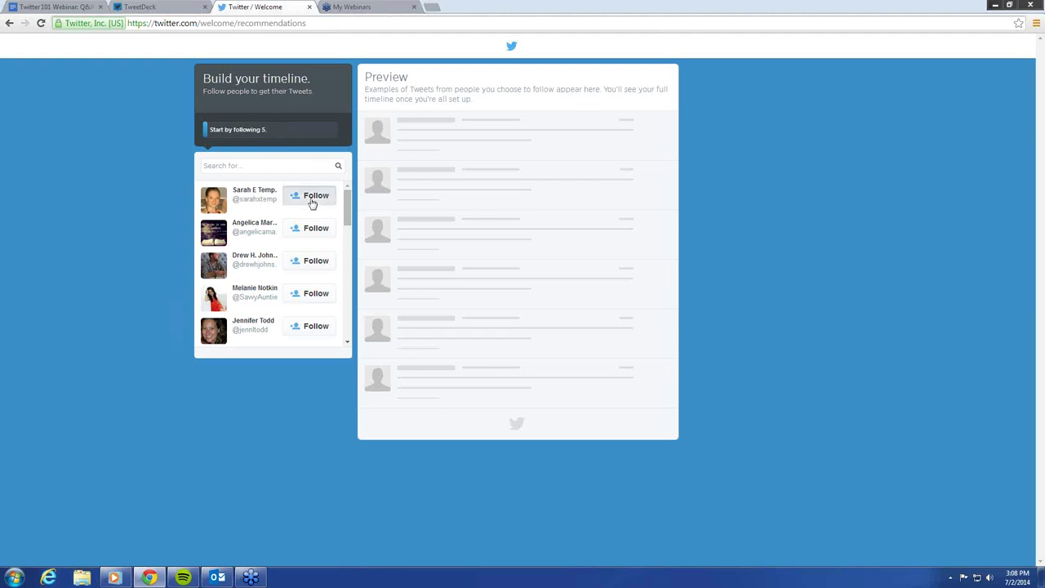
click(310, 261)
click(309, 294)
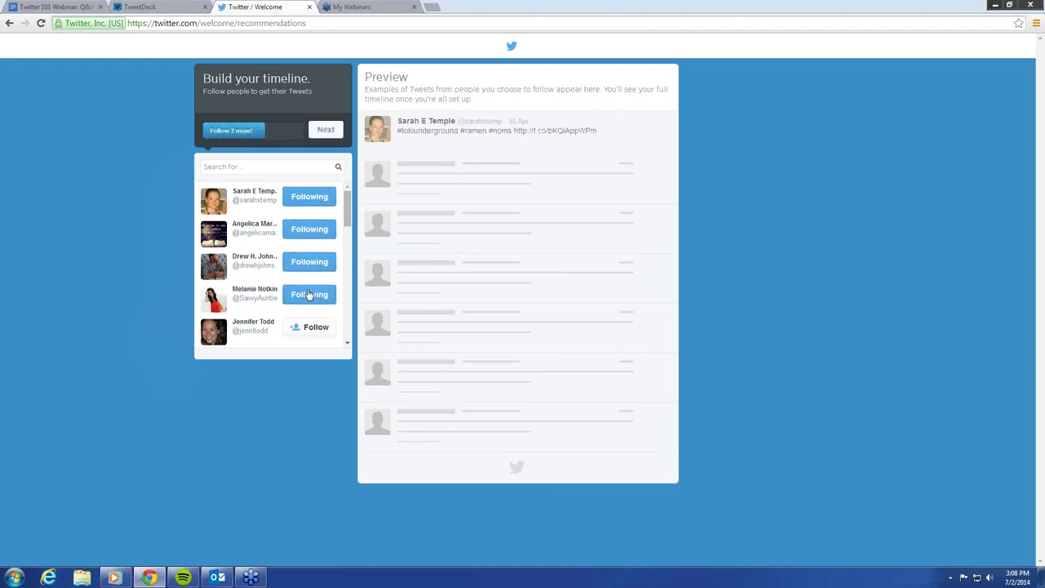
click(304, 329)
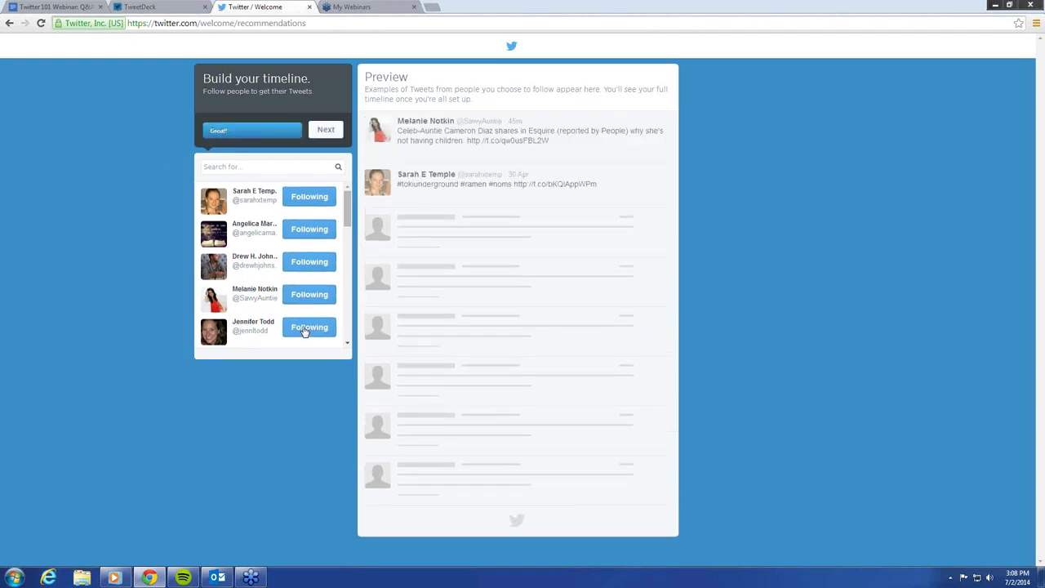
click(334, 135)
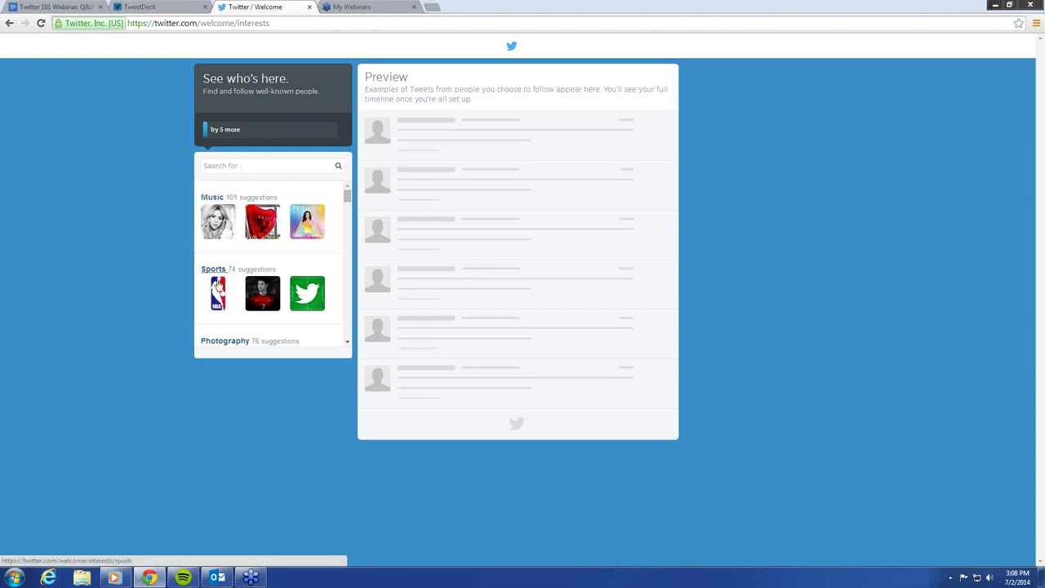
In Music, follow Katy Perry, Justin Timberlake, Rihanna, Lady Gaga and Bruno Mars, then continue.
click(226, 240)
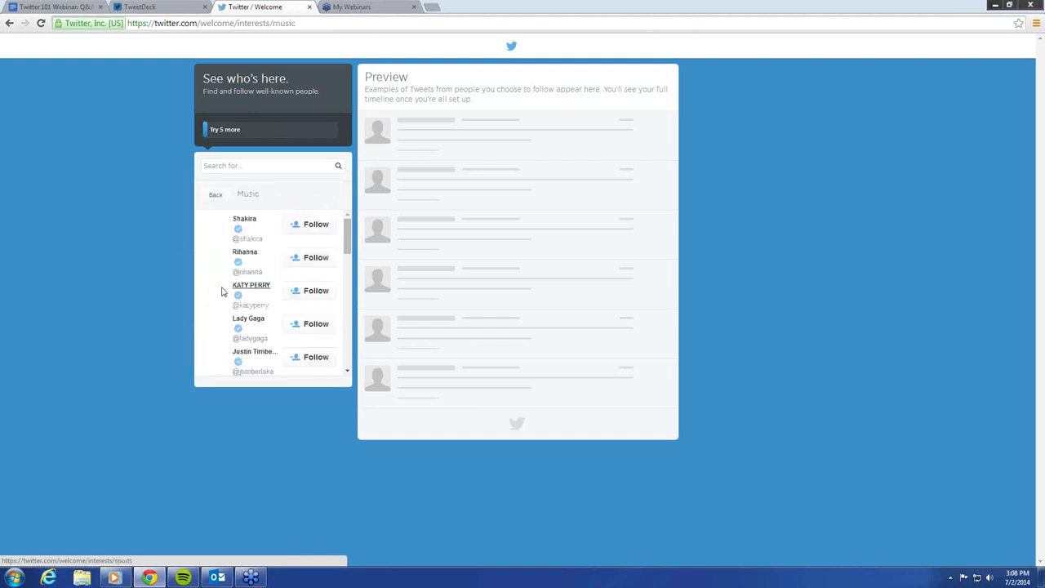
click(216, 290)
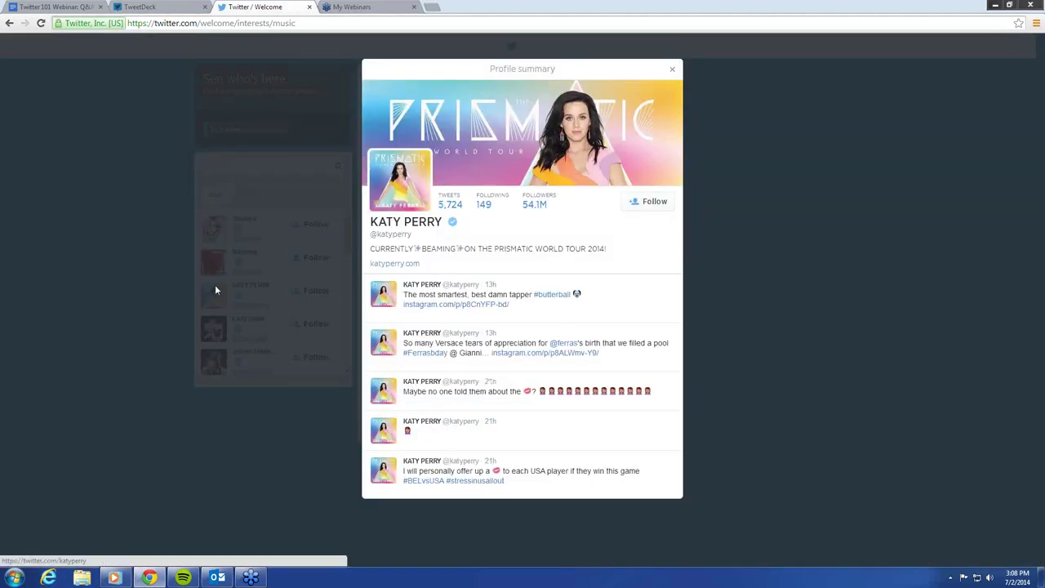
click(648, 206)
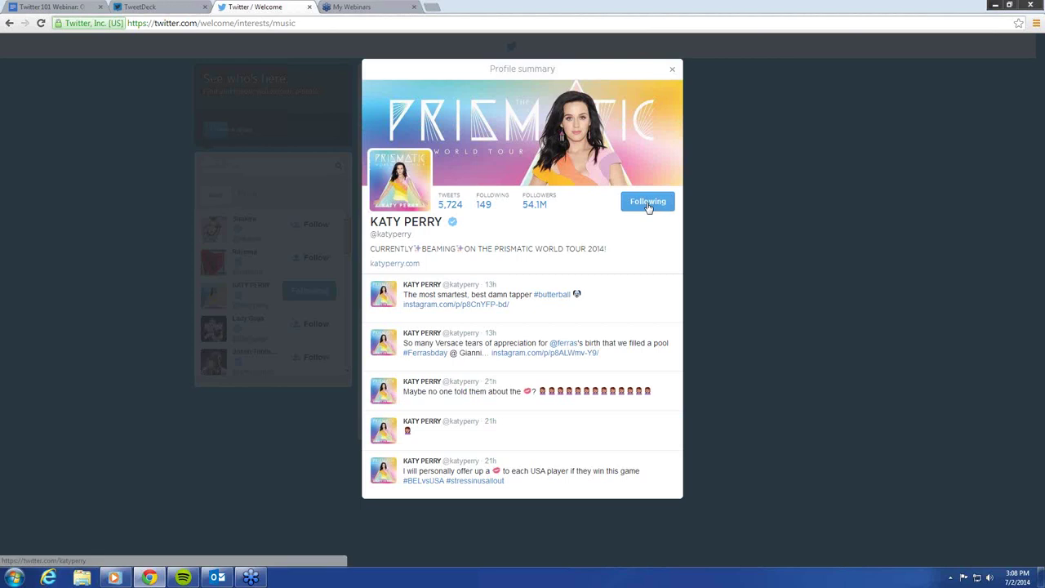
click(672, 72)
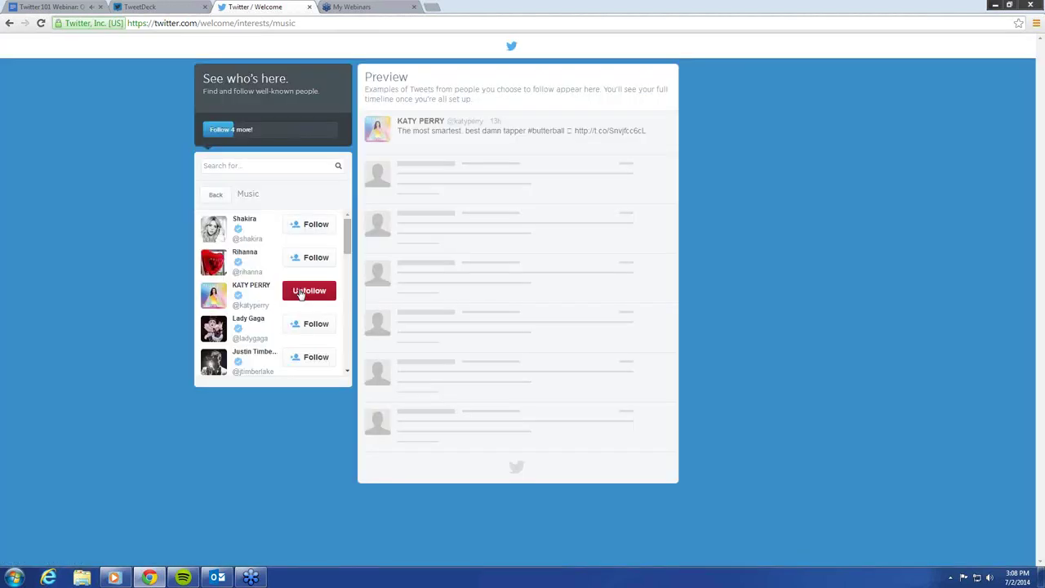
click(311, 360)
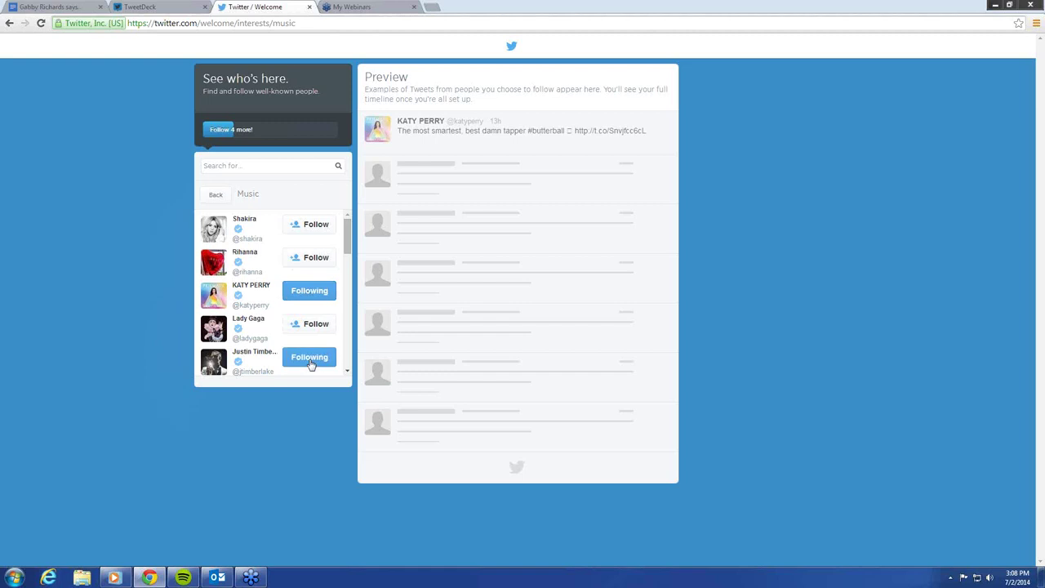
click(305, 263)
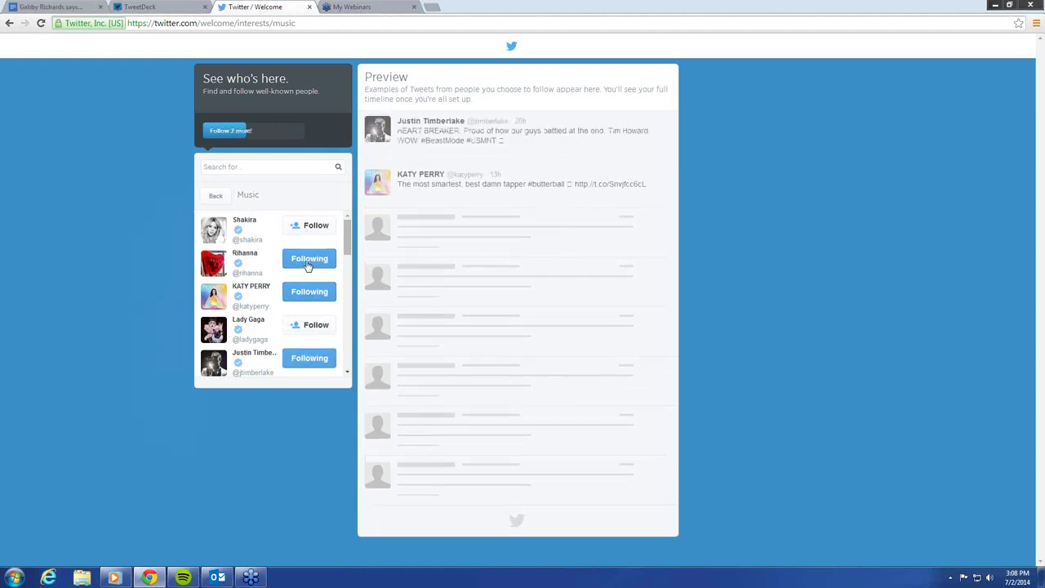
click(308, 327)
scroll(308, 330, down, 1)
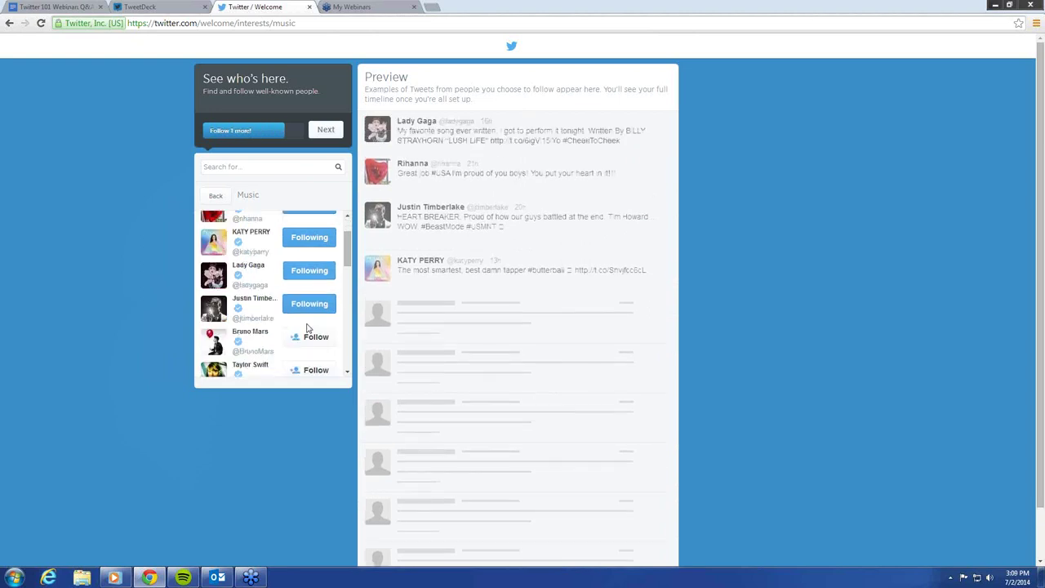
click(308, 338)
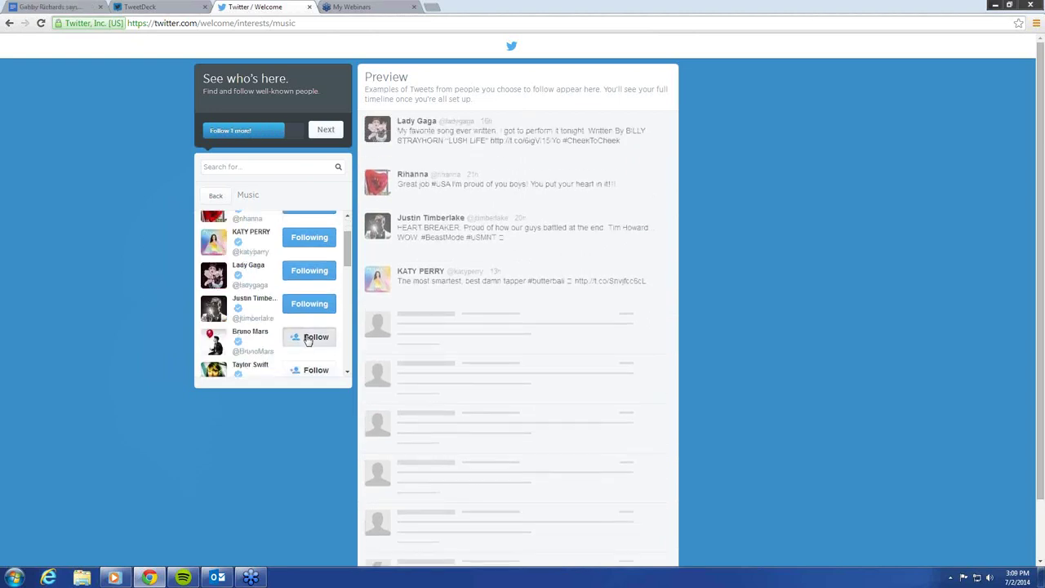
click(326, 132)
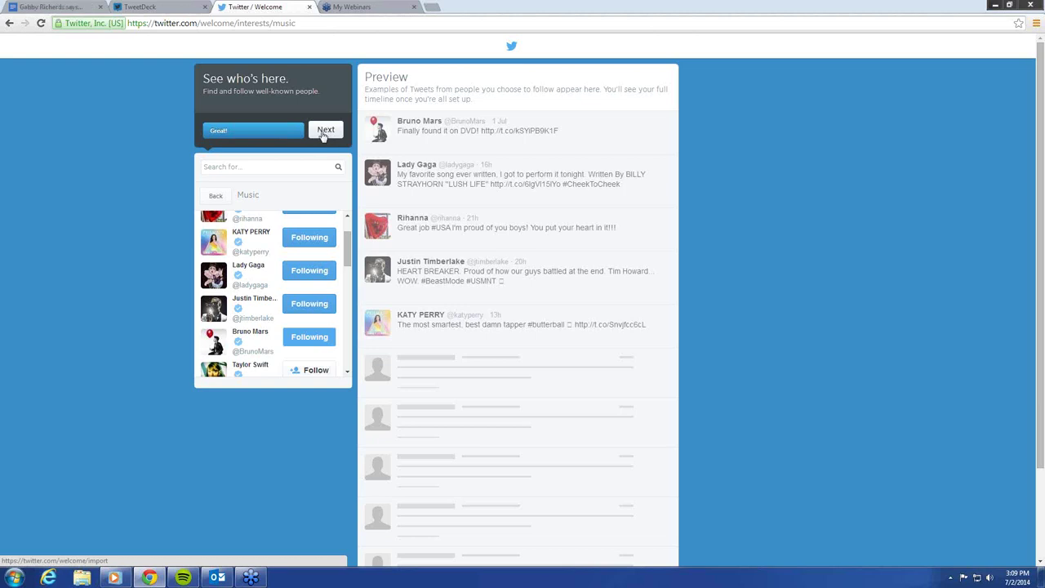
Skip importing contacts on 'Find people you know' to reach 'Add character'.
click(325, 130)
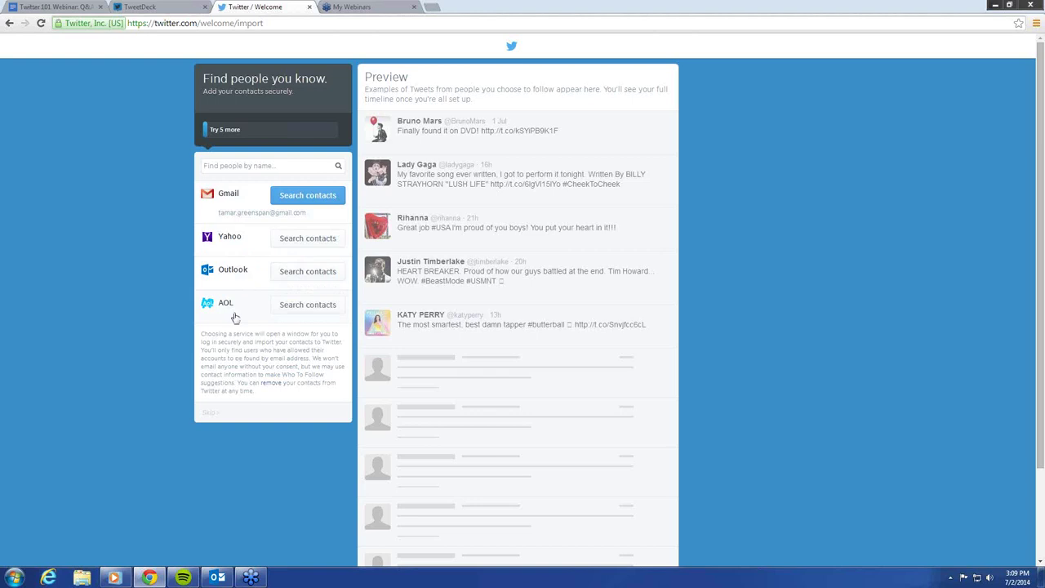
click(210, 416)
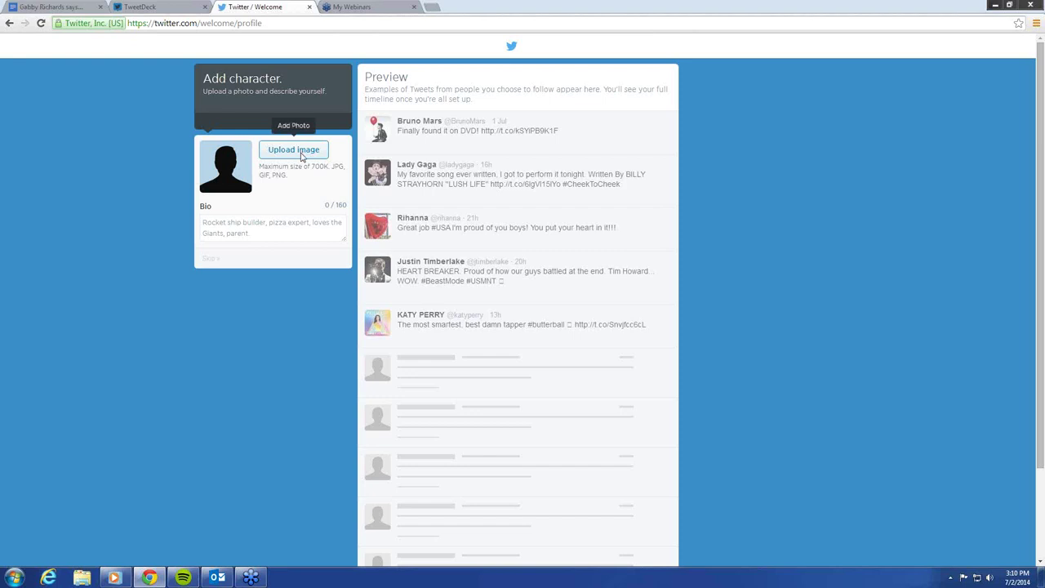
Upload the headshot JPEG from H:\New and social media\Twitter 101 webinar and finish setup.
click(300, 156)
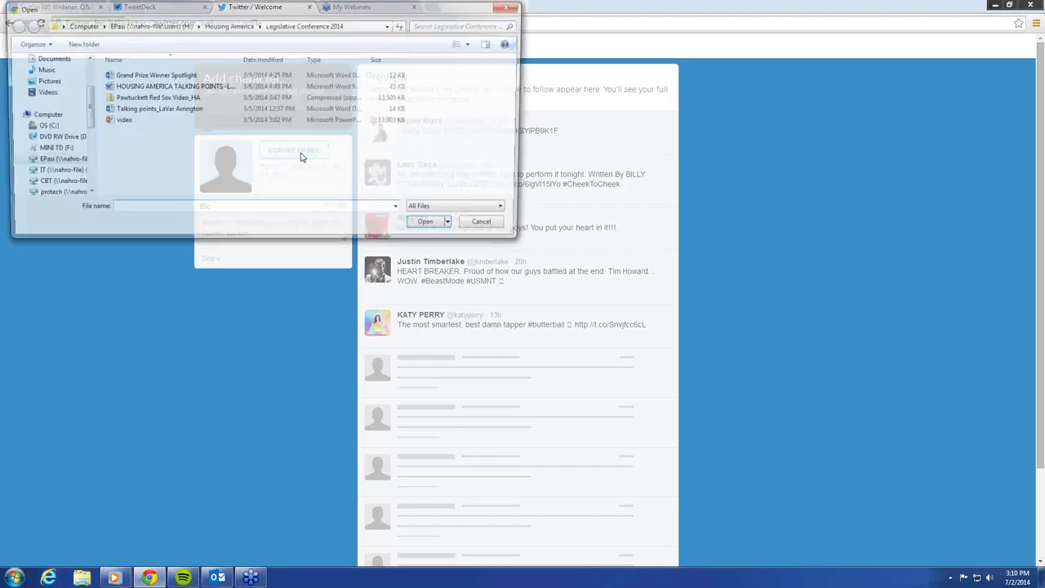
click(66, 162)
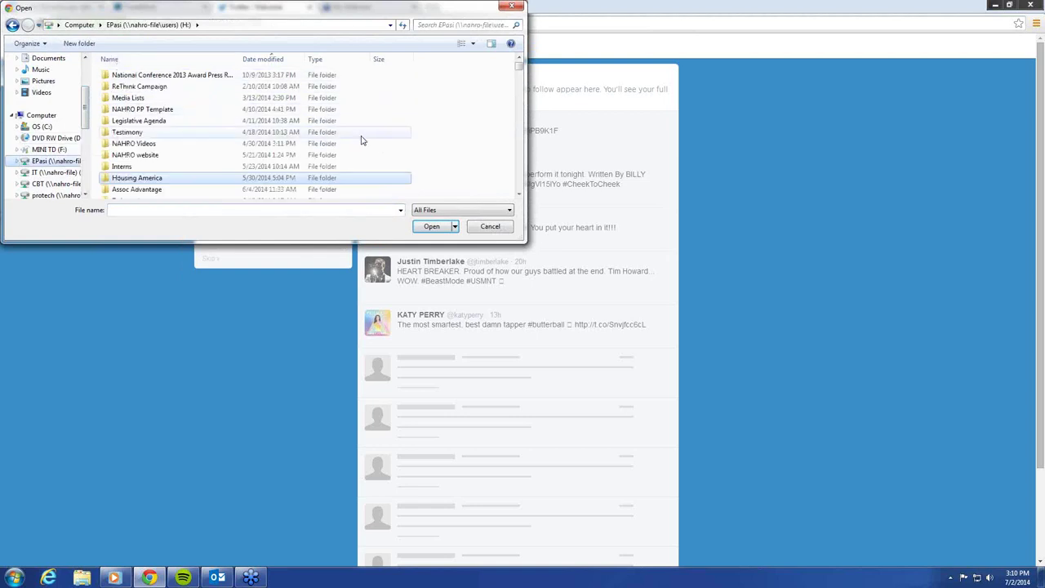
scroll(517, 82, down, 3)
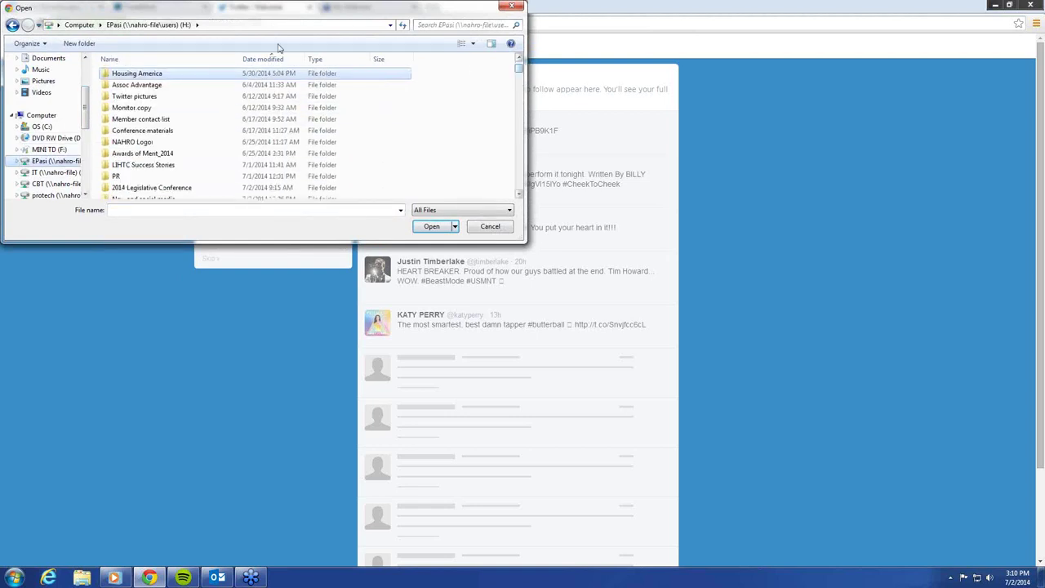
scroll(518, 194, down, 1)
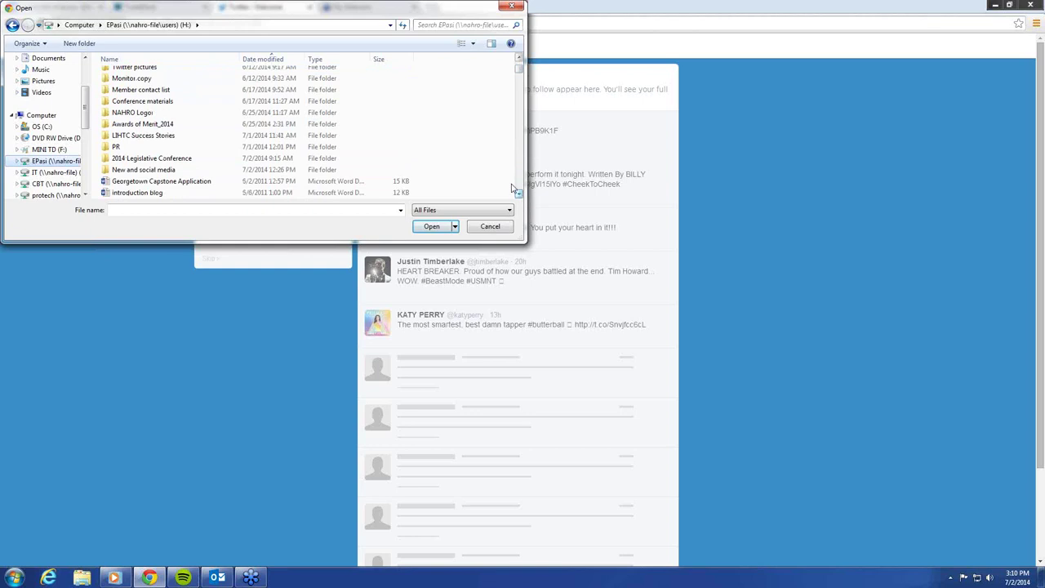
double_click(175, 170)
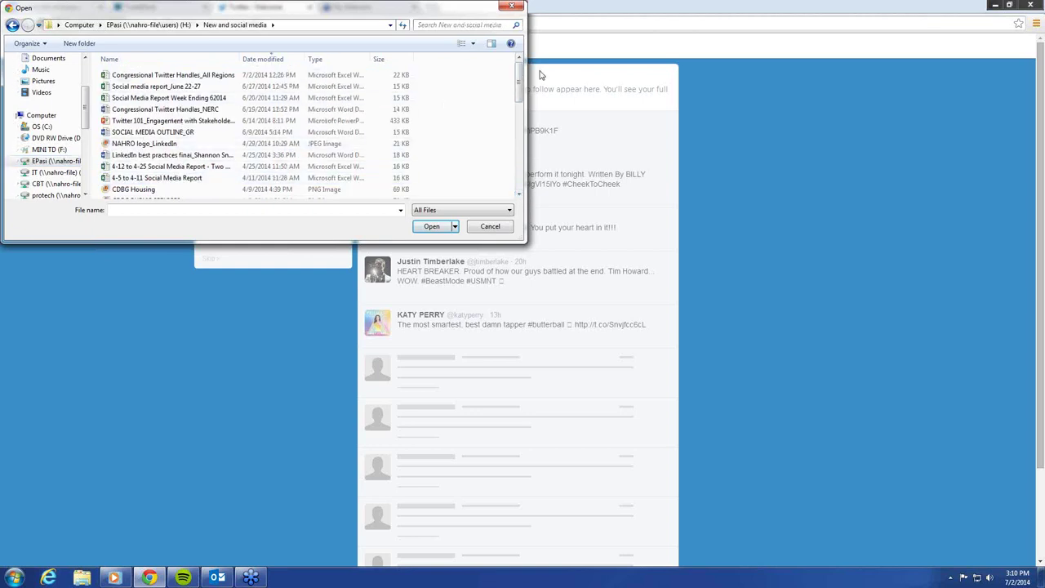
scroll(514, 90, down, 7)
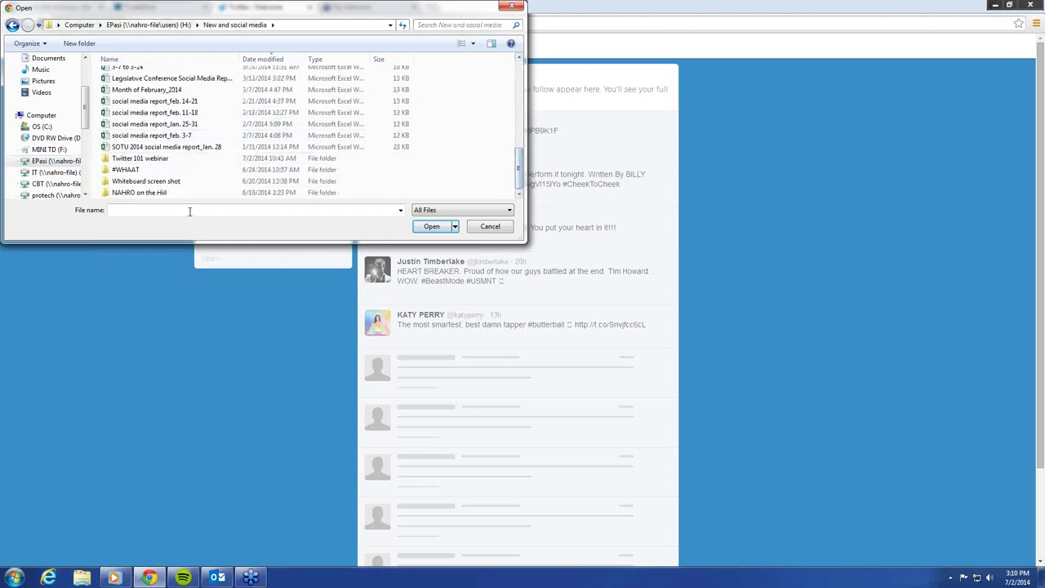
double_click(140, 158)
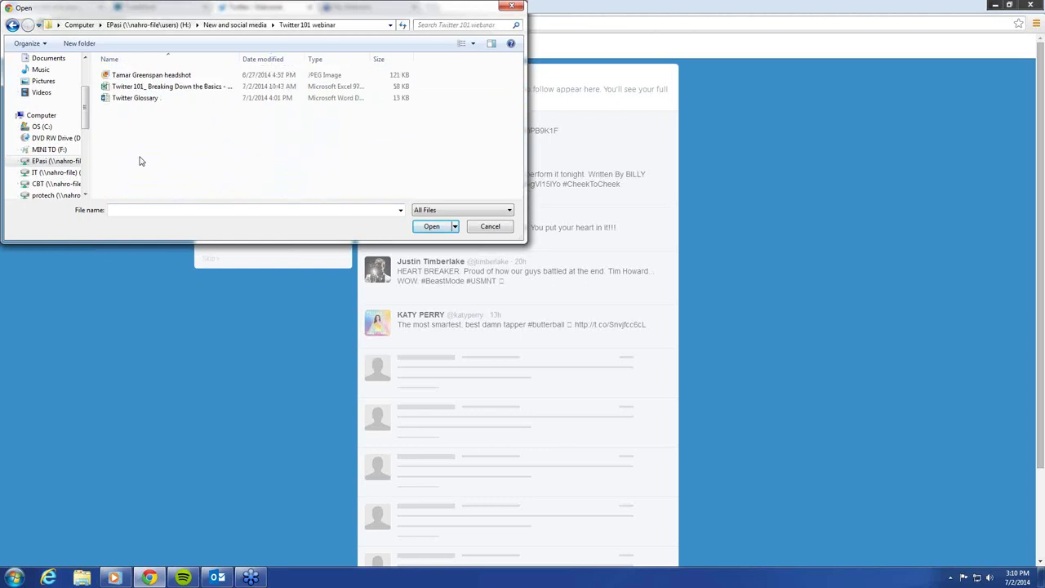
click(178, 76)
click(435, 227)
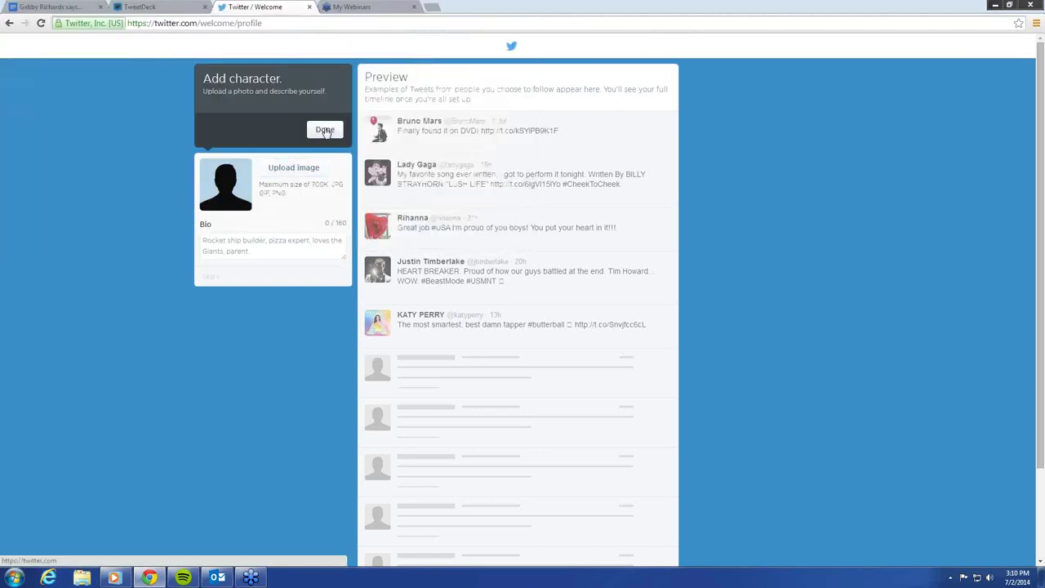
click(325, 130)
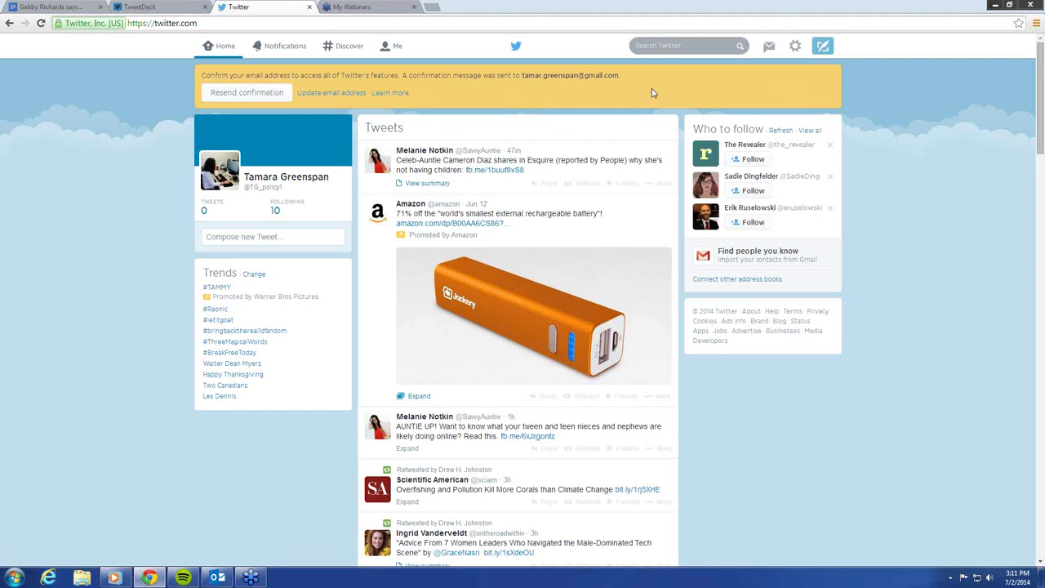
Open the account's own profile page via Me in the top bar.
click(394, 47)
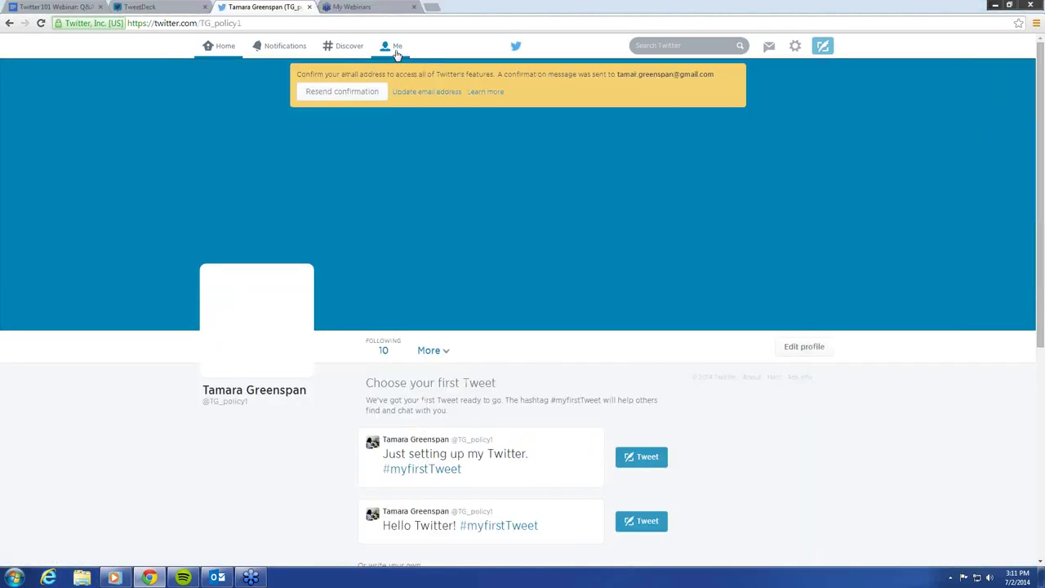
Switch the profile into edit mode with the Edit profile button.
scroll(605, 245, down, 3)
scroll(612, 309, up, 3)
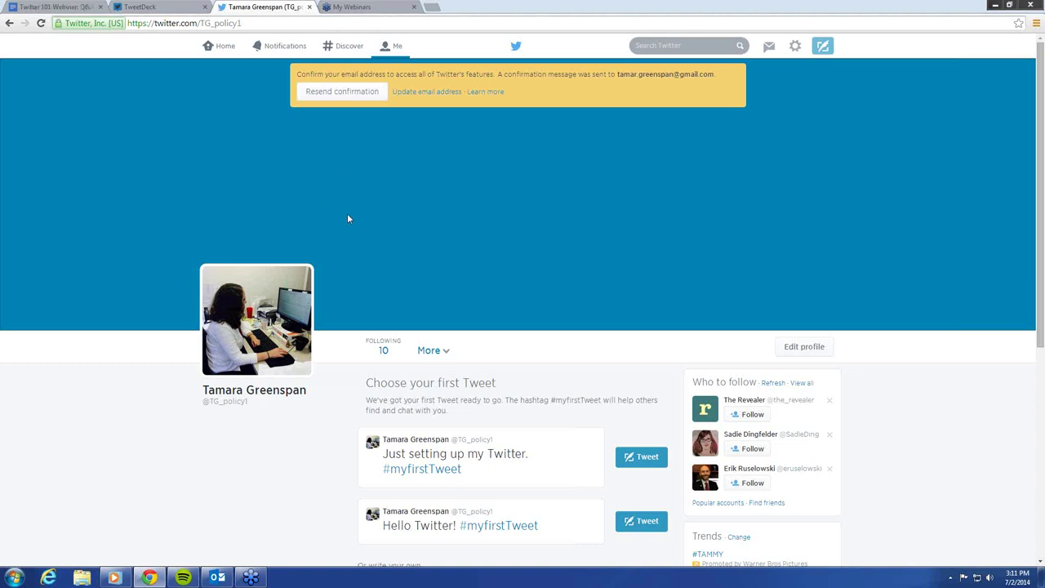
scroll(150, 245, down, 2)
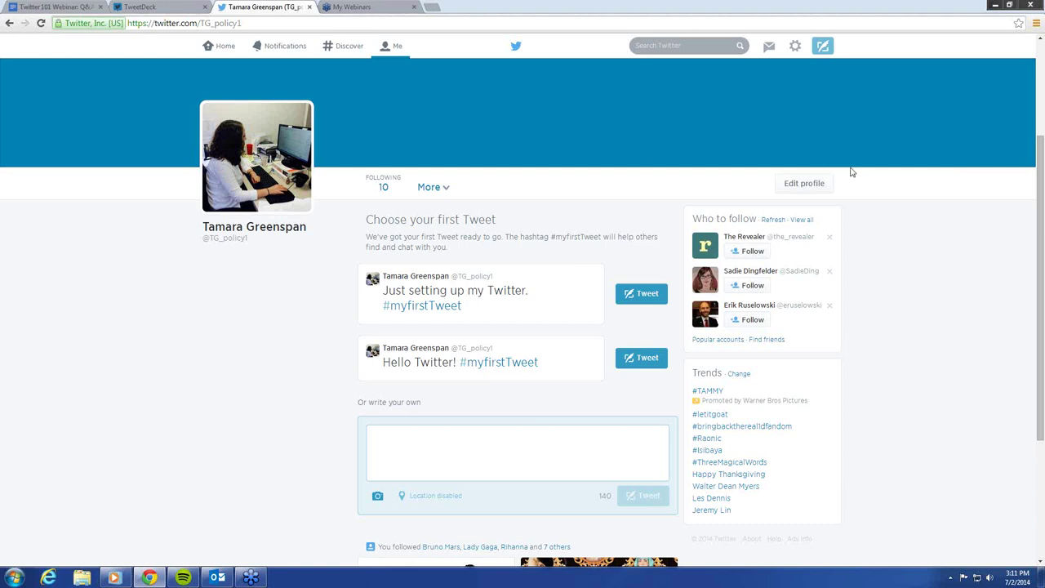
click(805, 184)
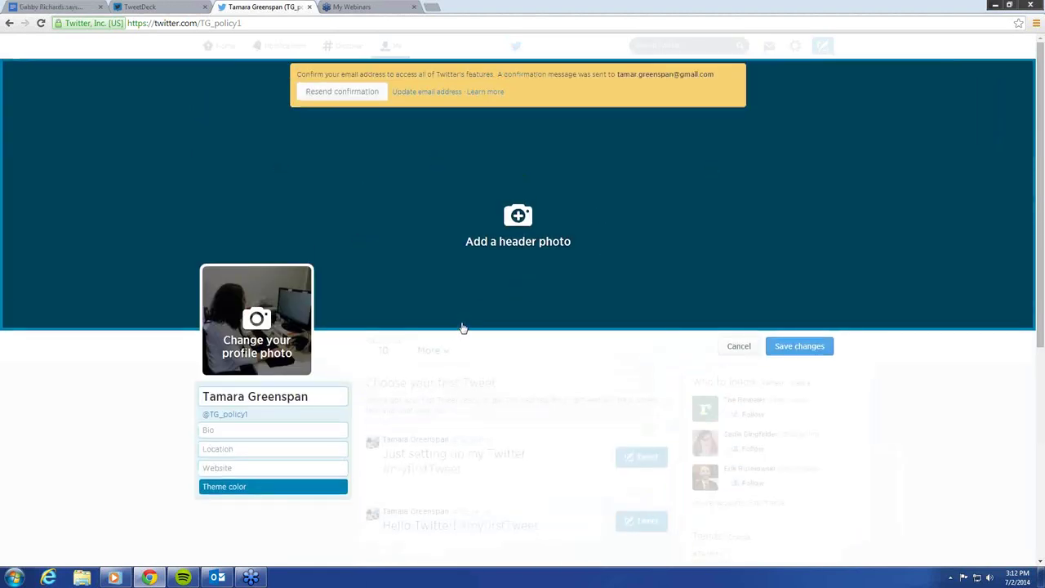
click(261, 432)
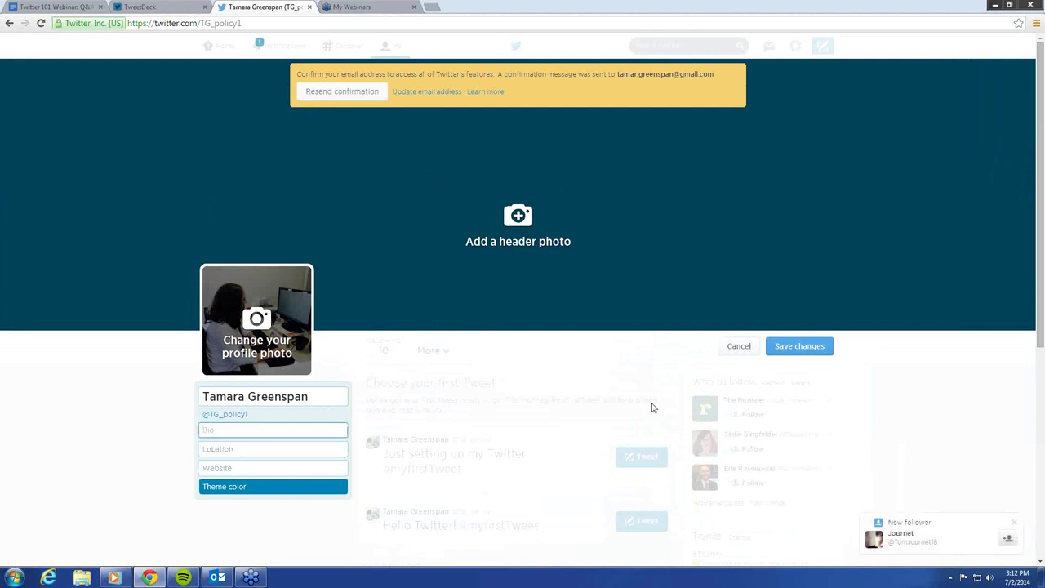
text(Senior Policy Analyst @NAHRO)
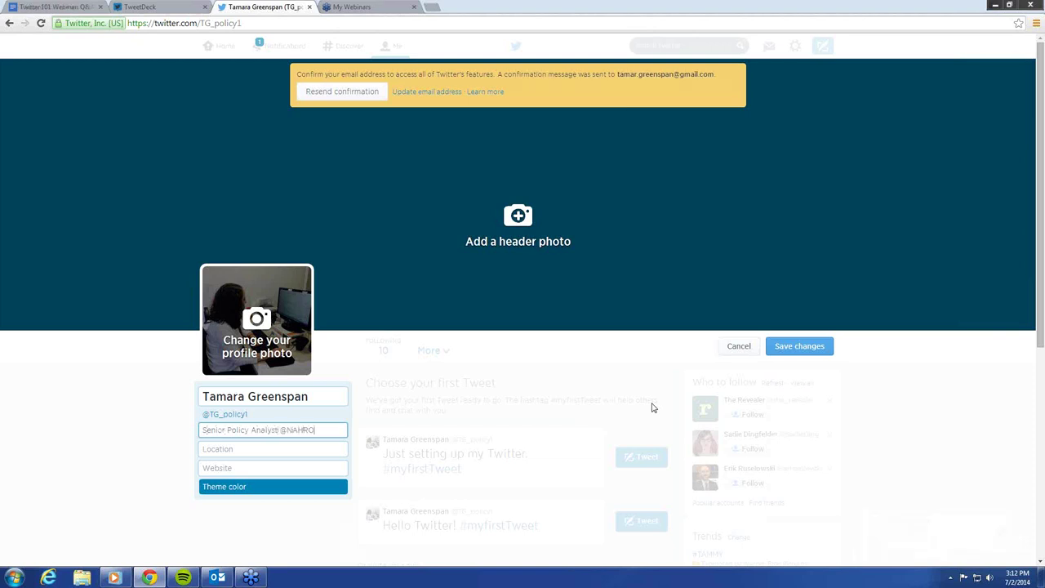
text(nliional)
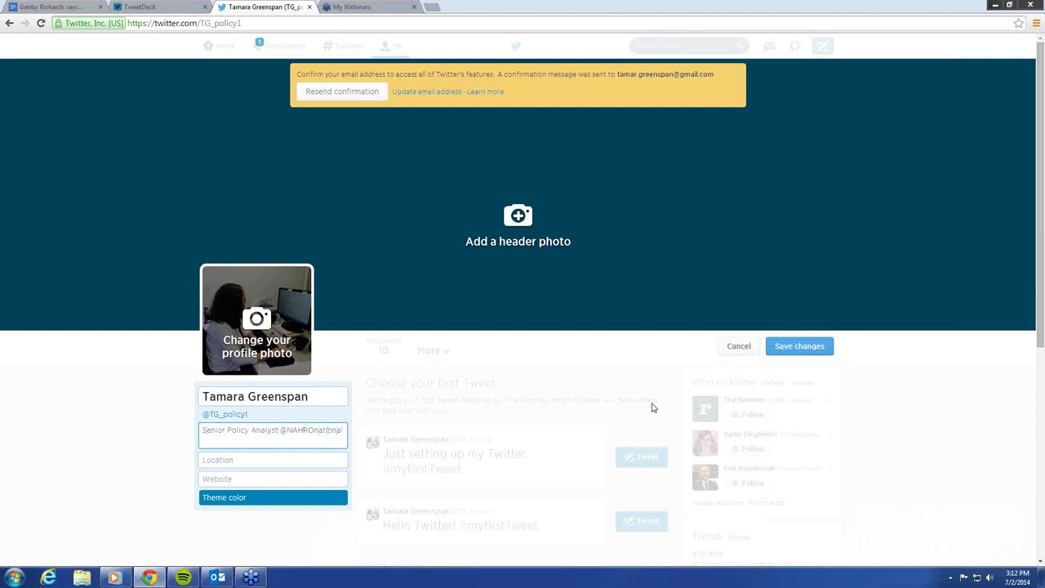
text( and Washingtonian)
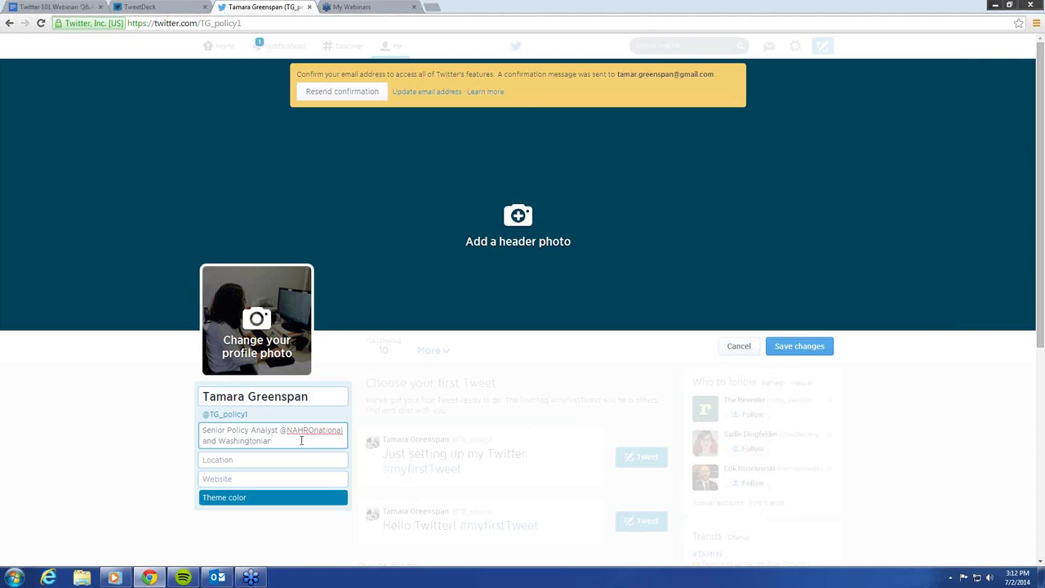
text(,)
text(Retweets)
text( are)
text( no )
text(t e)
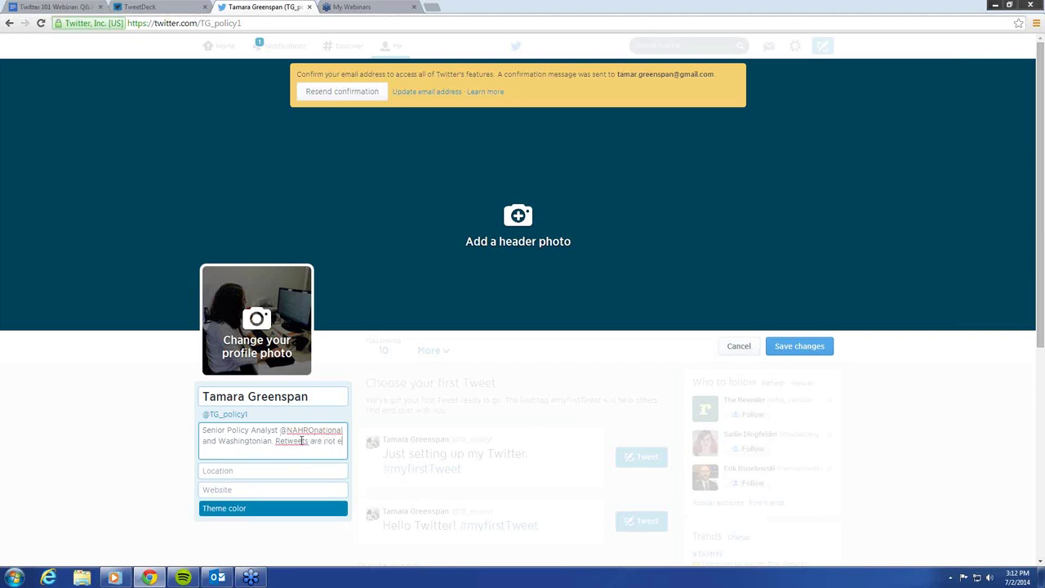
text(ndorsements.)
Enter 'Washington, D.C' as the profile location.
click(278, 474)
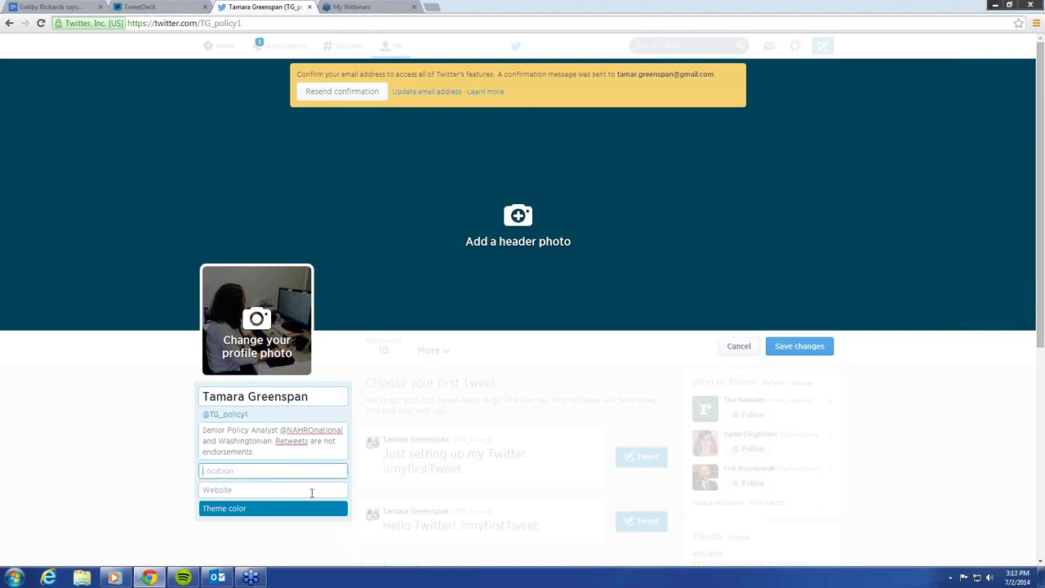
text(Washington, D.C)
click(277, 488)
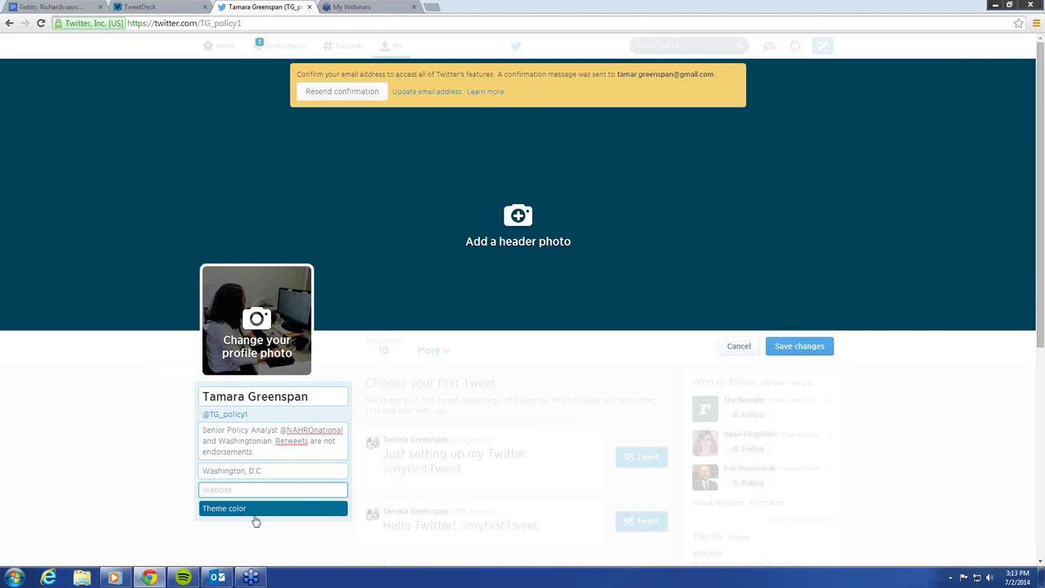
scroll(255, 518, down, 1)
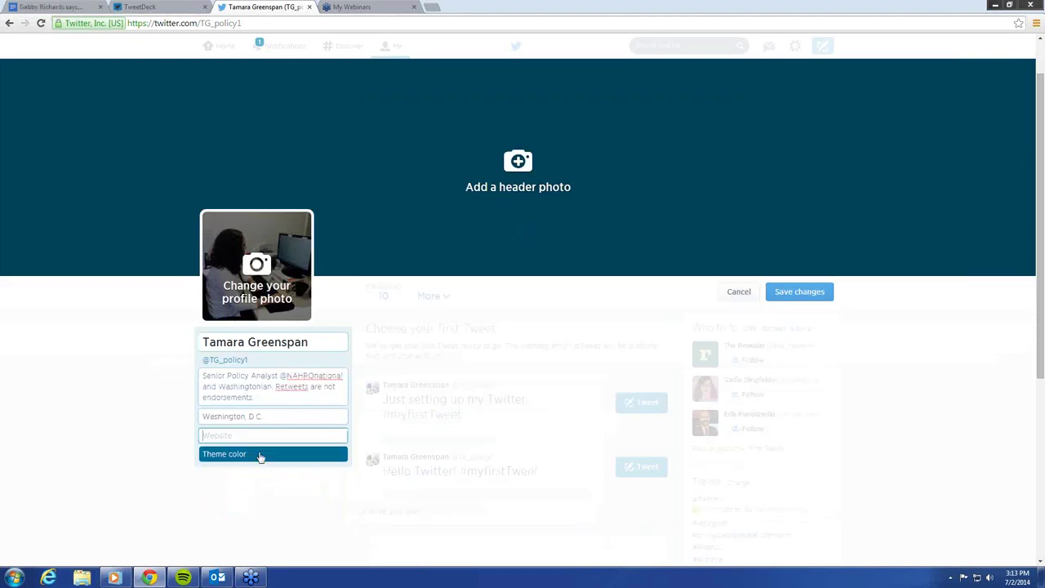
scroll(161, 455, up, 1)
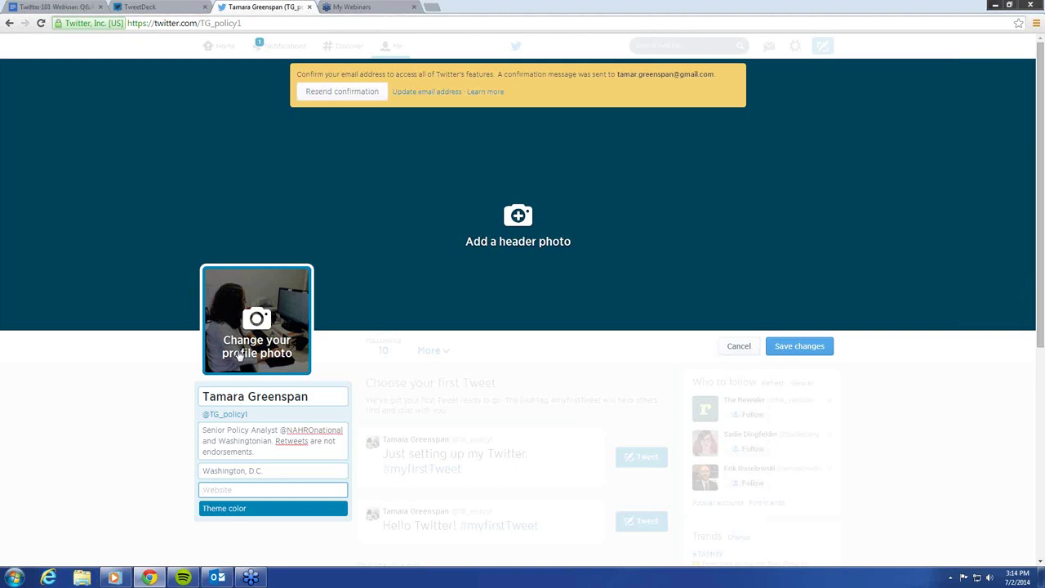
Save the bio and location edits, then bring up the gear's Settings and help menu.
click(782, 351)
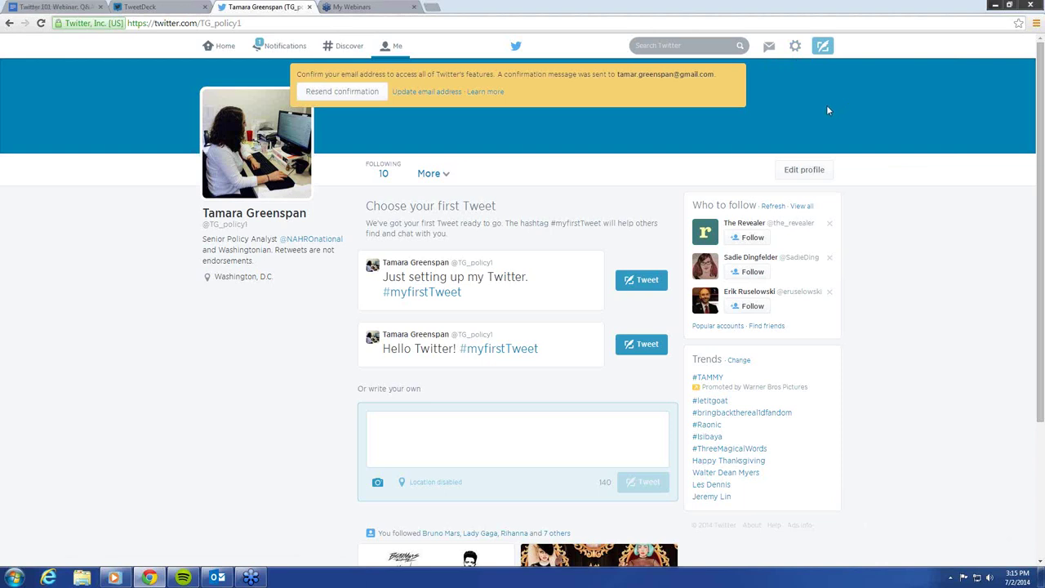
click(797, 46)
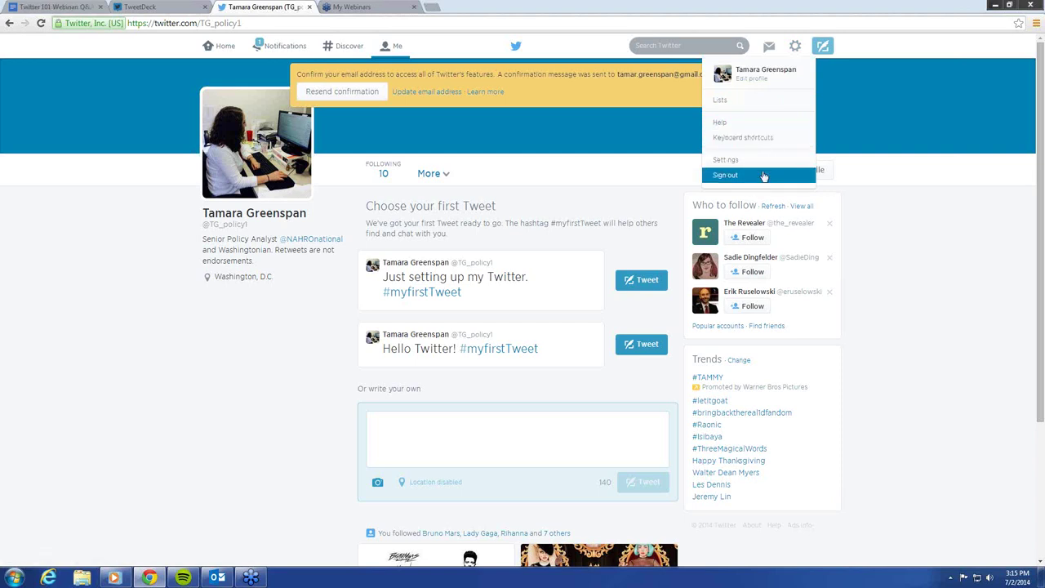
Choose Settings from the gear dropdown to reach Account settings.
click(764, 162)
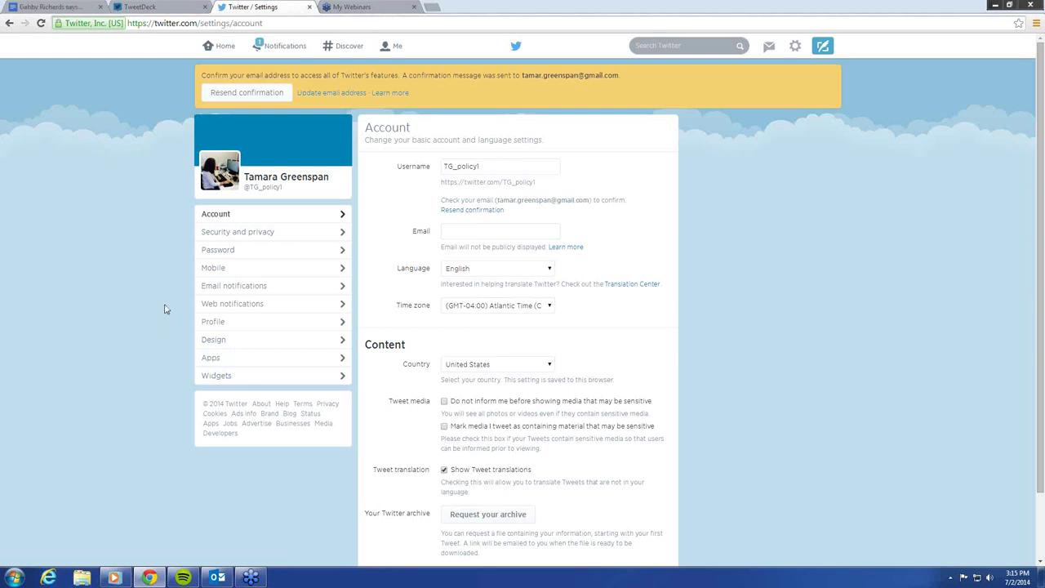
Look through the Security and privacy options, leaving photo tagging and Tweet protection unchanged, then go Home.
click(280, 235)
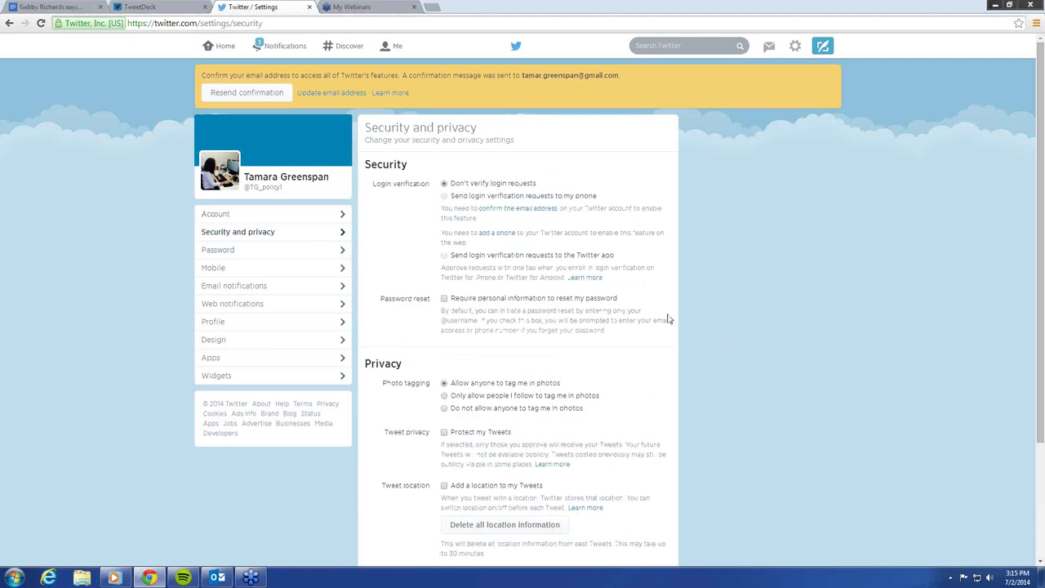
scroll(672, 315, down, 2)
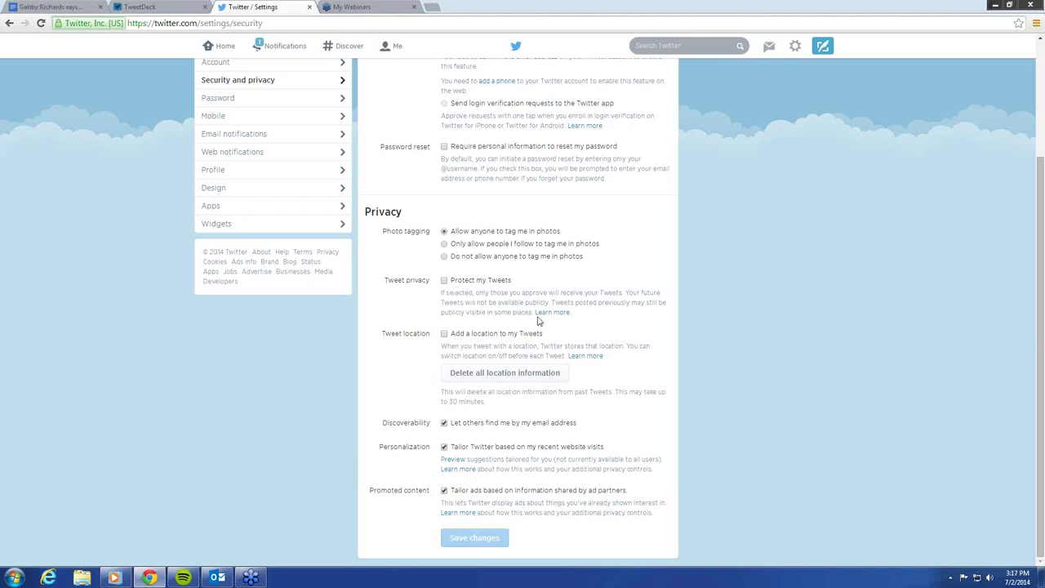
scroll(551, 339, up, 2)
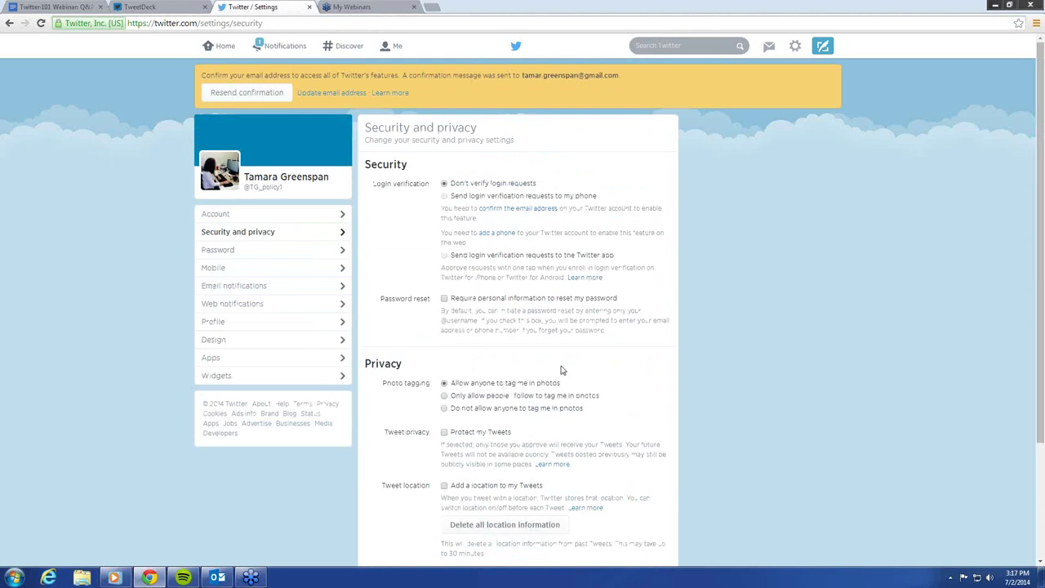
click(219, 54)
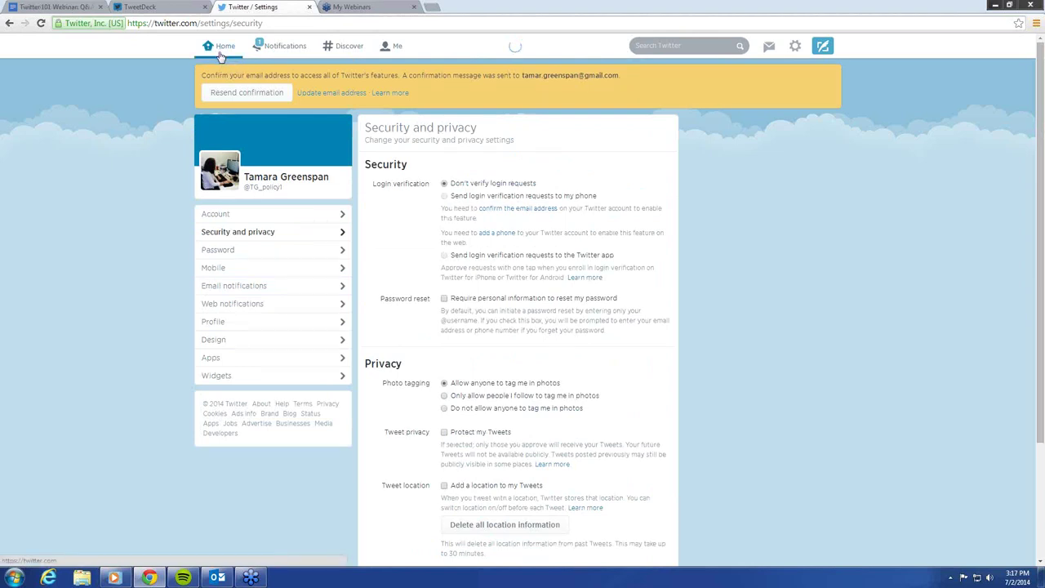
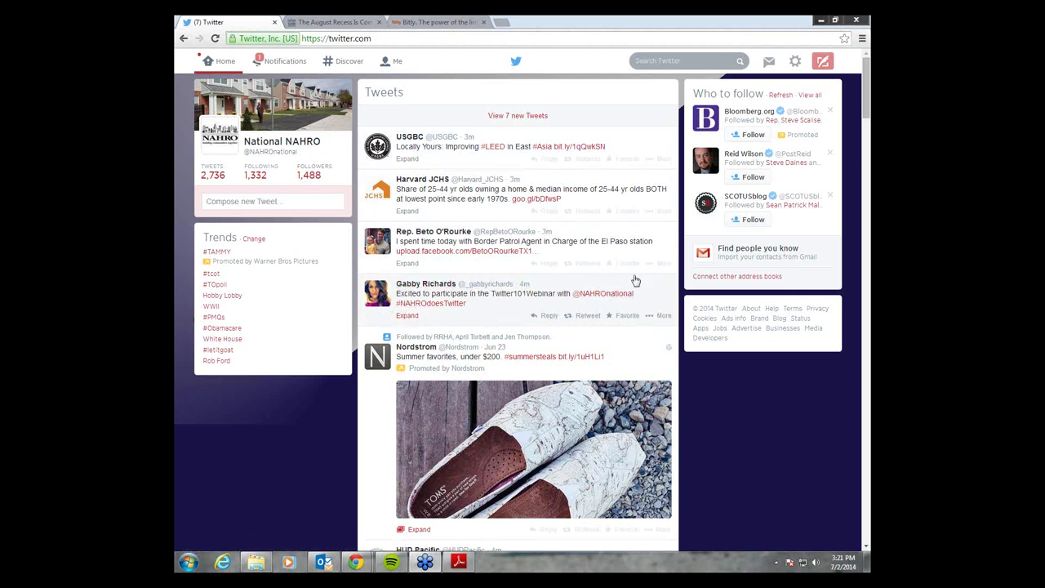
Start a direct message to the author of the Twitter101Webinar tweet from their profile summary.
click(543, 294)
click(435, 316)
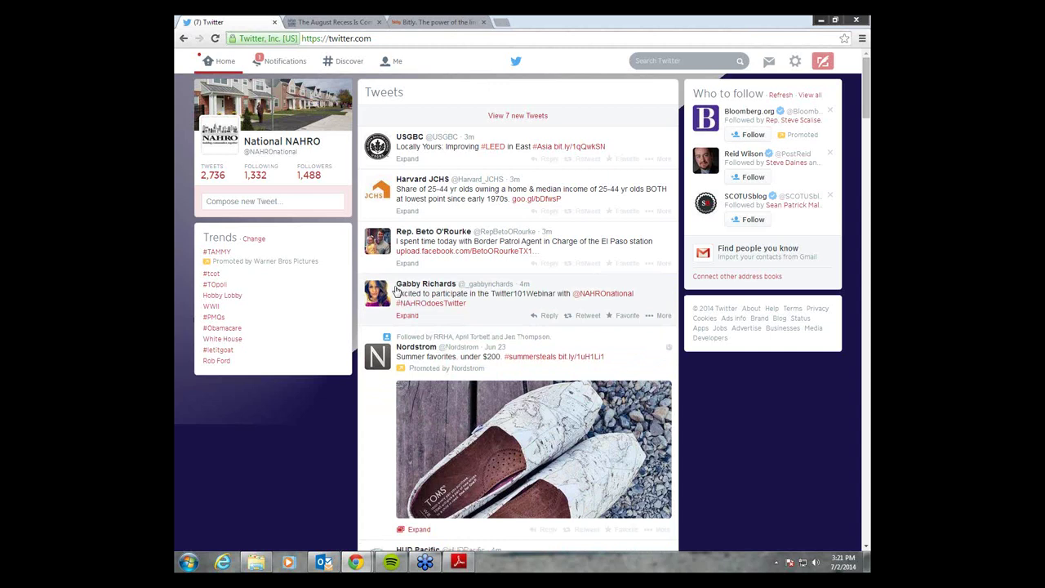
click(425, 289)
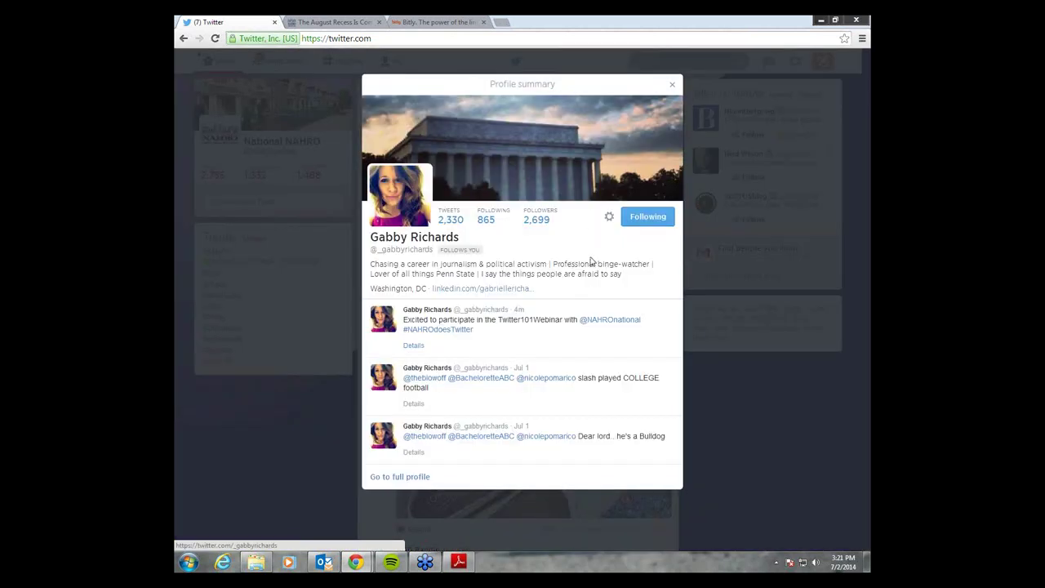
click(609, 219)
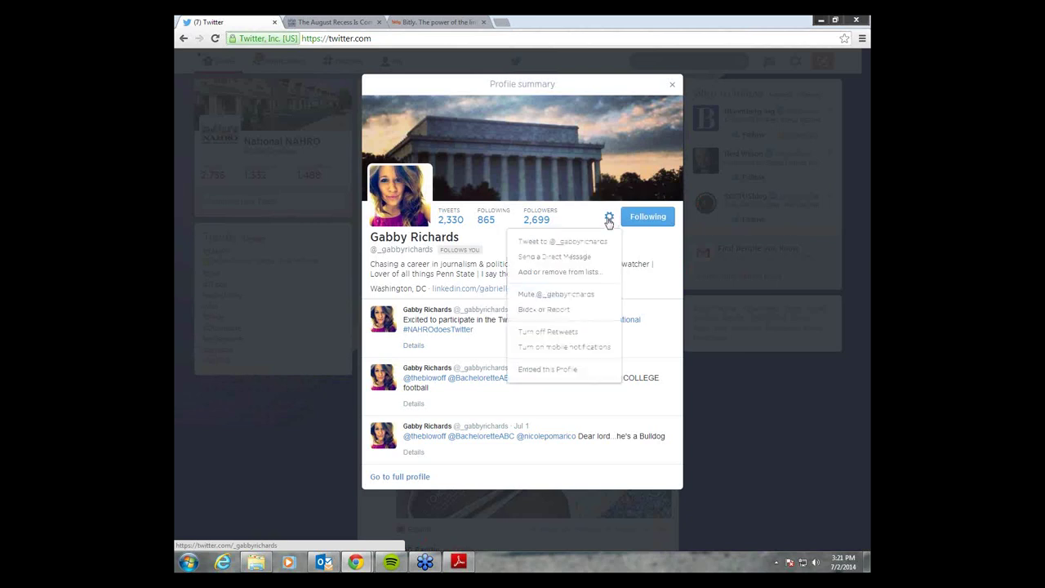
click(566, 258)
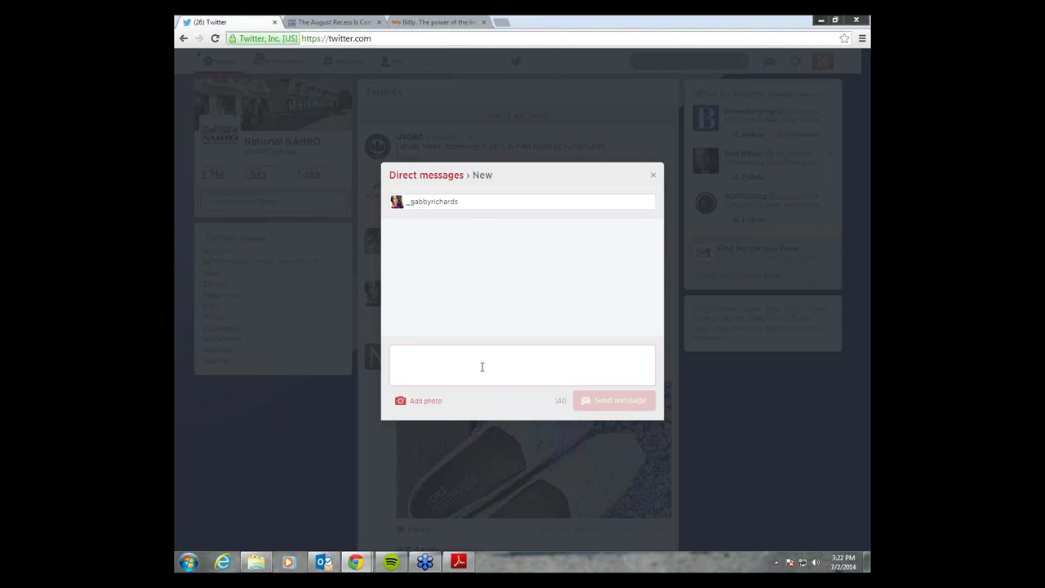
Send the message 'Hello' and close the conversation.
text(H)
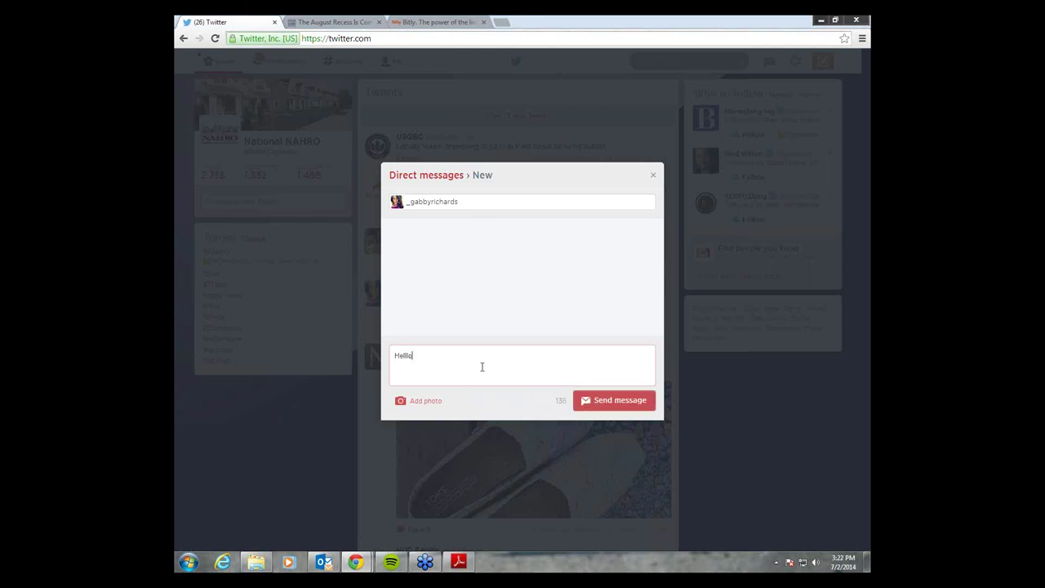
text(ello)
click(596, 400)
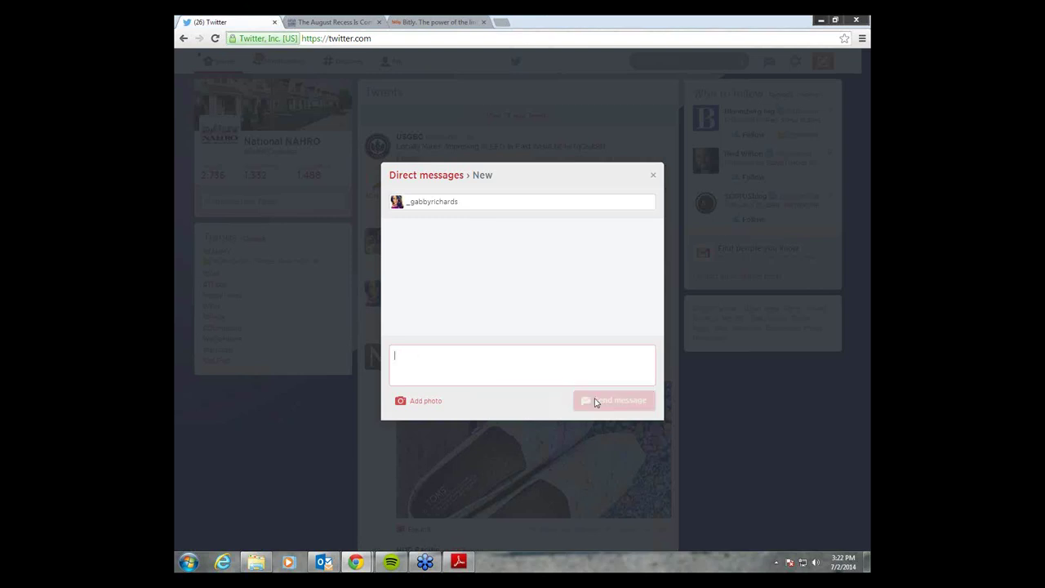
click(653, 175)
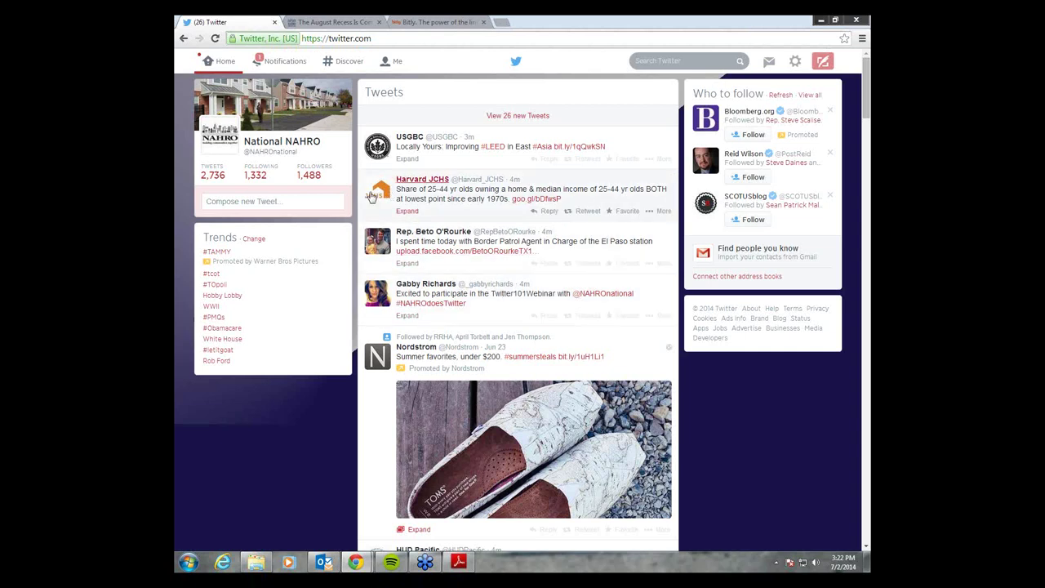
Draft a tweet mentioning the participant, 'Thank you for you participation in t…', then delete all its text.
click(266, 204)
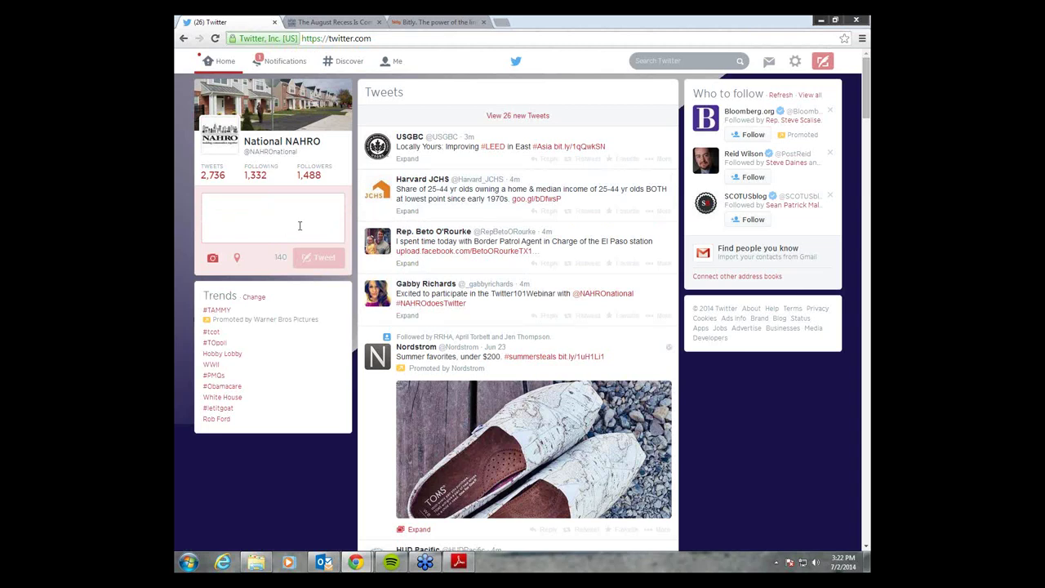
text(@)
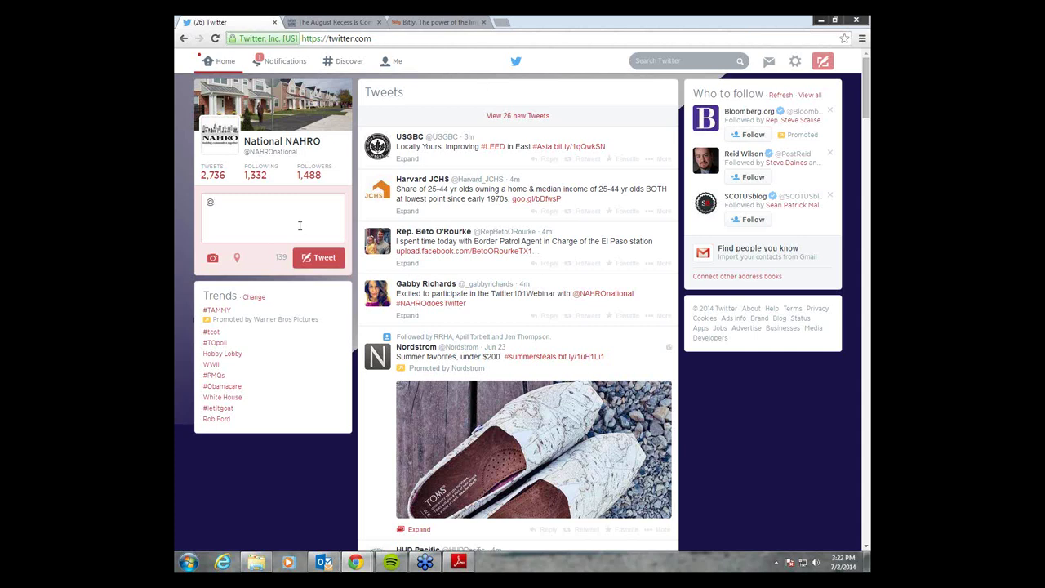
text(Ejp)
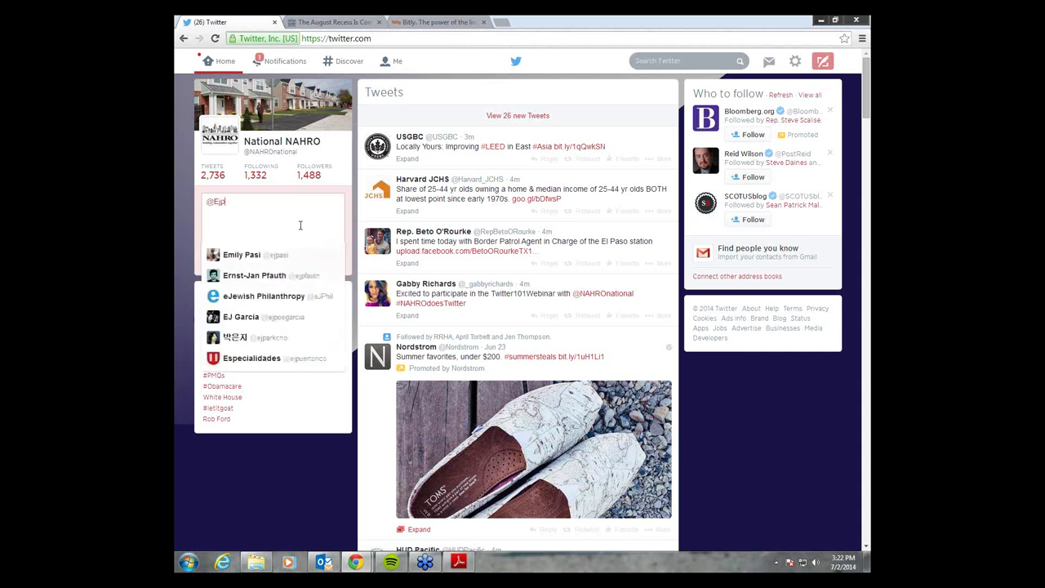
text(asi)
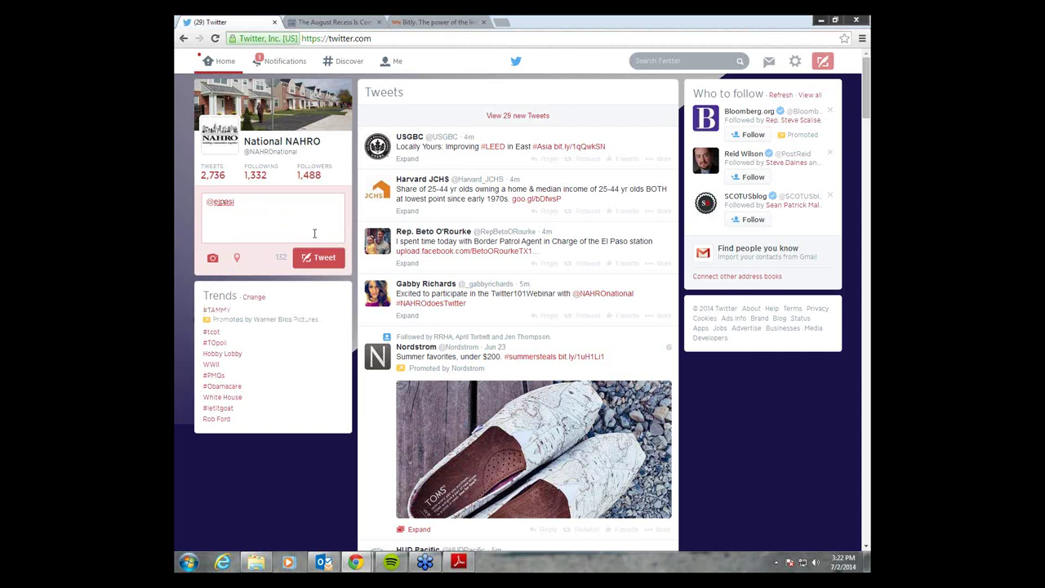
text( Thank you for you participation in this webinar.)
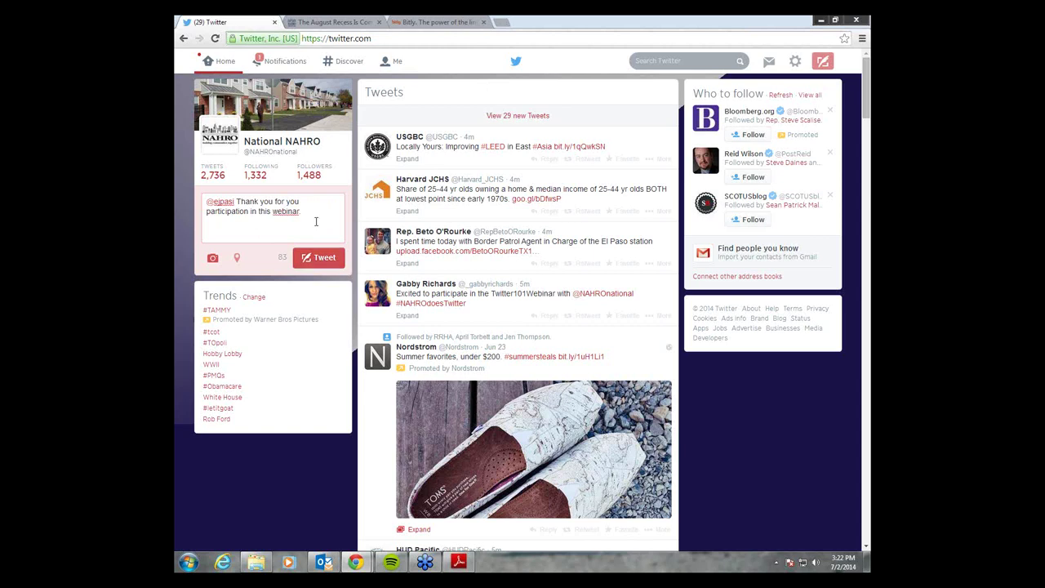
drag(312, 213, 197, 205)
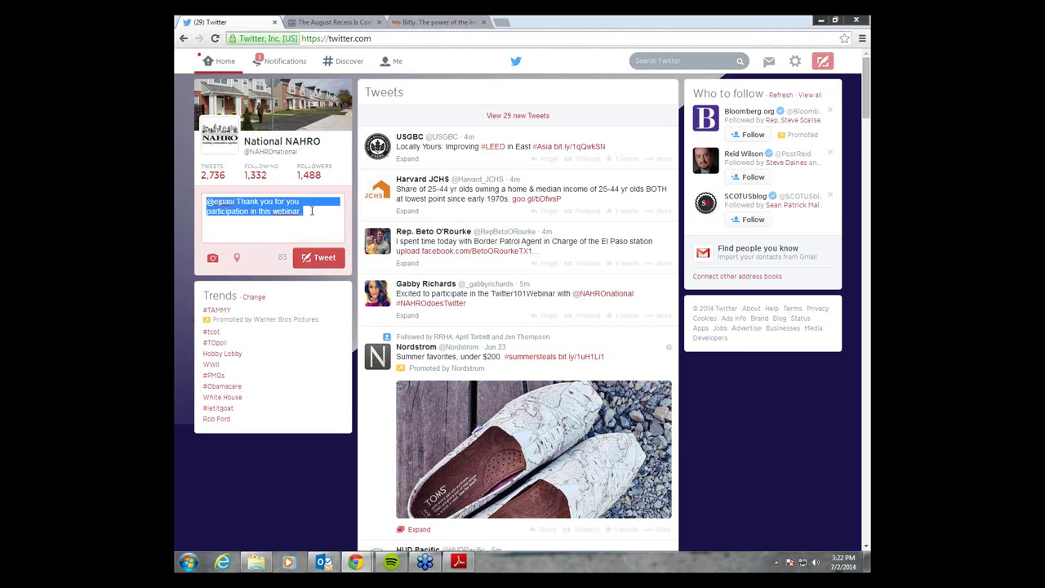
key(BackSpace)
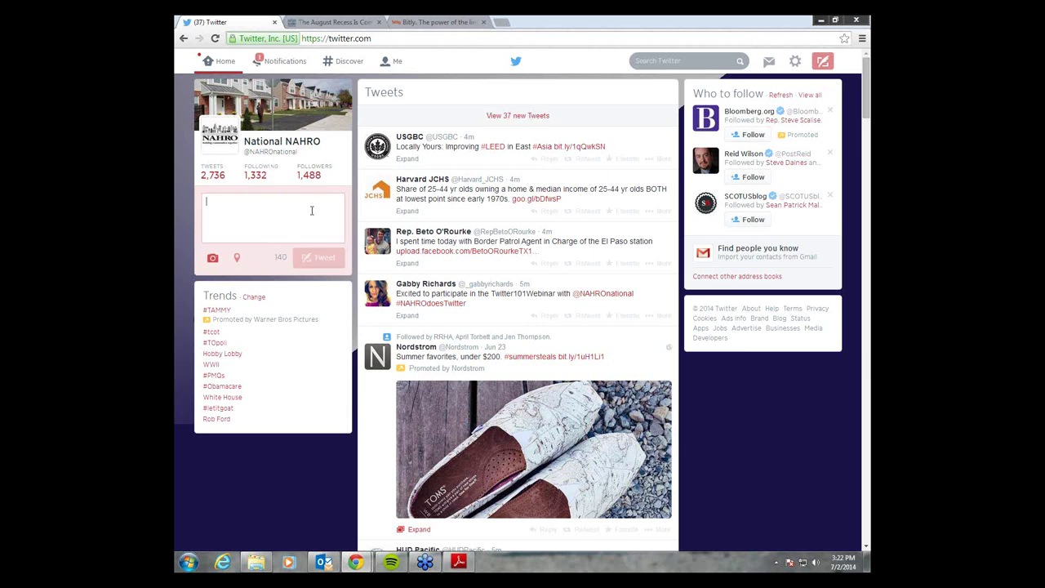
Retweet the Twitter101Webinar post to followers and load the newest tweets.
scroll(519, 219, down, 1)
scroll(520, 217, up, 1)
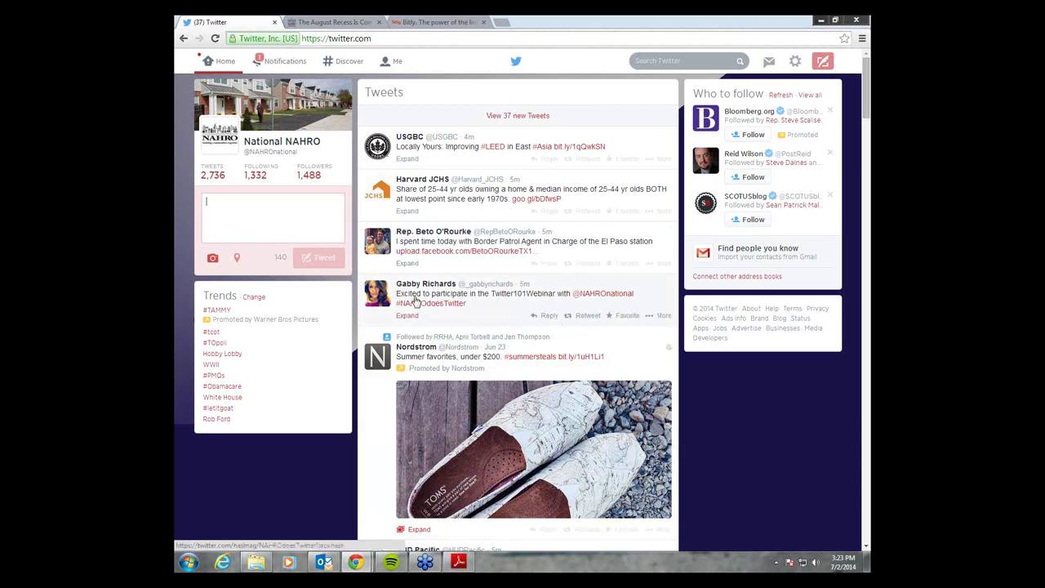
click(589, 316)
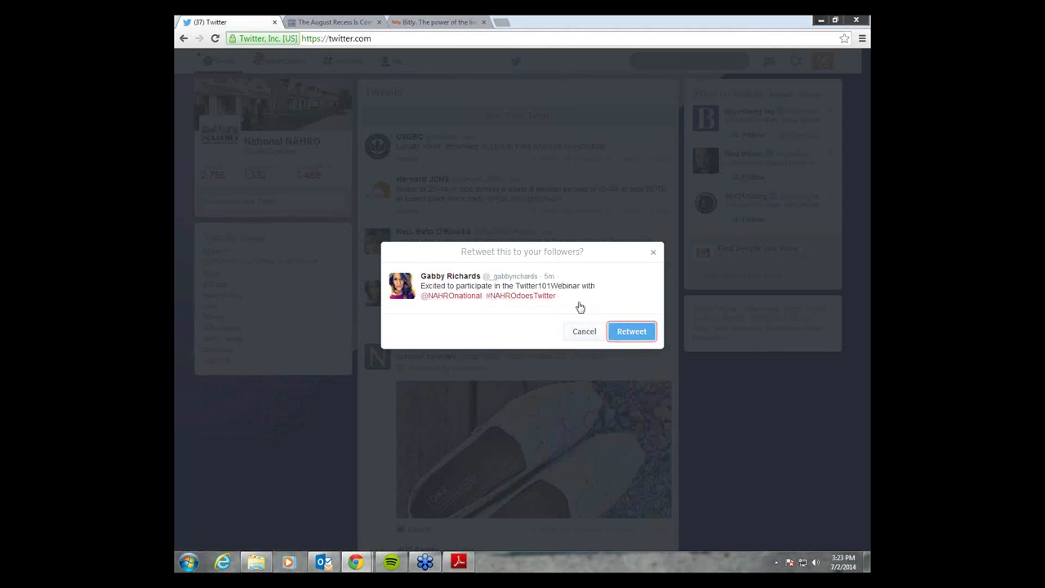
click(638, 335)
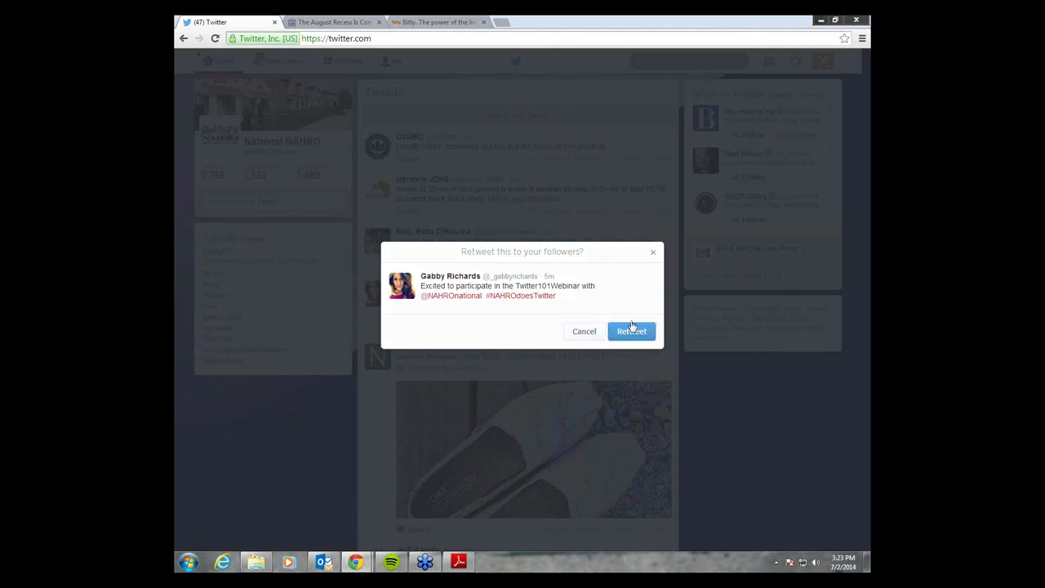
click(513, 118)
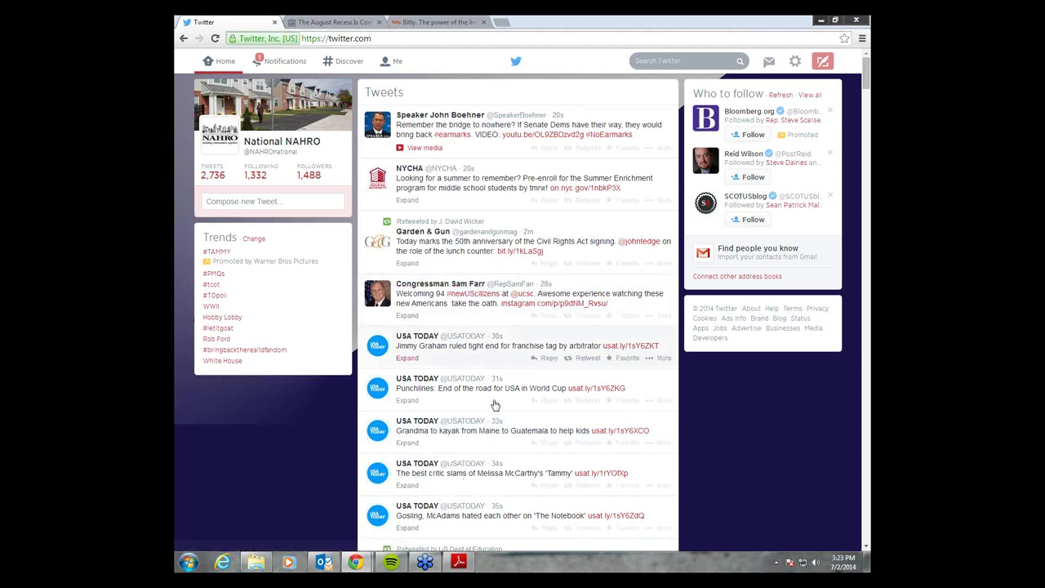
Switch to the Notifications page and scroll through it.
scroll(501, 398, down, 2)
scroll(498, 392, up, 2)
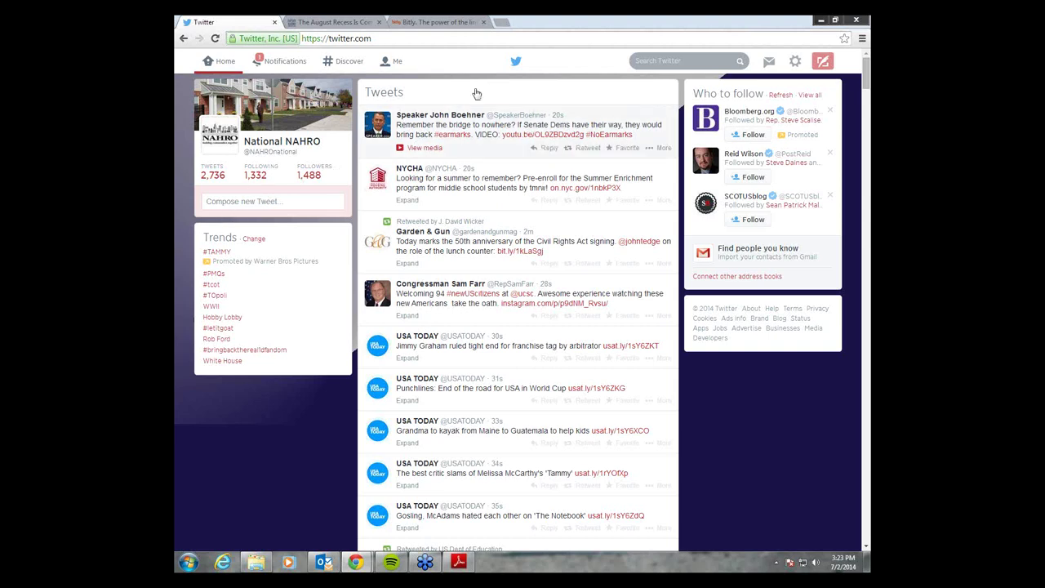
click(278, 62)
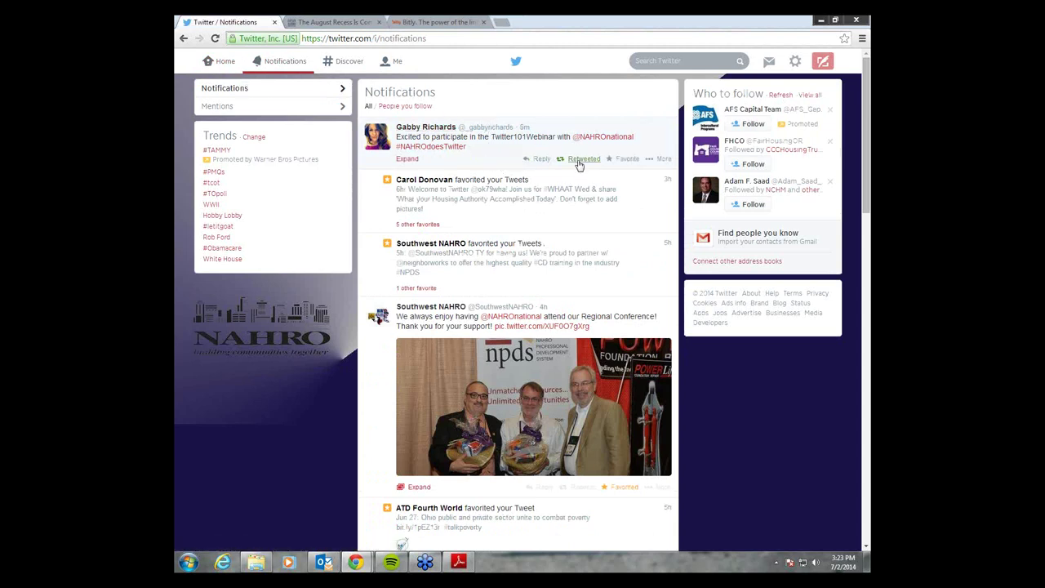
scroll(546, 226, down, 1)
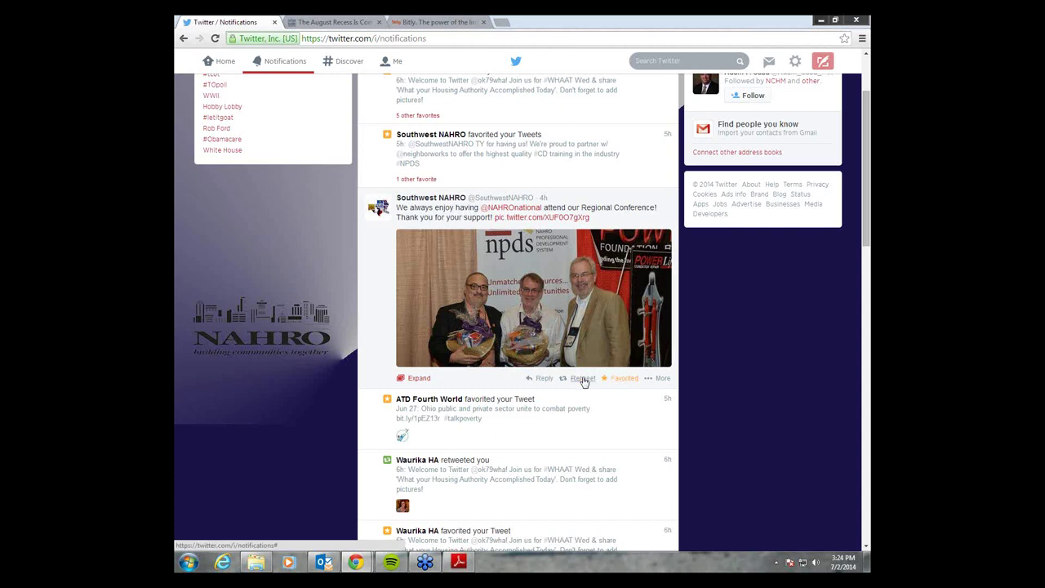
Copy the Southwest NAHRO Regional Conference tweet text from its retweet dialog, then cancel.
click(647, 381)
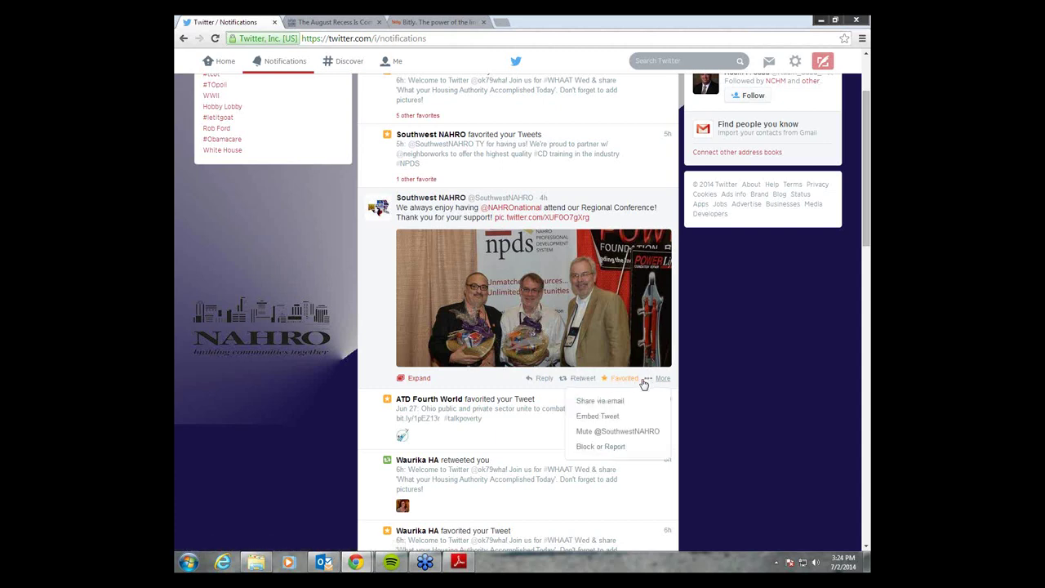
click(583, 379)
drag(525, 306, 441, 292)
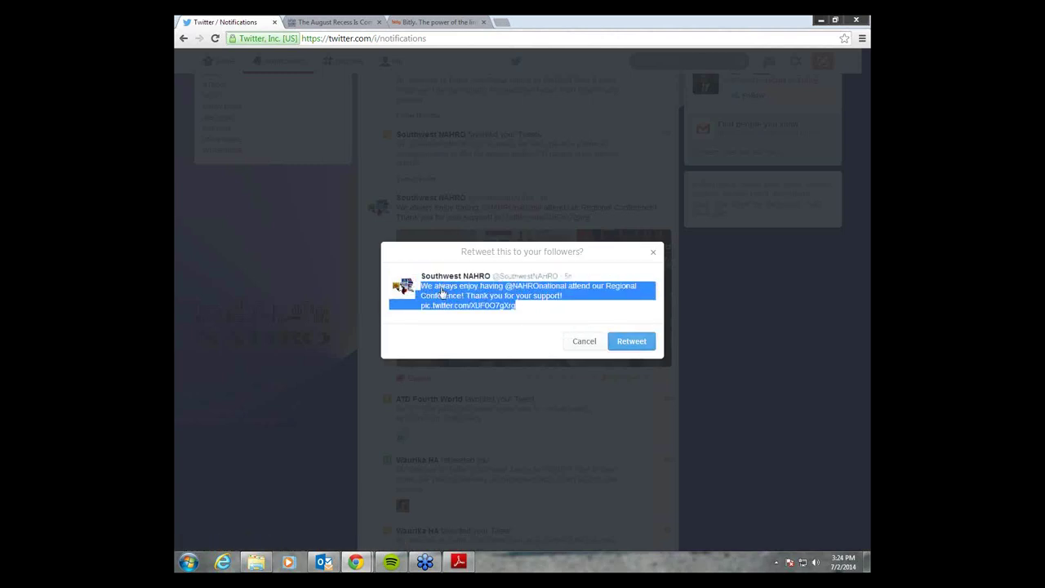
right_click(442, 292)
click(564, 295)
click(584, 341)
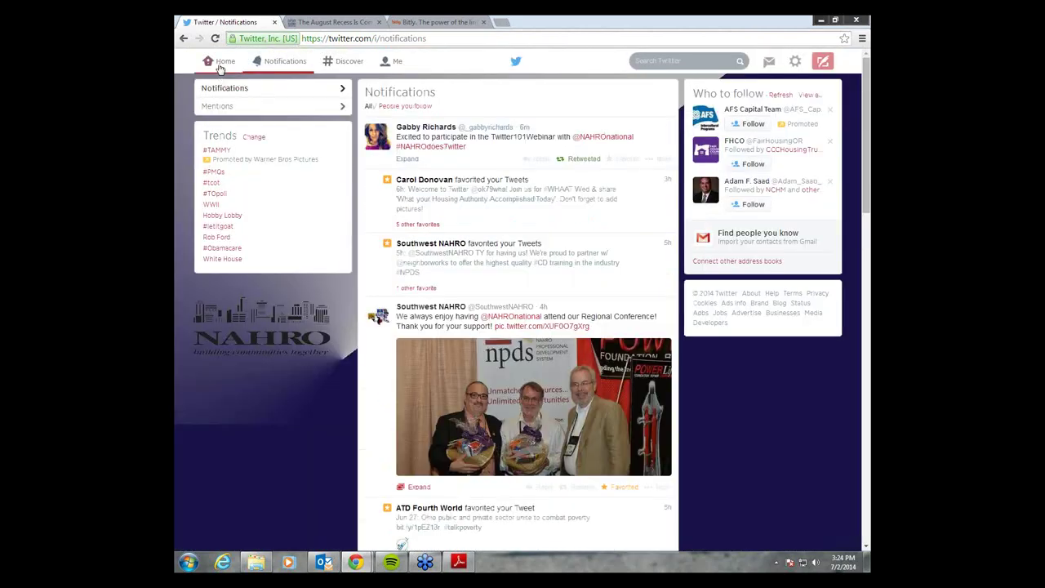
On Home, draft 'QT: Thank You!' with the pasted conference tweet, then cut it all.
click(221, 66)
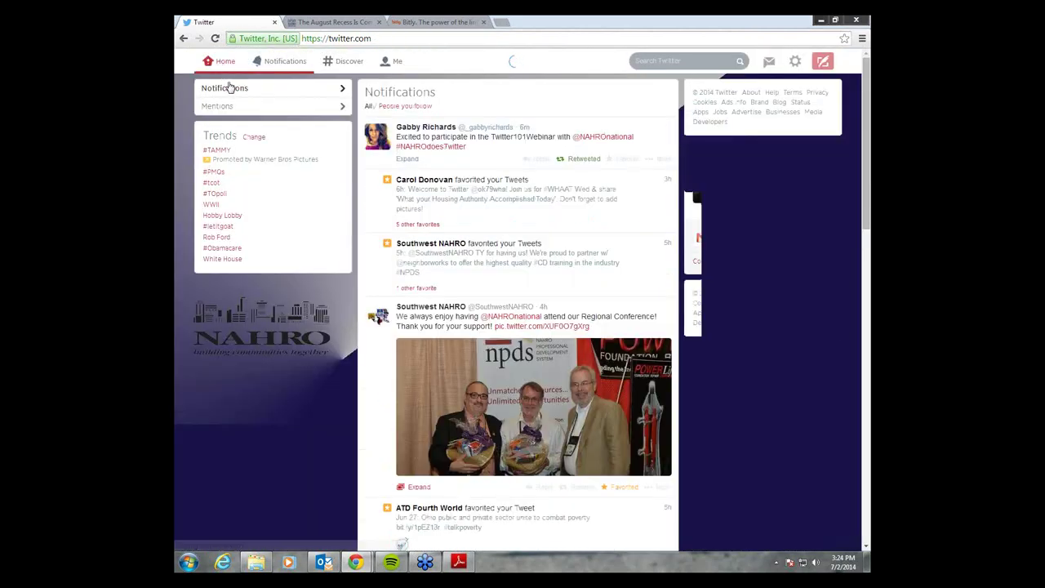
click(241, 201)
right_click(241, 201)
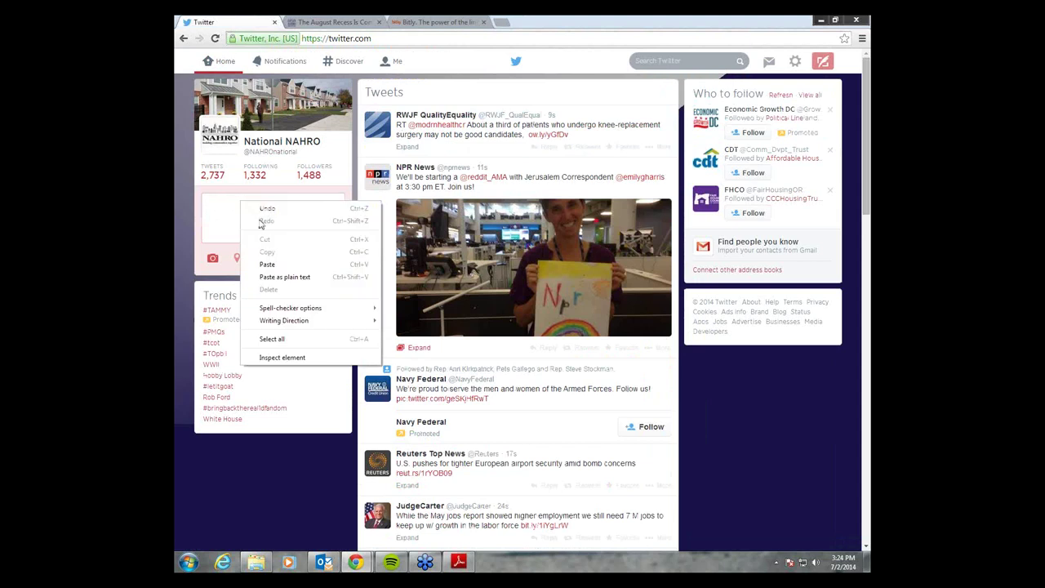
click(269, 266)
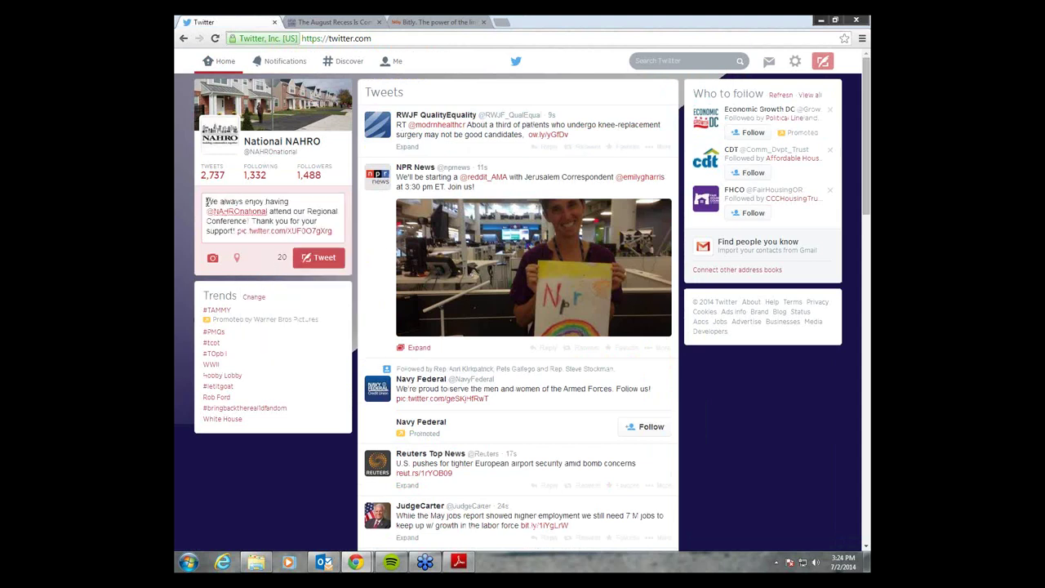
text(QT:)
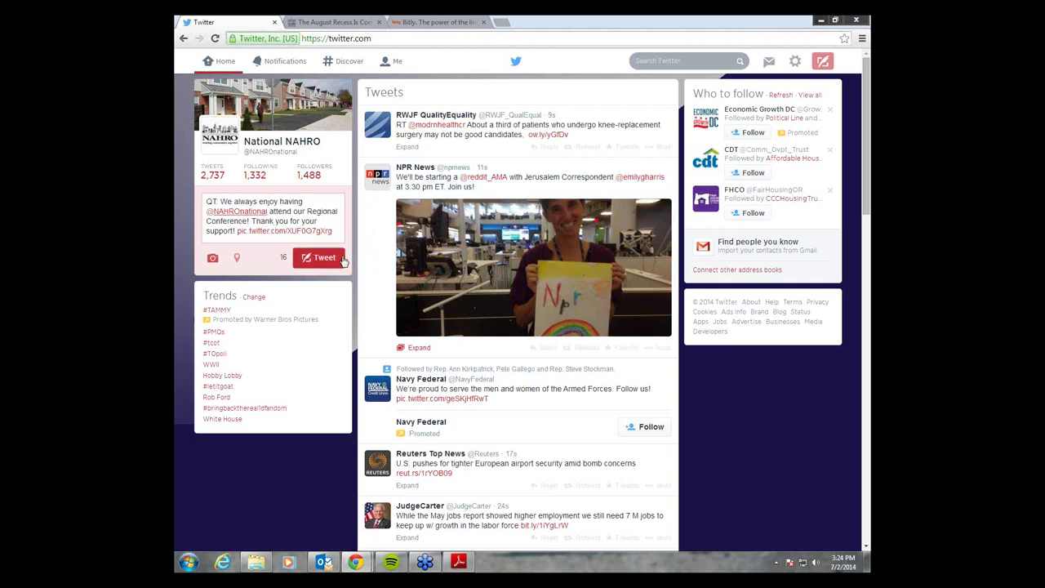
text(Thank You)
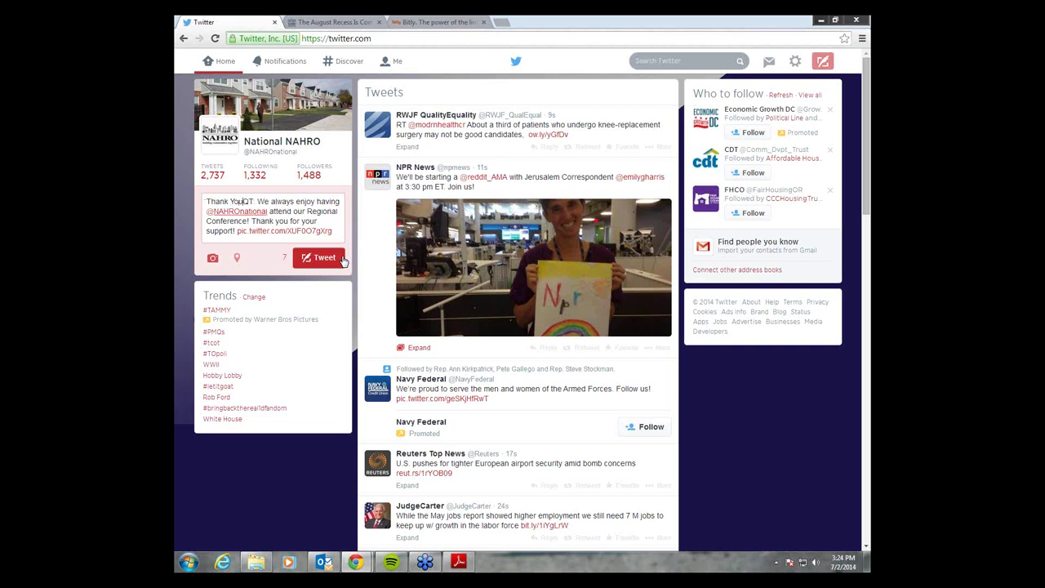
text(!)
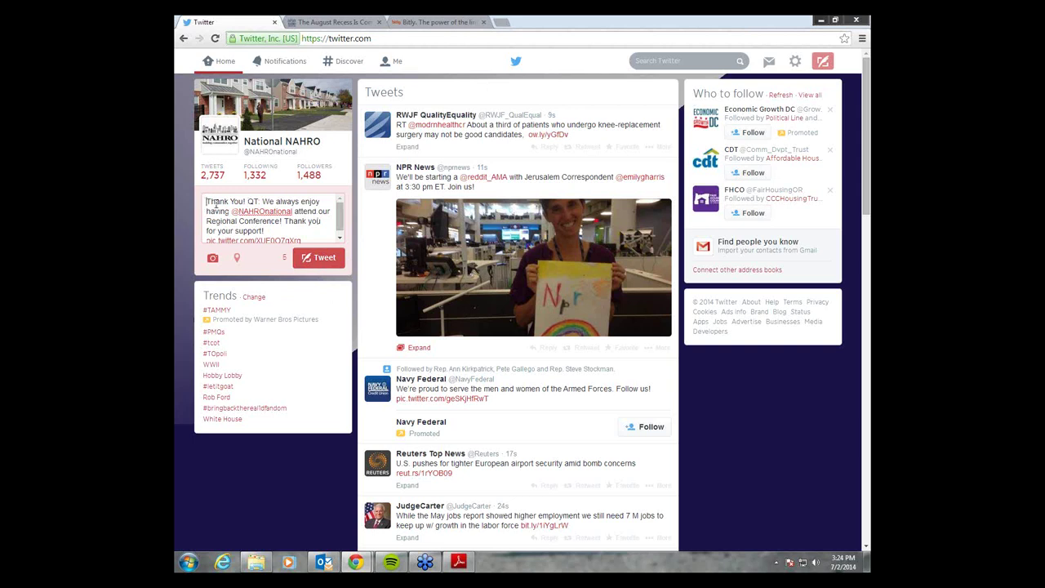
drag(207, 202, 311, 273)
key(ctrl+x)
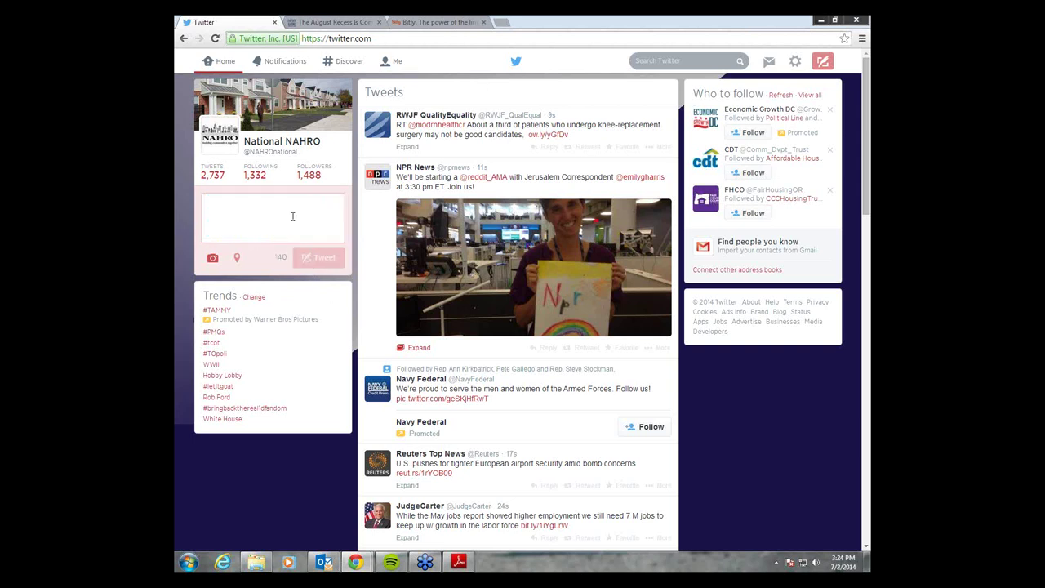
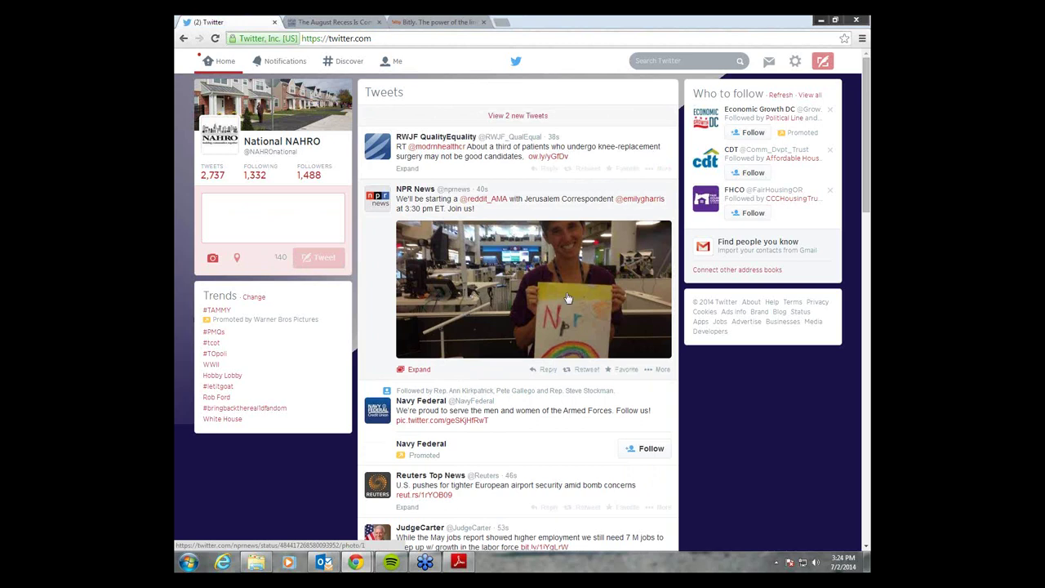
Close the empty tweet draft on the home timeline.
scroll(390, 247, down, 1)
scroll(389, 247, up, 1)
click(480, 117)
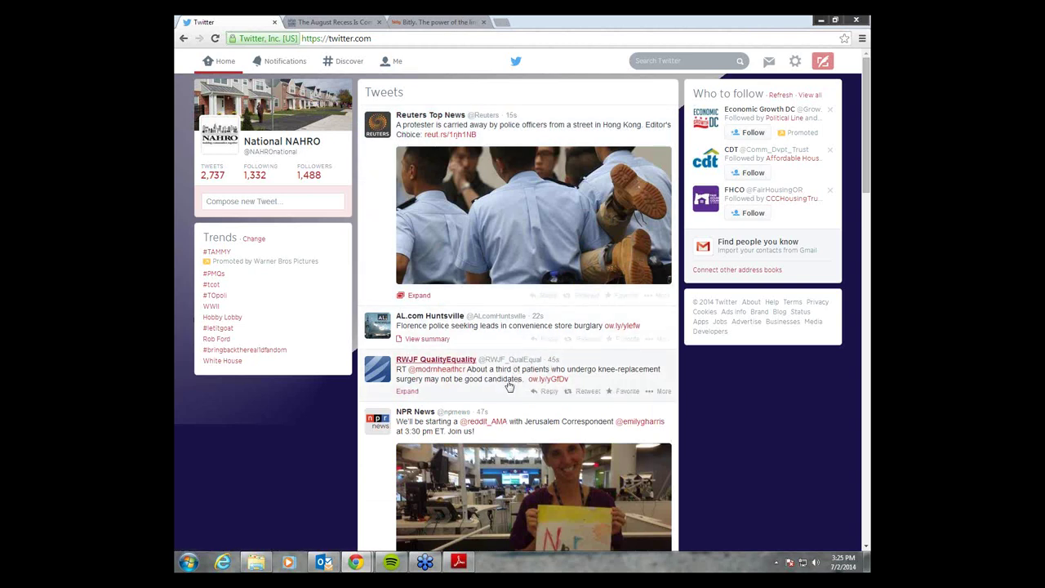
Scroll through the latest home timeline tweets, then start a fresh tweet from the top.
scroll(509, 384, down, 4)
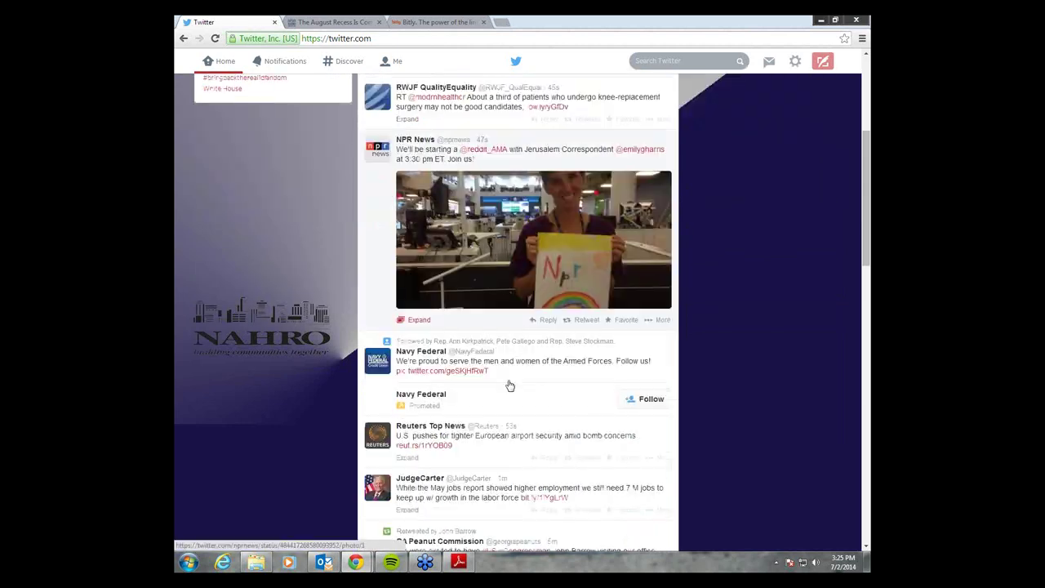
scroll(526, 412, down, 2)
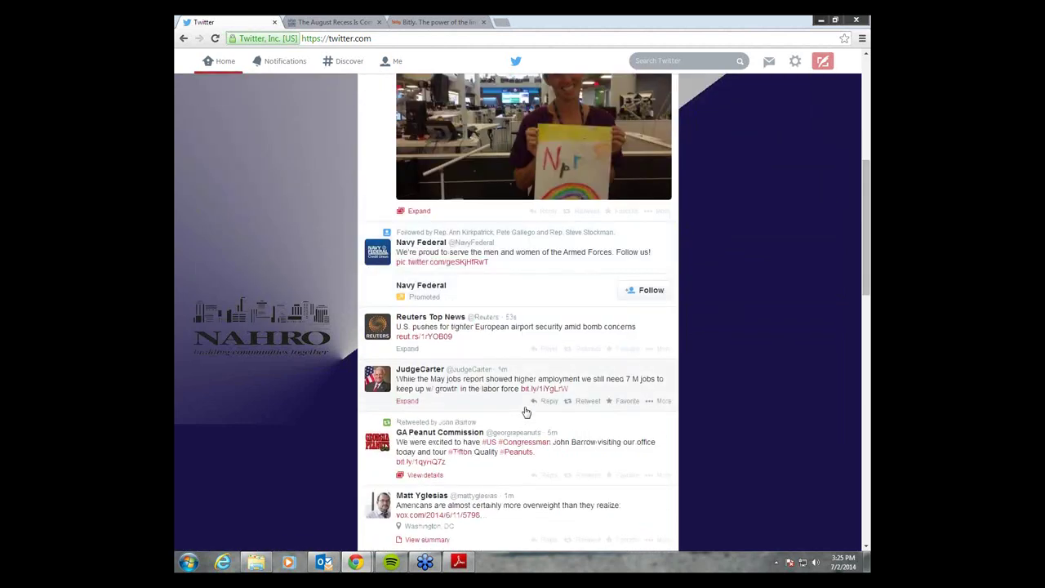
scroll(526, 412, down, 2)
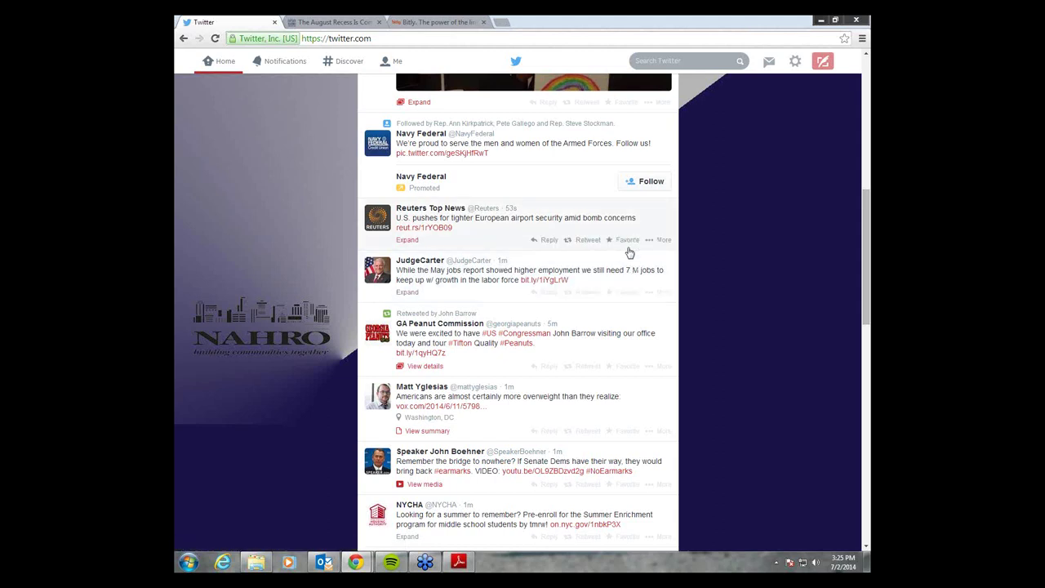
scroll(534, 307, up, 8)
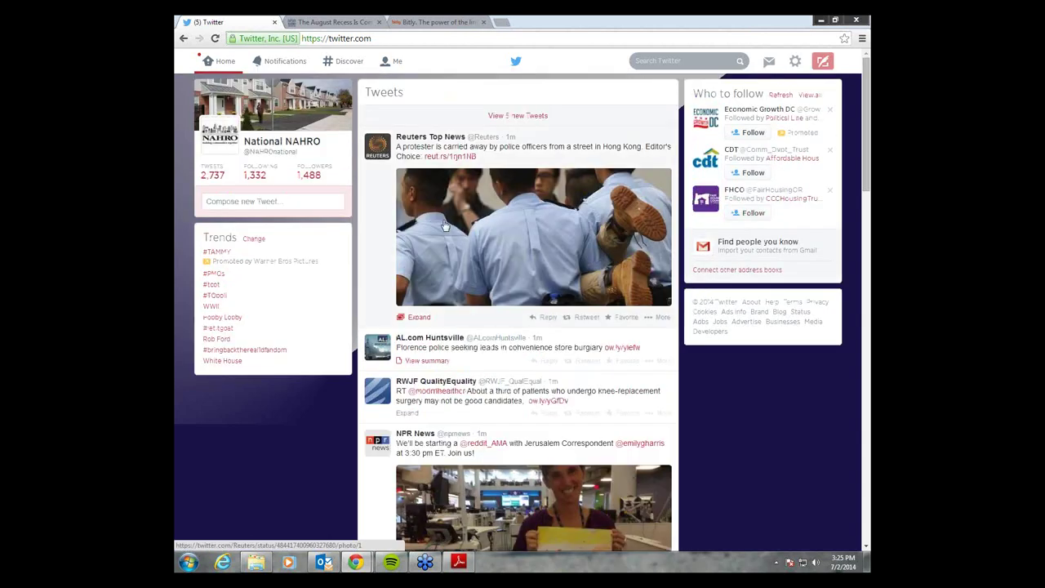
click(264, 200)
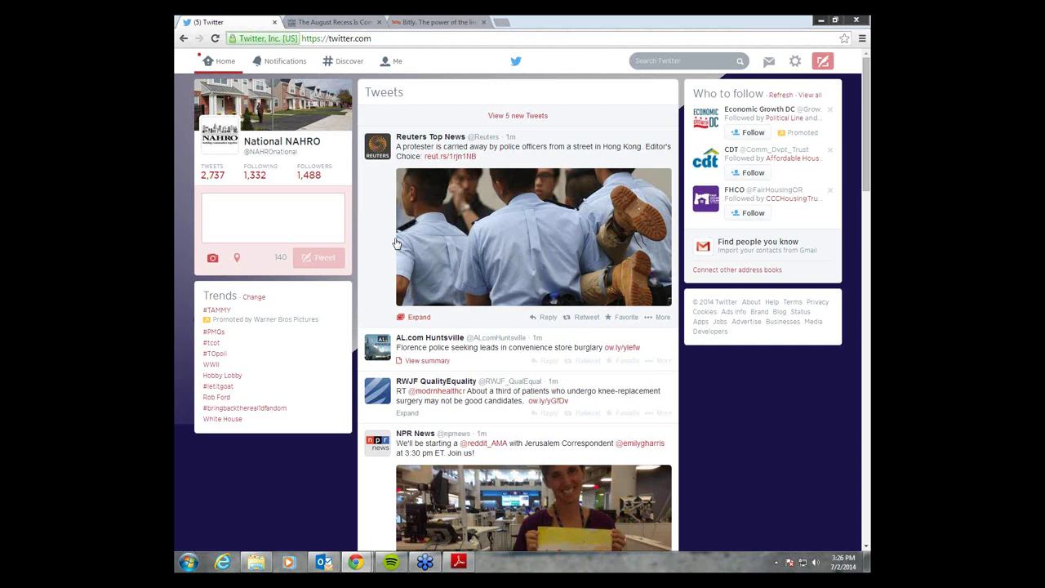
Add the hashtag #WorldCup2014 to the tweet draft using the autocomplete suggestion.
text(#World)
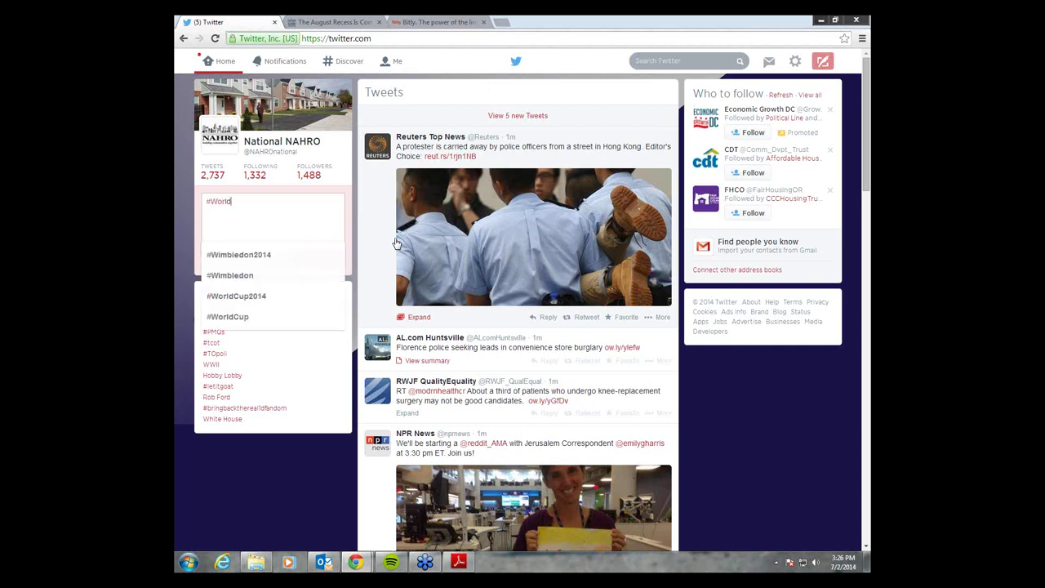
text(Cup)
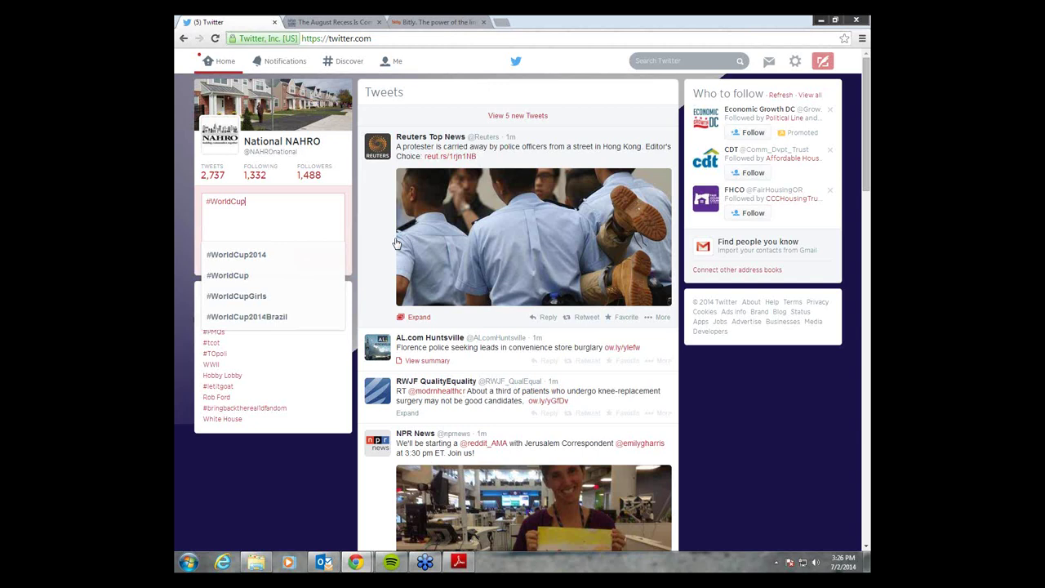
click(292, 257)
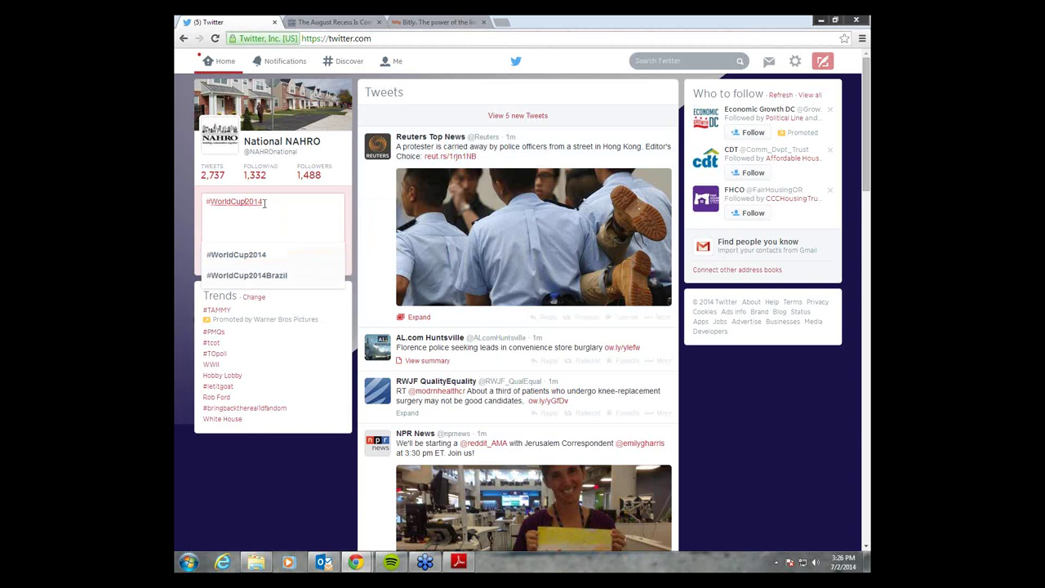
click(651, 60)
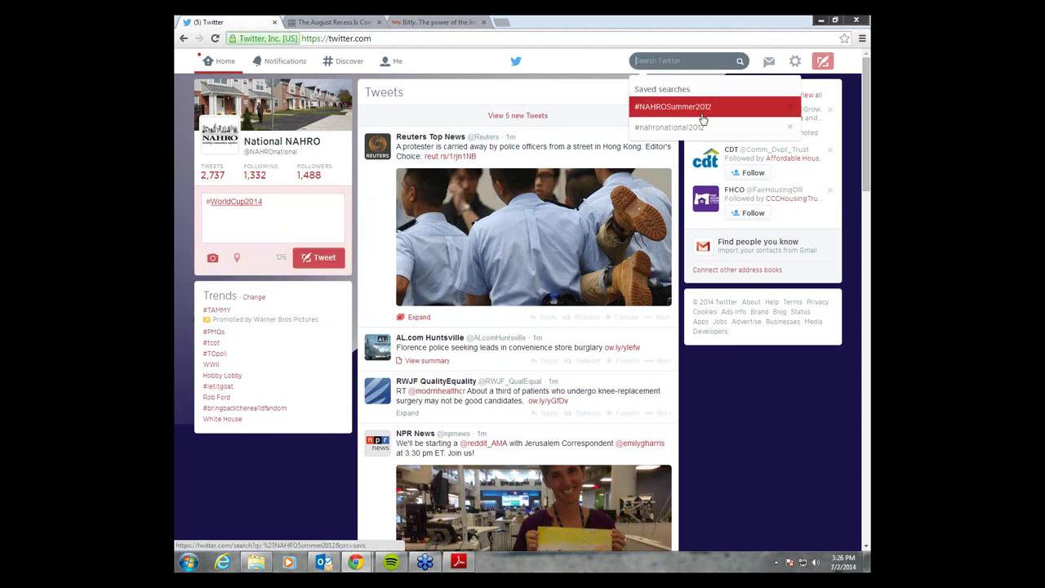
Search Twitter for #WorldCup2014 and browse the top tweets, people and photos returned.
text(#)
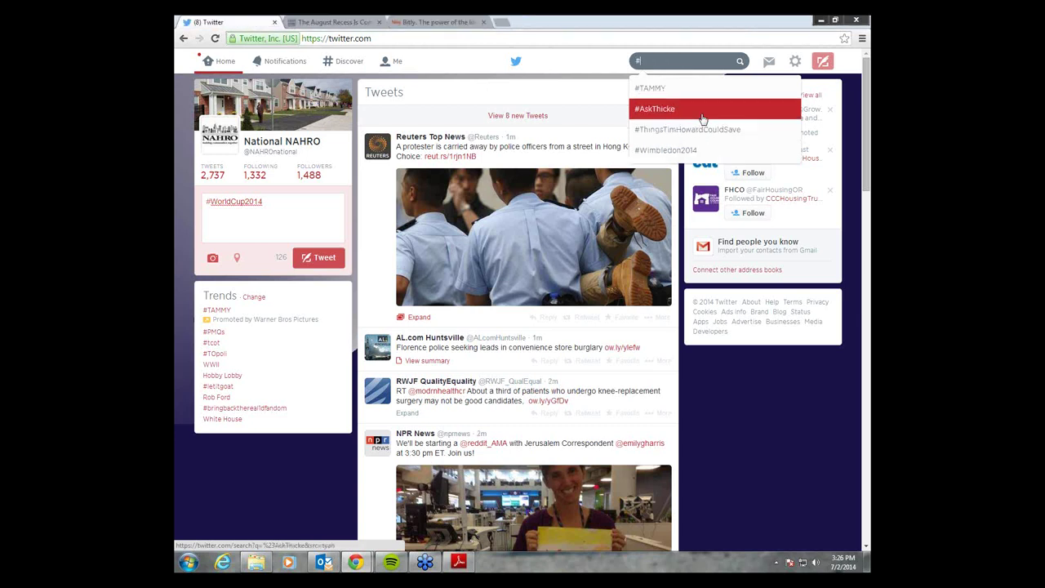
text(WorldCup2014)
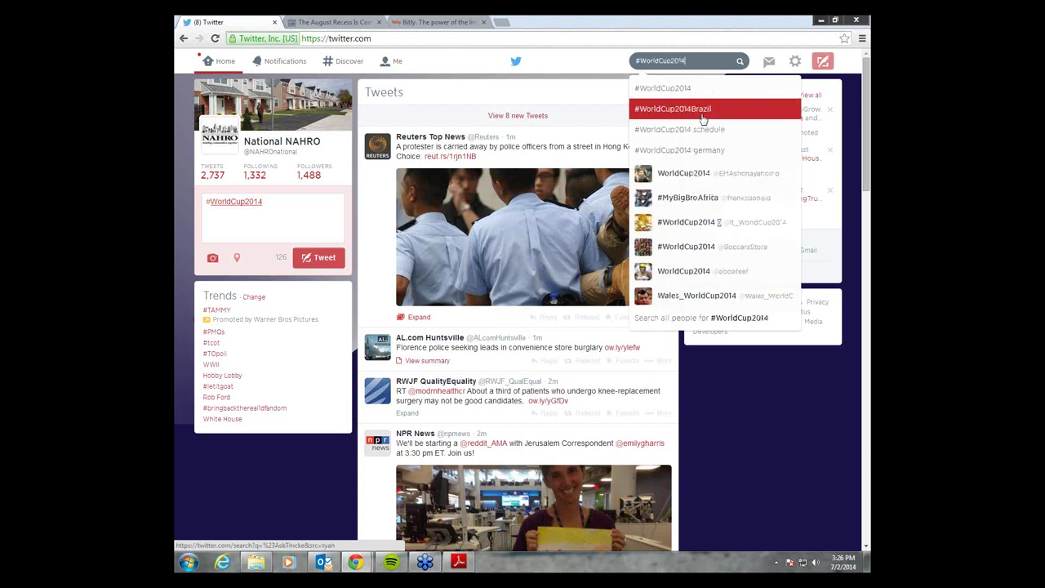
click(691, 88)
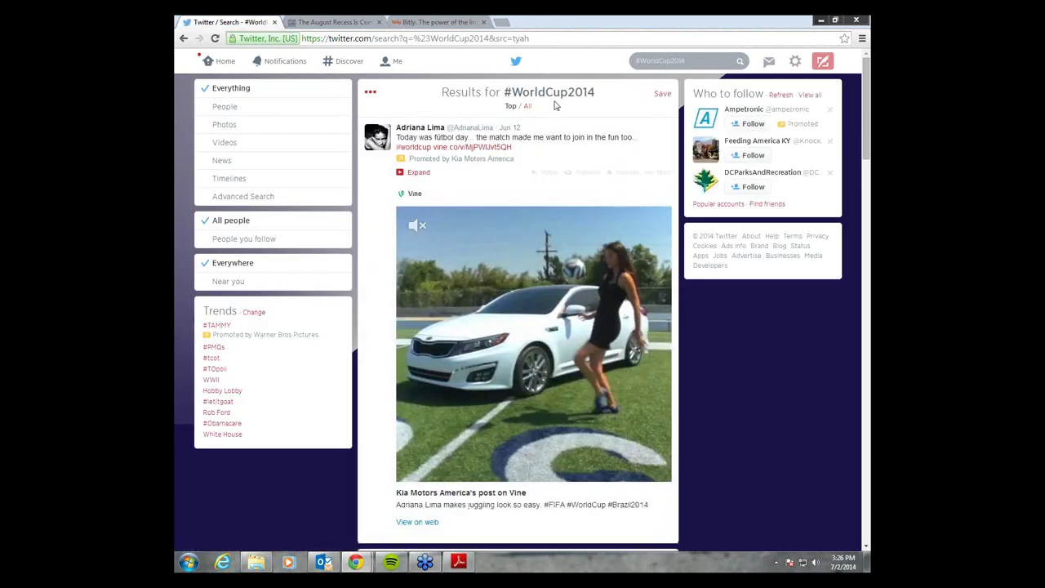
scroll(497, 128, down, 6)
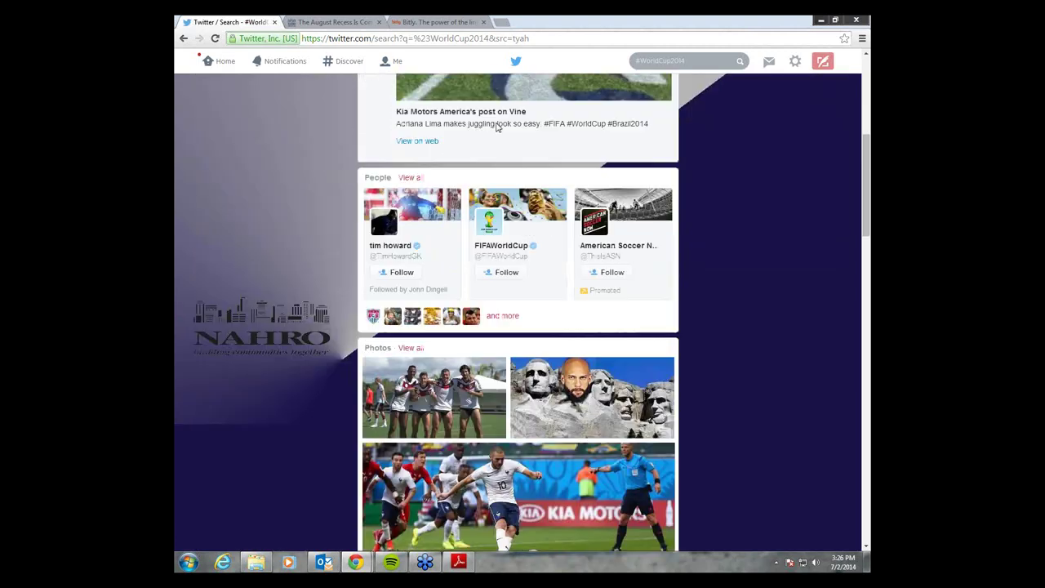
scroll(496, 127, down, 6)
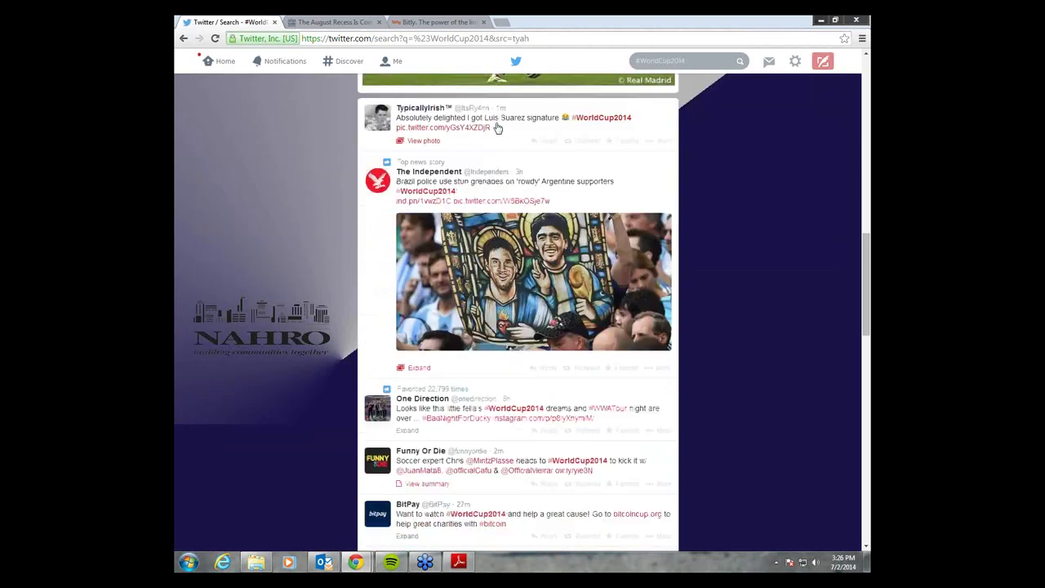
scroll(497, 127, down, 1)
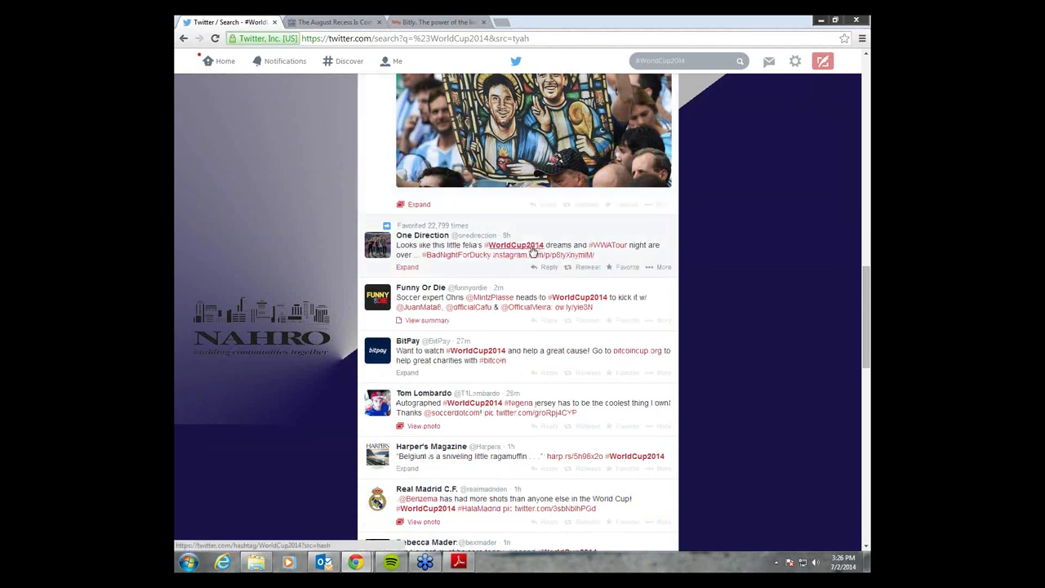
scroll(528, 317, up, 15)
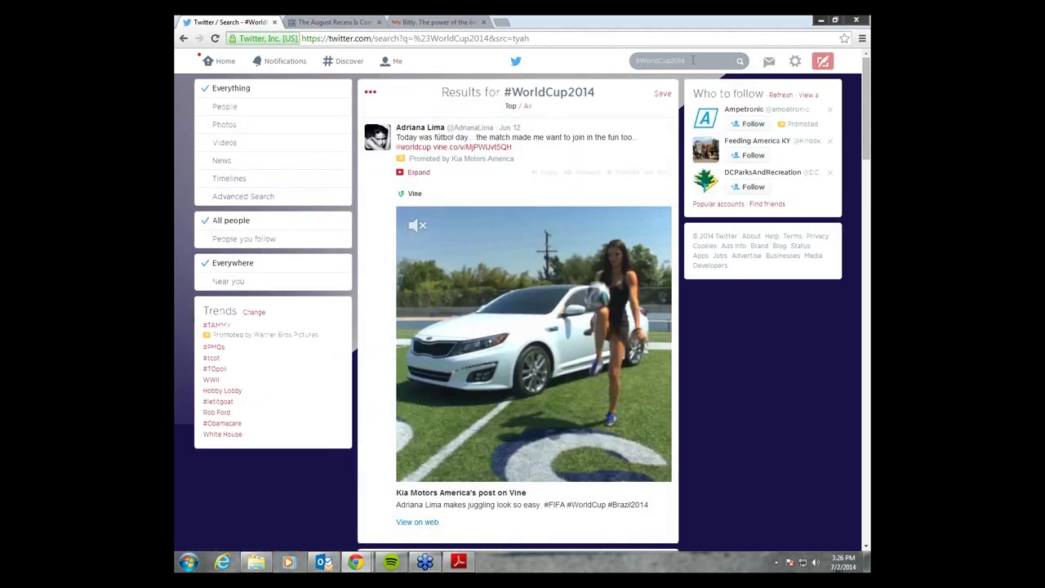
drag(686, 61, 634, 74)
Replace the search term with #HousingMatters and run the search.
key(BackSpace)
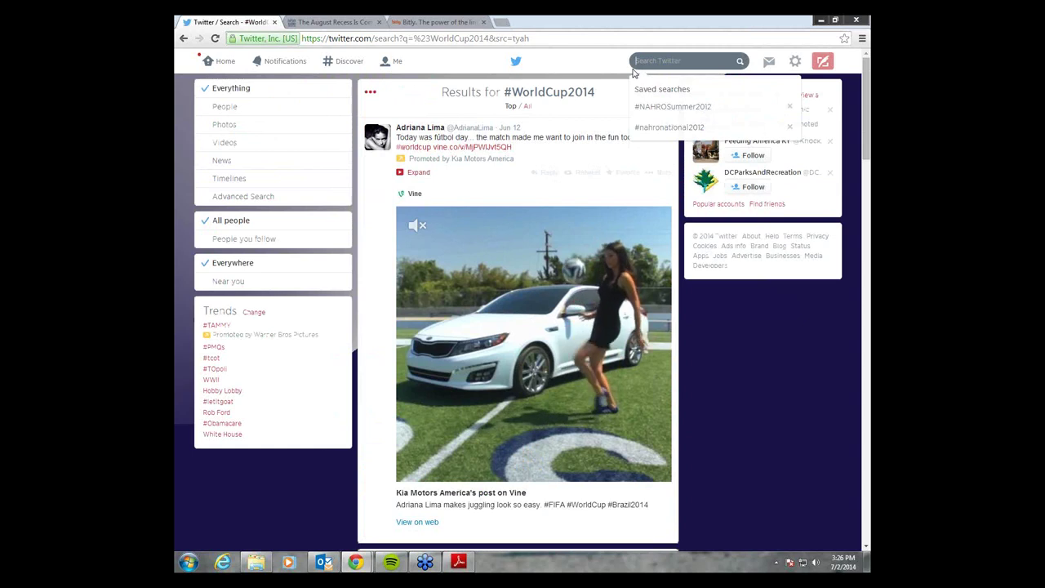
text(#)
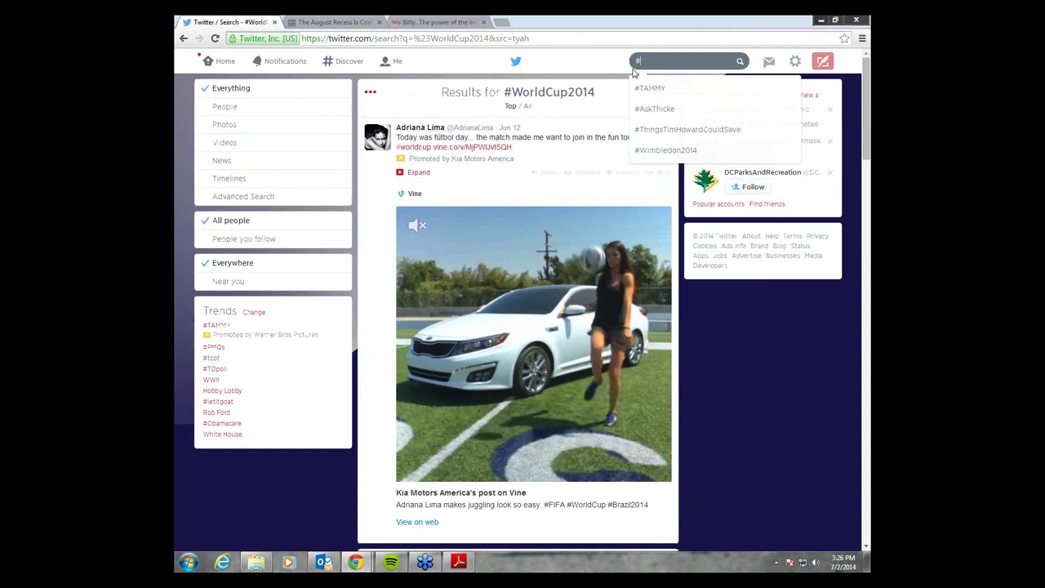
text(J)
key(BackSpace)
text(Hous)
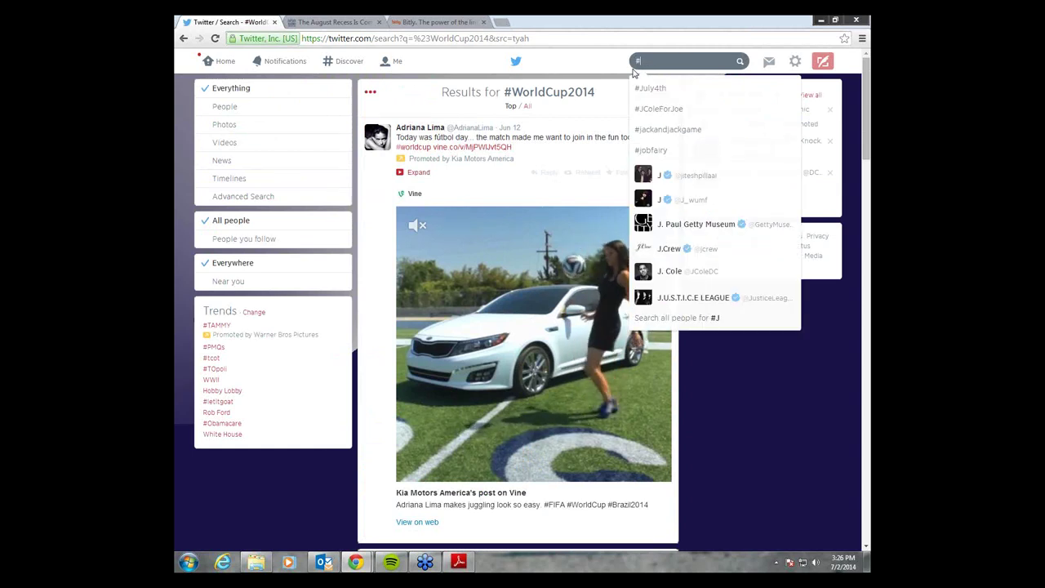
text(ingMa)
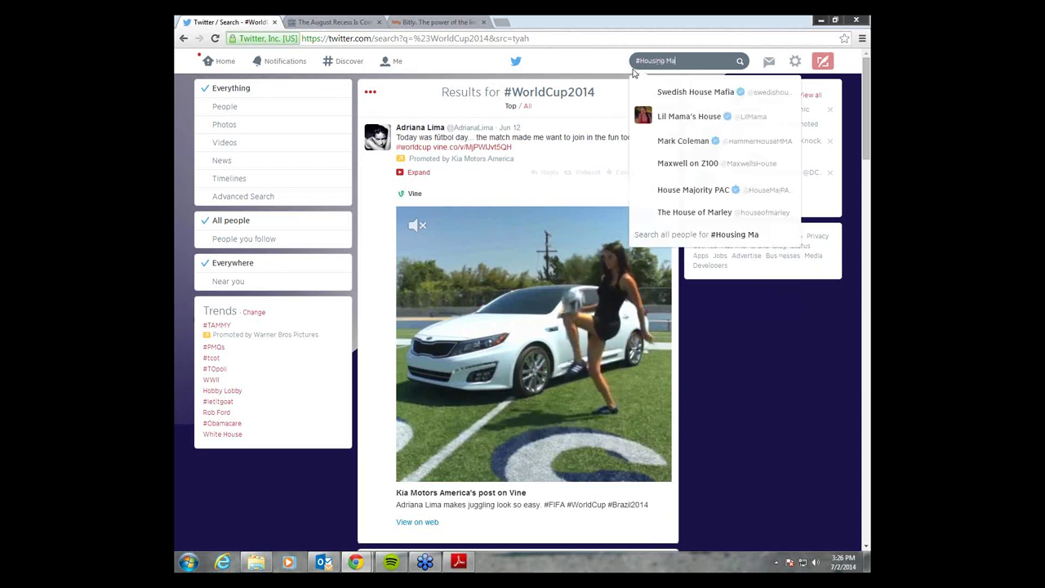
text(tters)
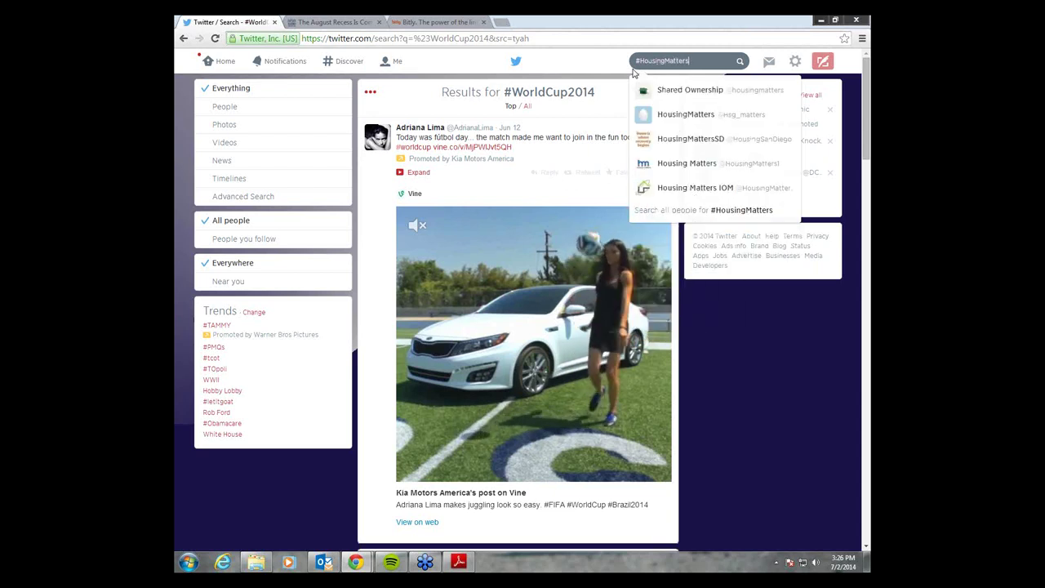
key(Return)
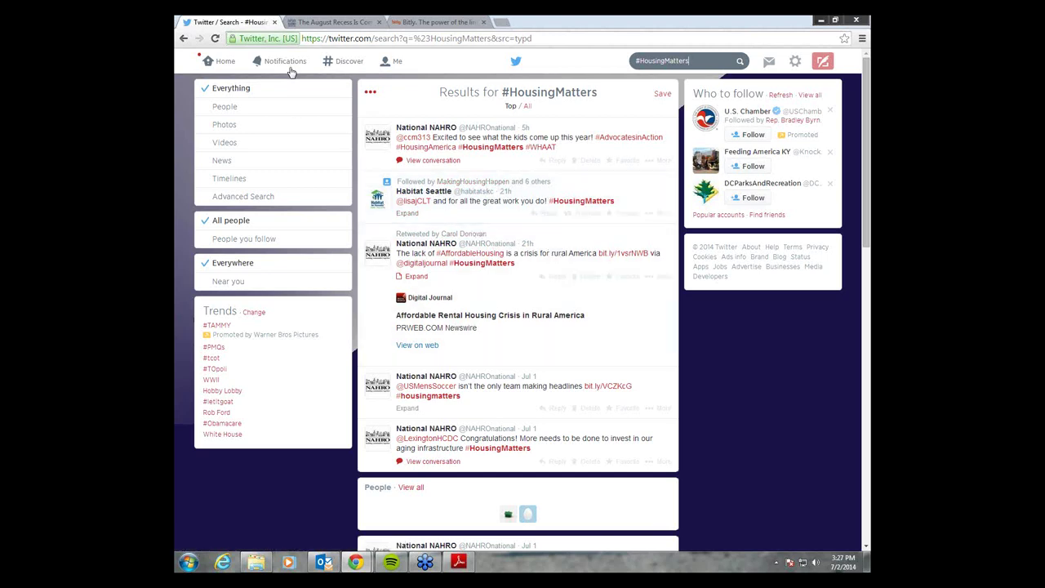
Erase the #HousingMatters term from the search box.
drag(690, 61, 636, 65)
click(667, 75)
click(668, 69)
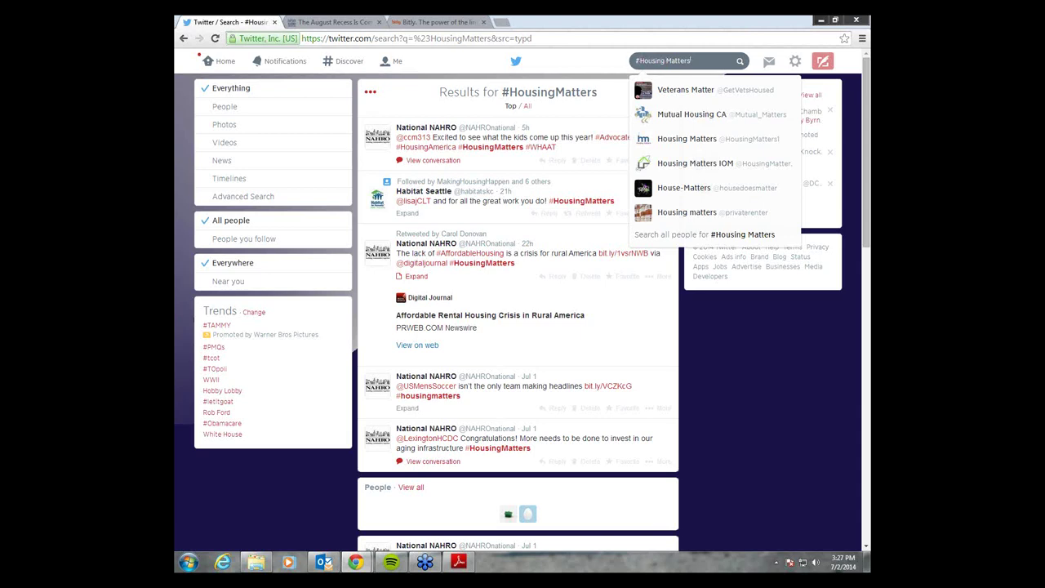
key(BackSpace)
key(BackSpace)
key(BackSpace)
key(BackSpace)
key(BackSpace)
key(BackSpace)
key(BackSpace)
key(BackSpace)
key(BackSpace)
key(BackSpace)
key(BackSpace)
key(BackSpace)
key(BackSpace)
key(BackSpace)
key(BackSpace)
key(BackSpace)
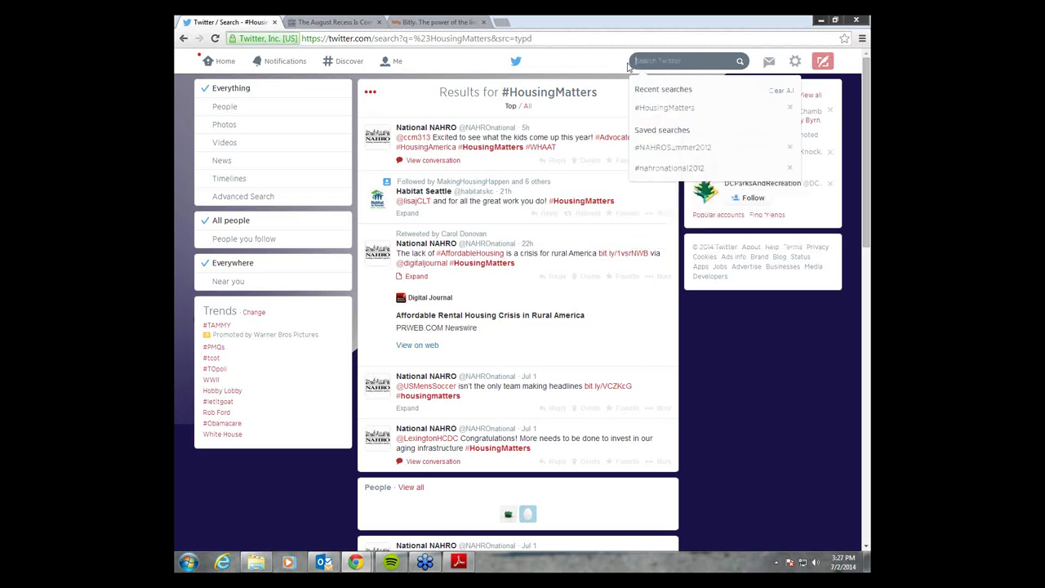
Return to the home timeline and delete the leftover #WorldCup2014 text from the draft.
click(217, 61)
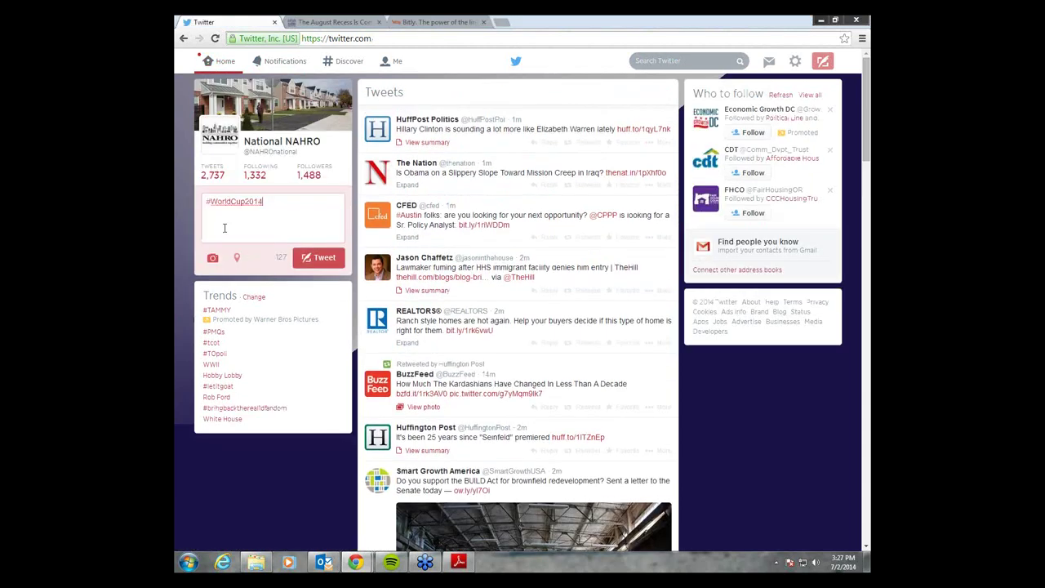
drag(263, 202, 197, 207)
key(BackSpace)
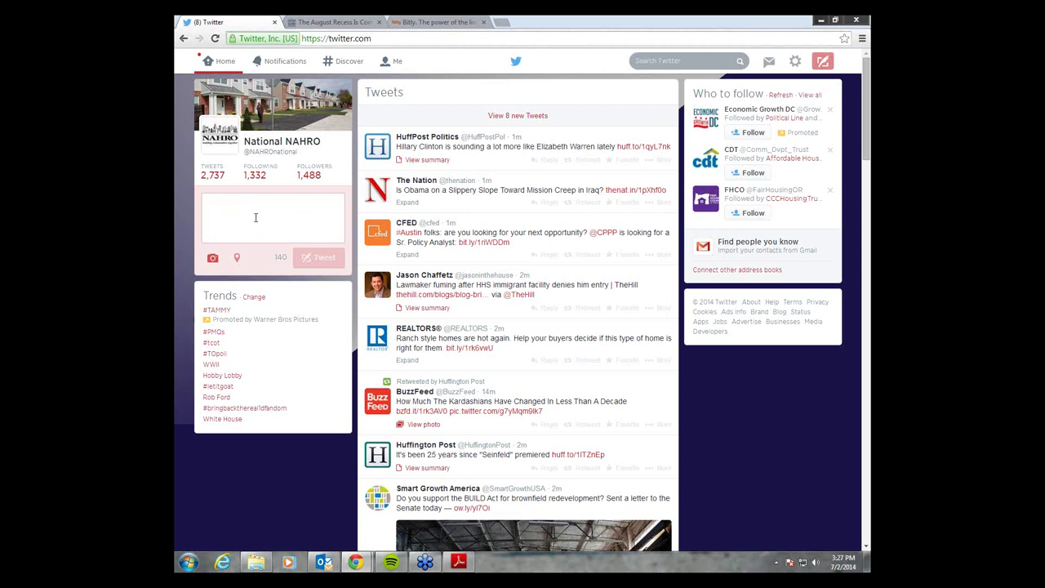
Type 'Mention' in the draft, then delete the 'Mention:' text to leave the box empty.
text(Mento)
key(BackSpace)
text(ion:)
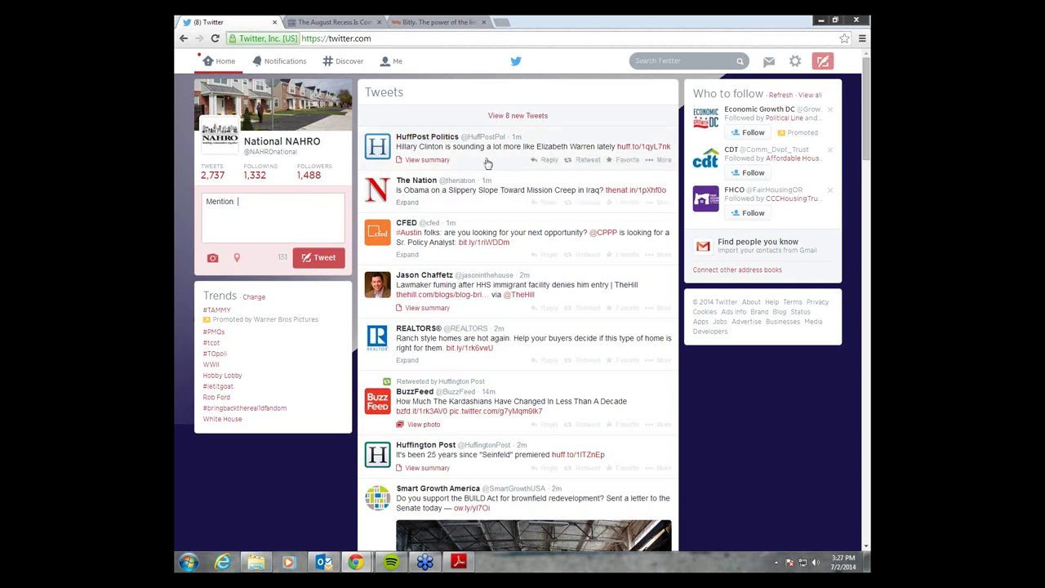
drag(237, 202, 196, 206)
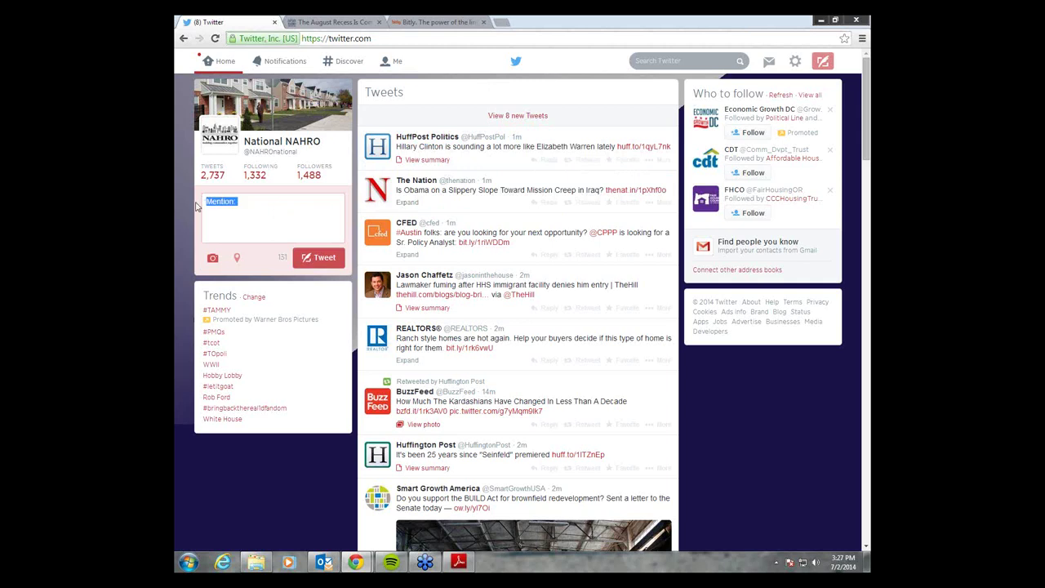
key(BackSpace)
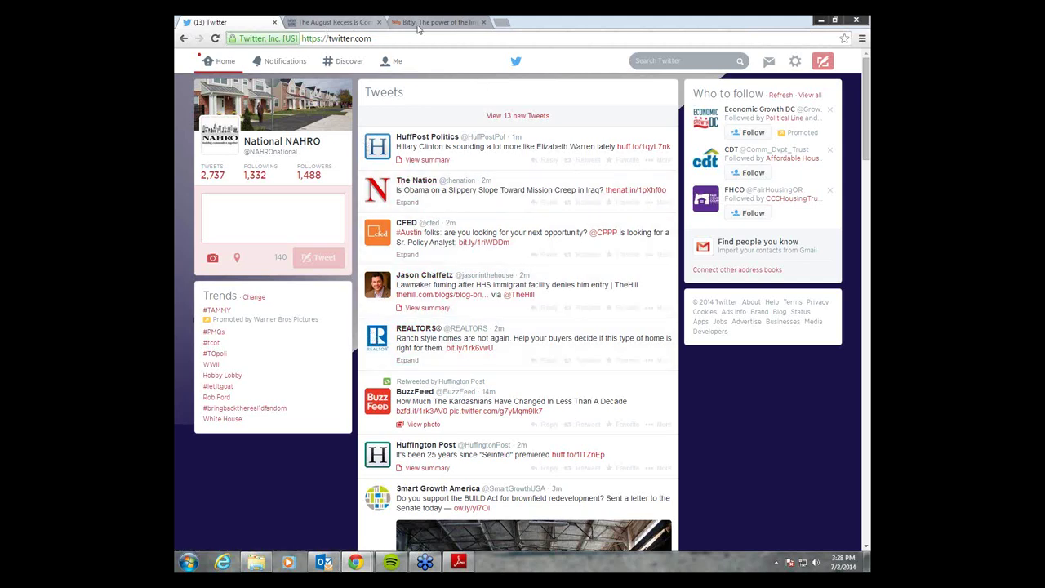
click(303, 215)
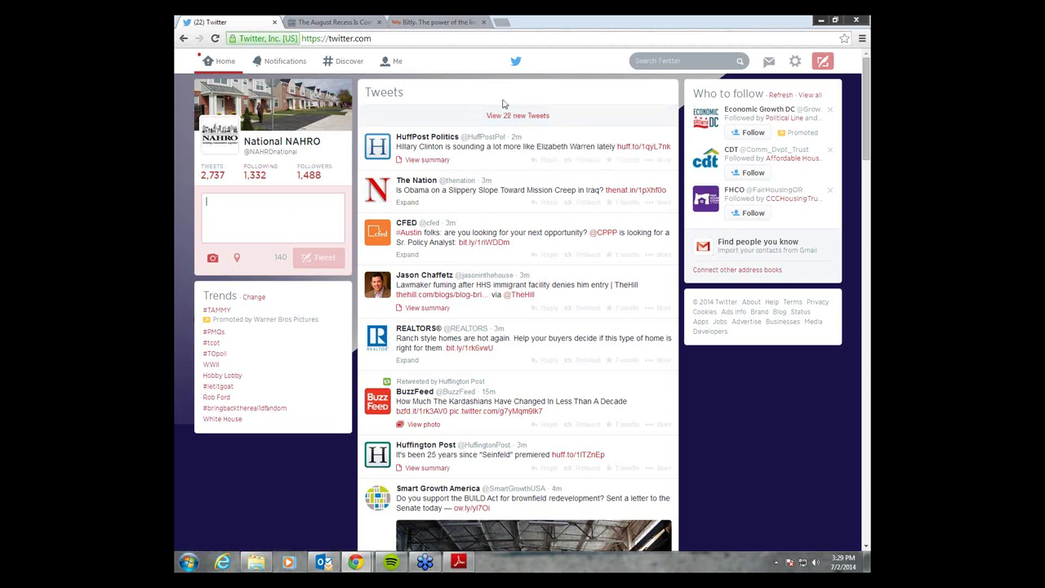
Load the 22 new tweets into the timeline and switch to the Bitly tab.
click(514, 129)
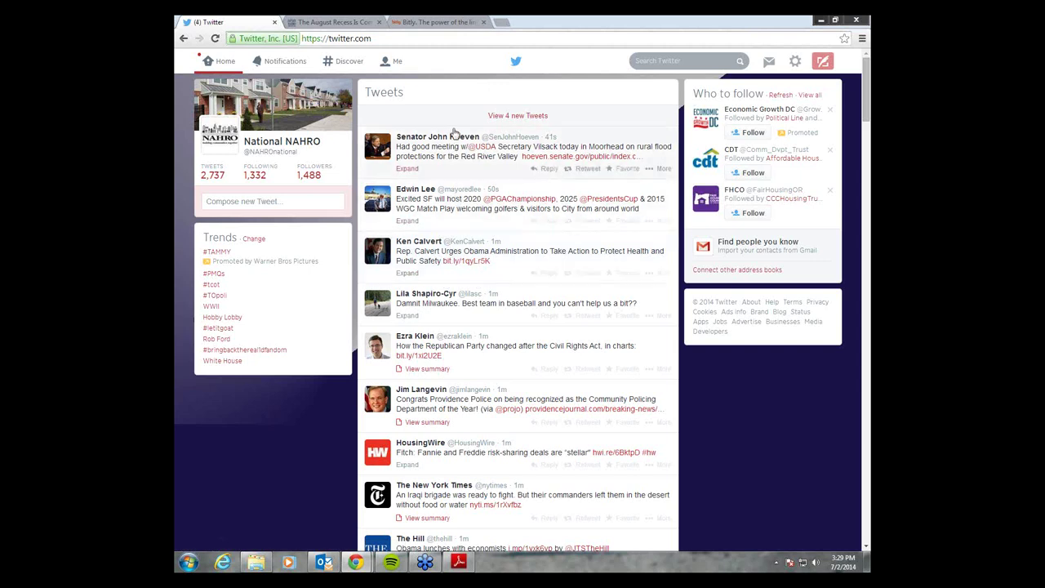
click(426, 23)
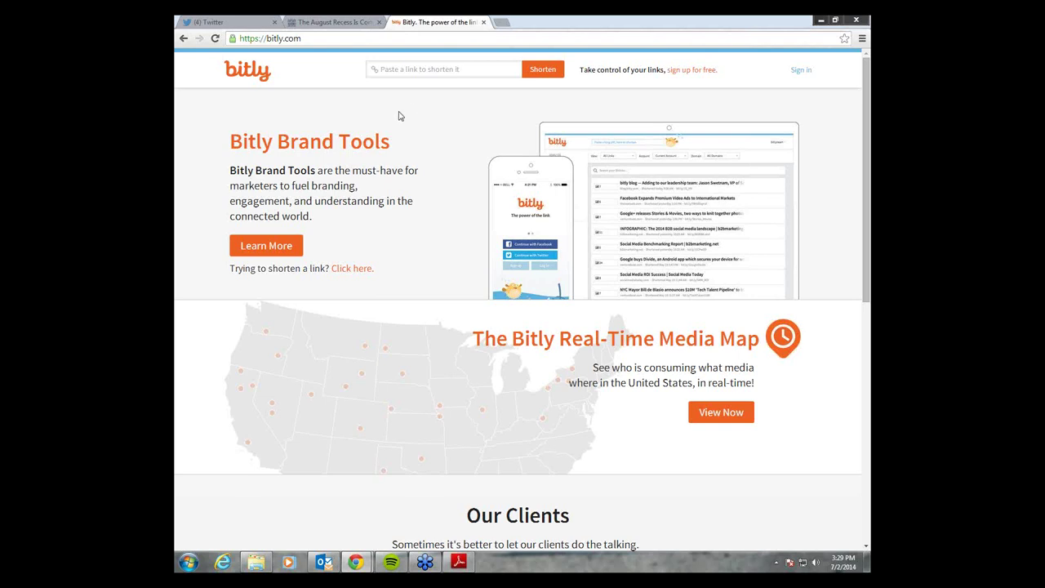
Copy the URL of NAHRO's 'The August Recess Is Coming. Are You Ready?' article, then go back to Bitly.
click(324, 25)
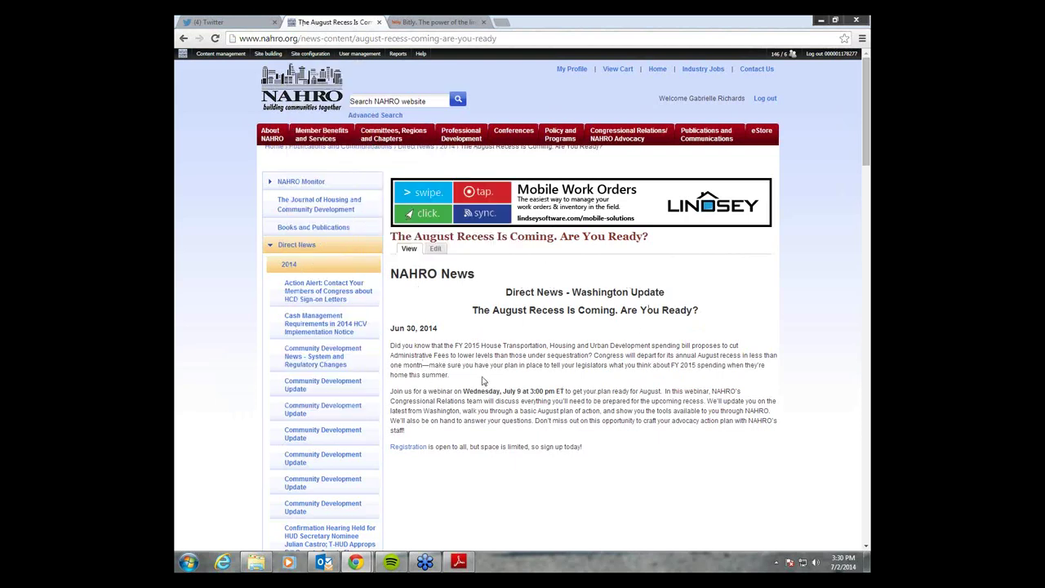
double_click(398, 40)
click(397, 40)
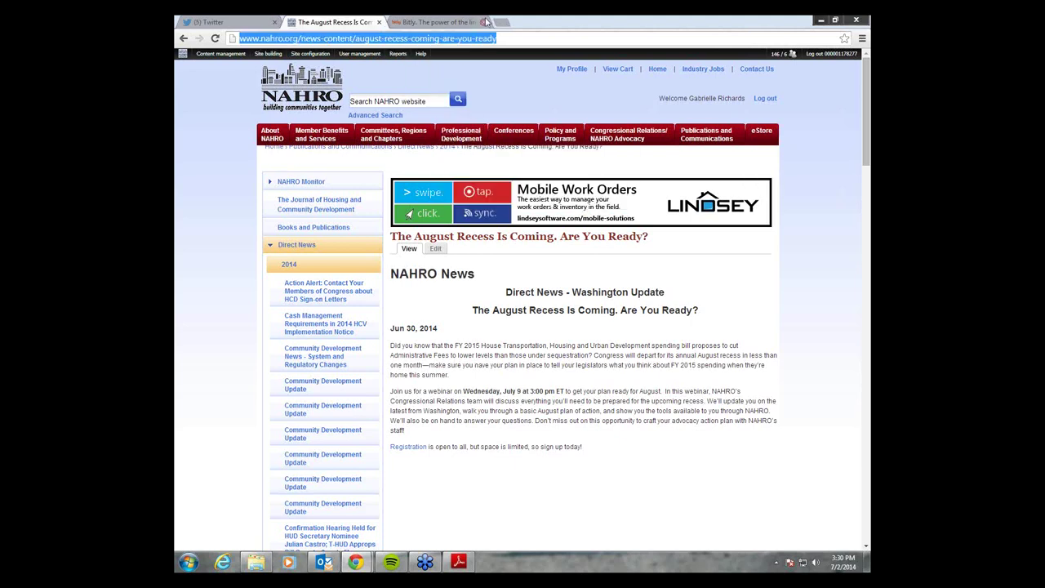
right_click(266, 39)
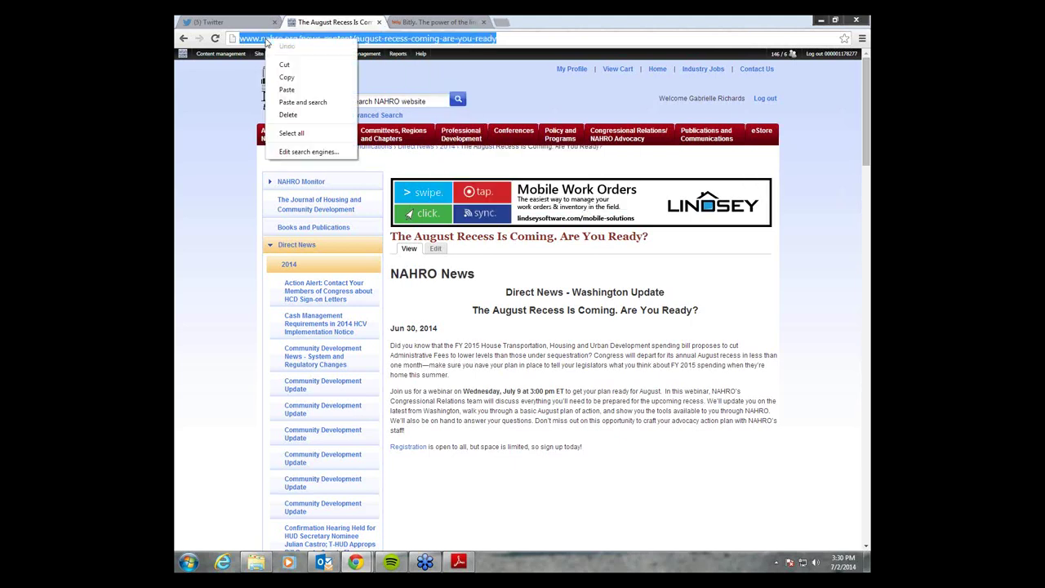
click(289, 78)
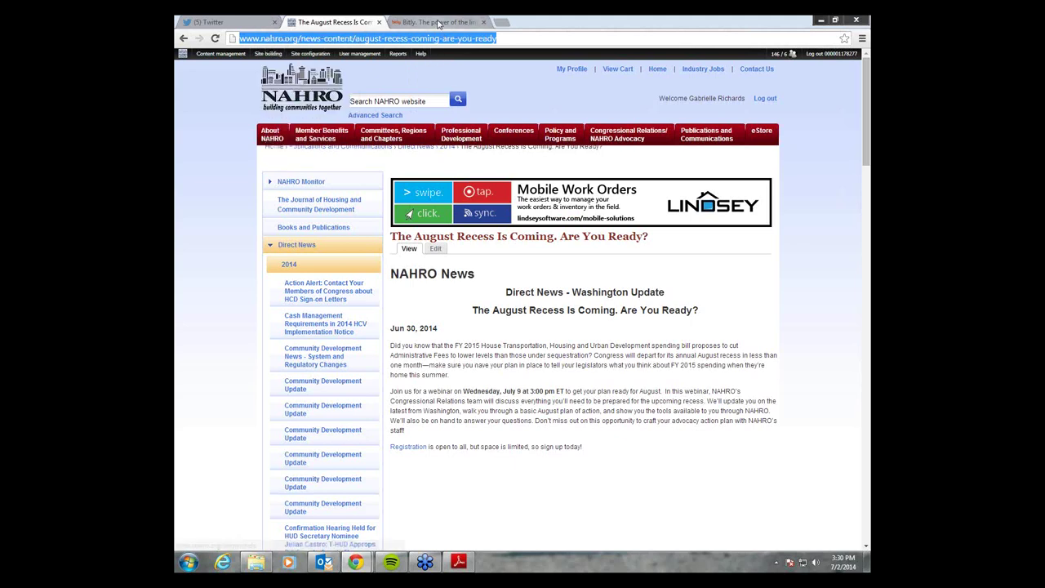
click(439, 23)
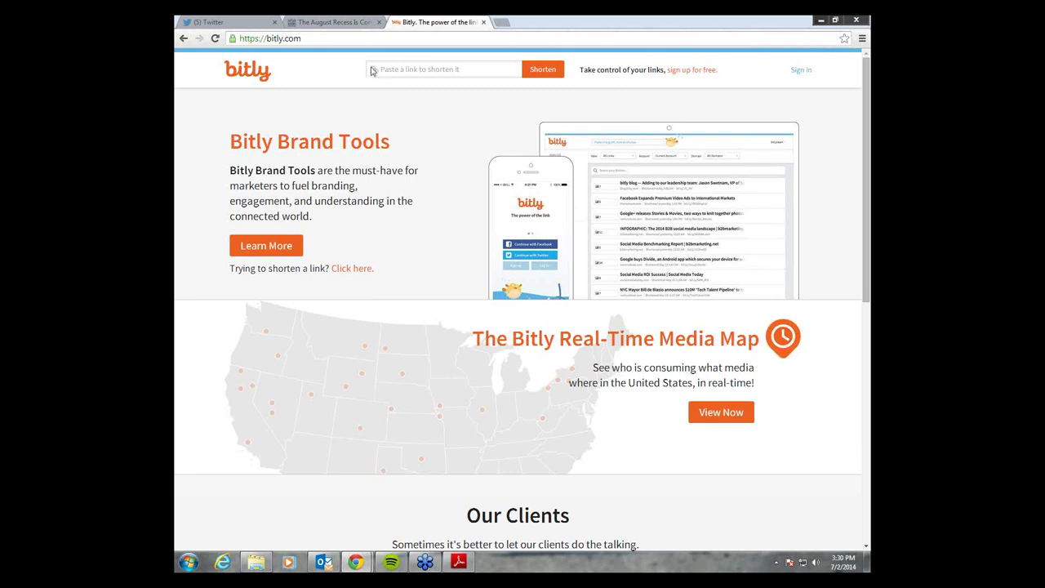
Paste the article address into Bitly, shorten it to bit.ly/1sY8sAM, and copy the Bitlink.
right_click(413, 70)
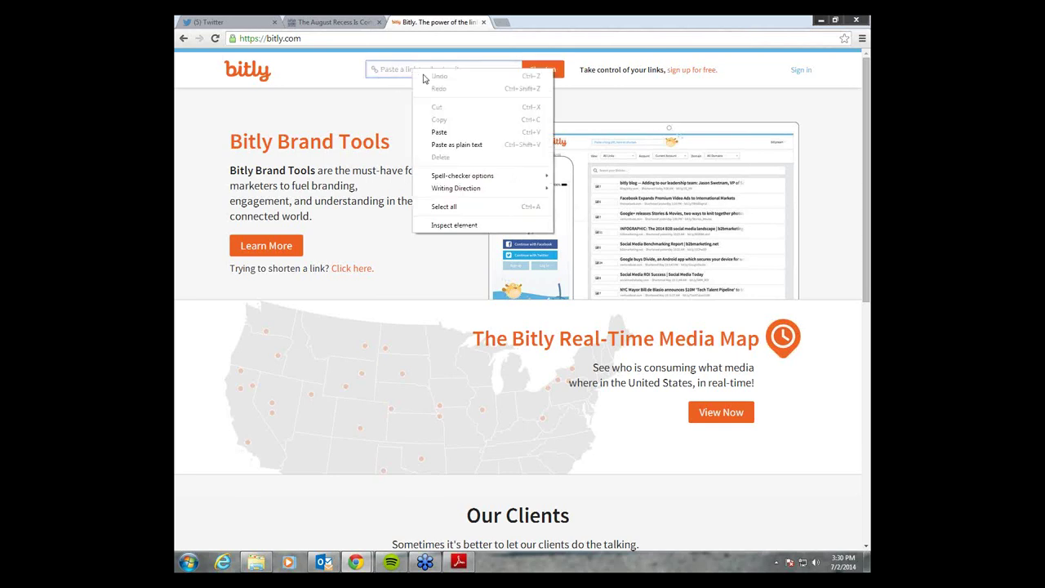
click(442, 133)
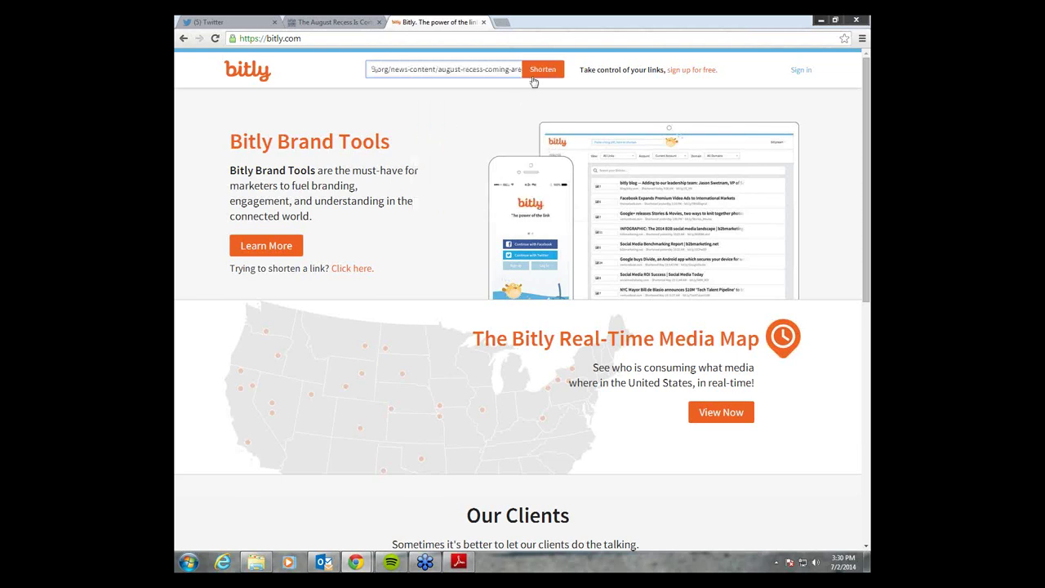
click(542, 72)
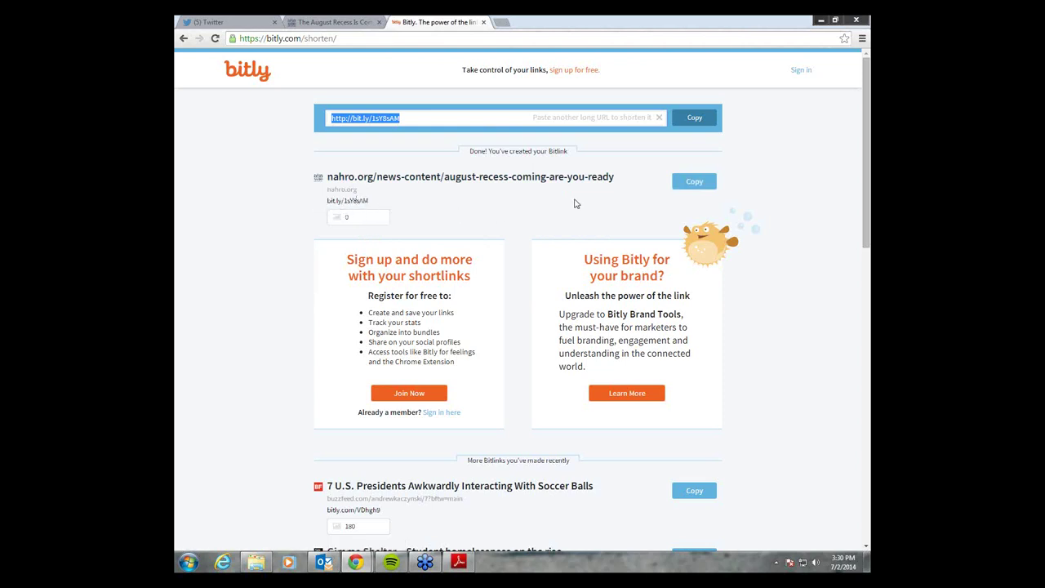
click(690, 186)
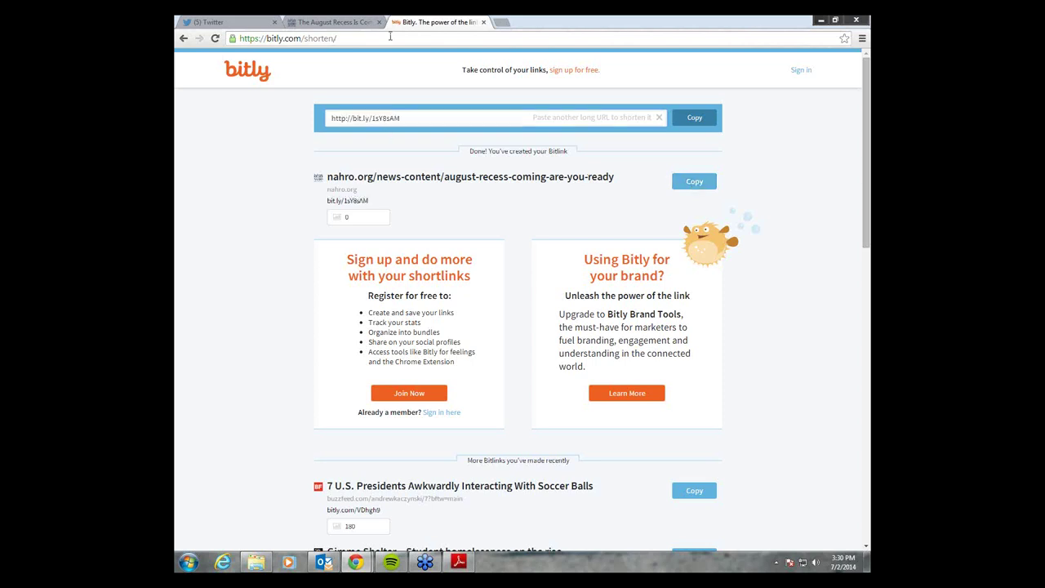
click(228, 22)
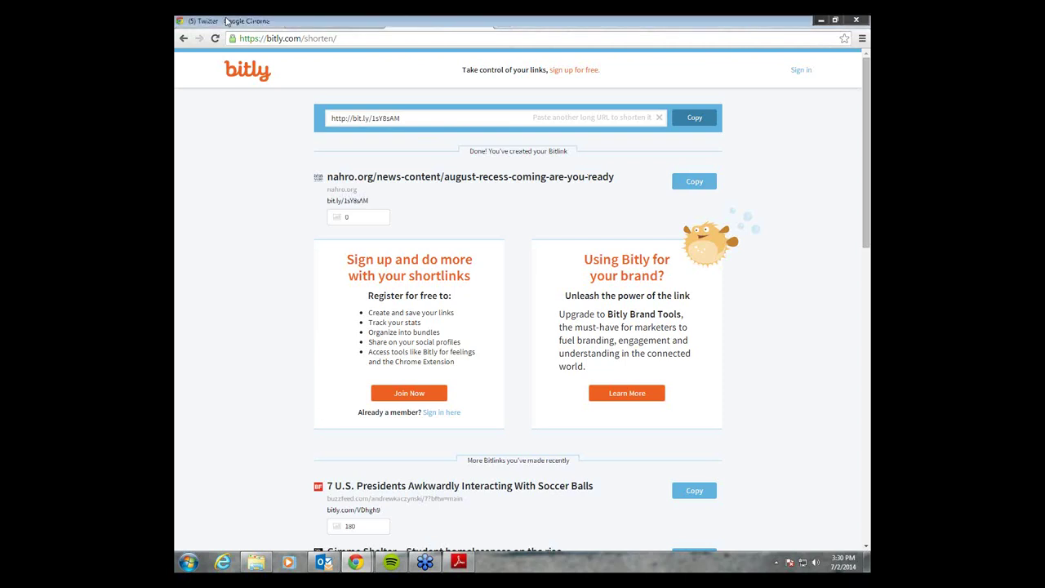
Paste the bit.ly short link into a new tweet, then delete it.
click(253, 202)
right_click(253, 203)
click(280, 265)
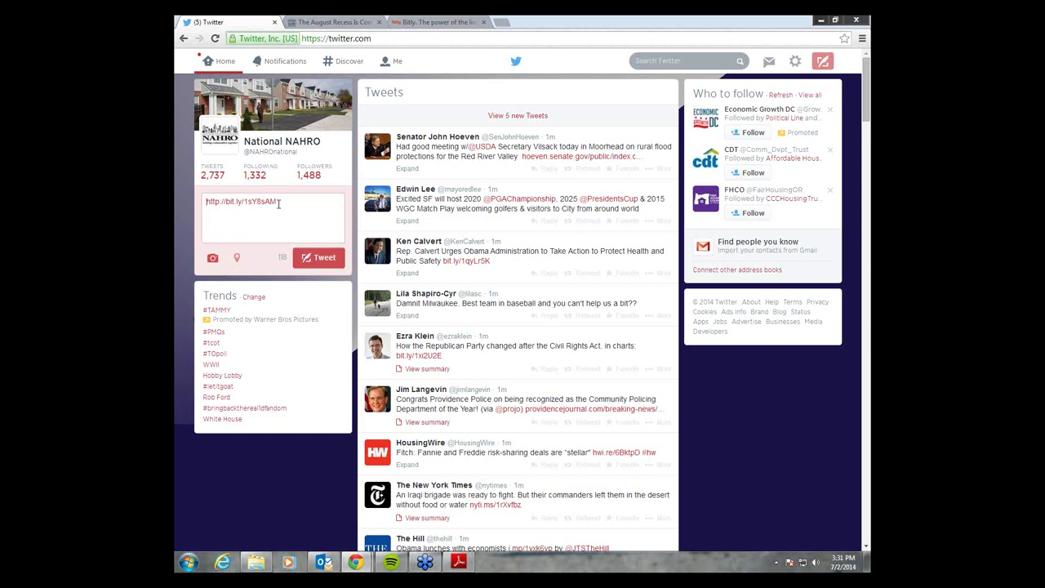
drag(279, 204, 206, 207)
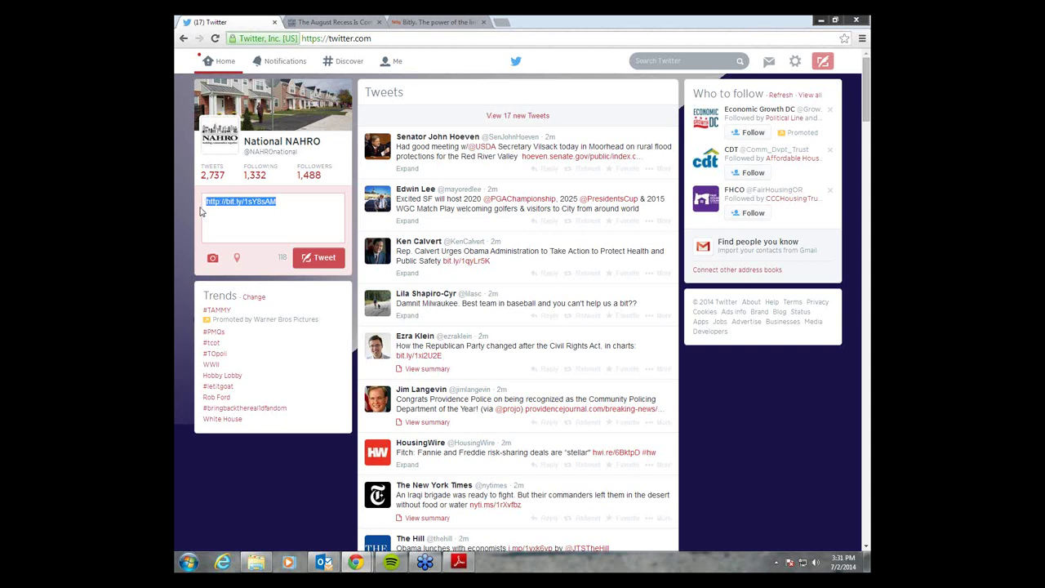
key(BackSpace)
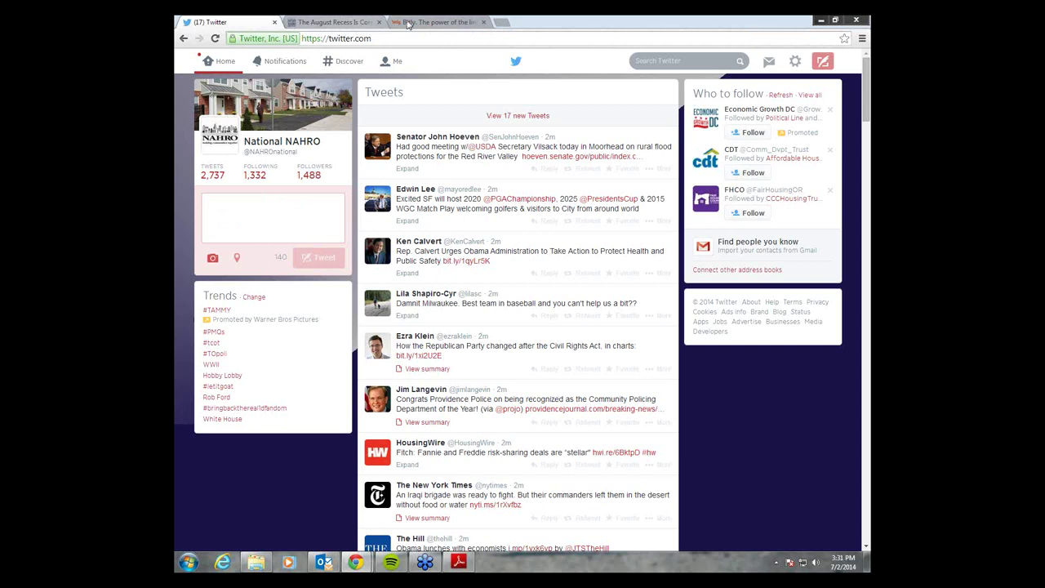
Glance at the Bitly and NAHRO article tabs, then come back to the Twitter feed.
click(449, 23)
click(351, 23)
click(222, 21)
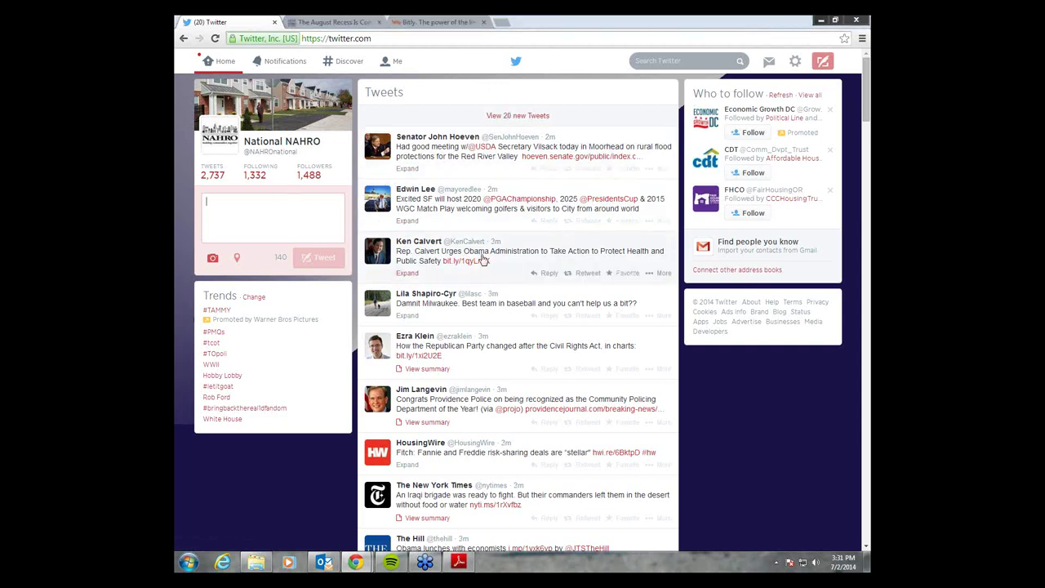
Write 'Snapshot of Webinar in progress #NAHROdoesTwitter' and attach the 'photo for twitter' image.
text(Snapsnot of)
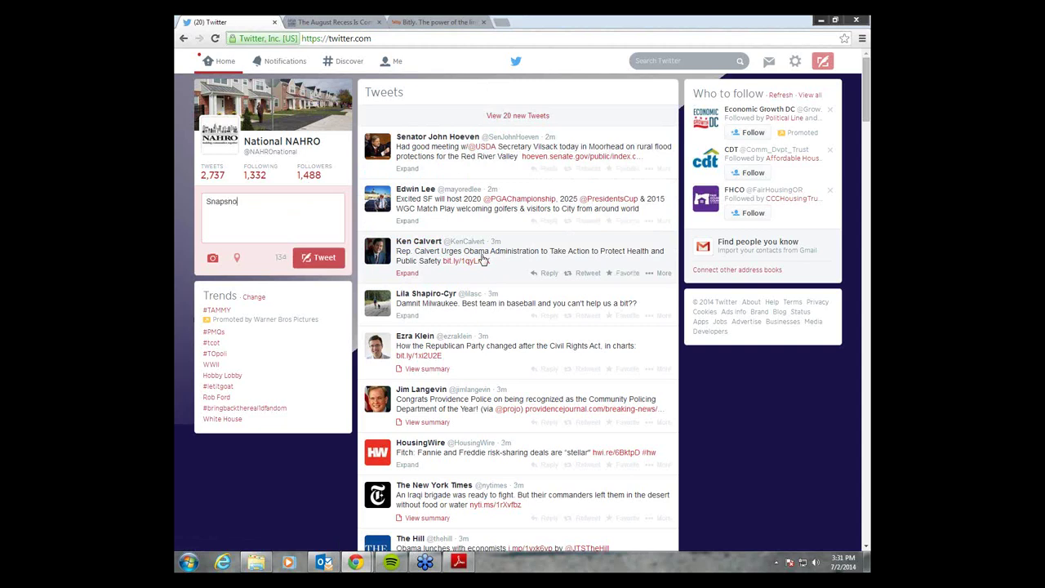
text( Webinar in )
text(progress)
text( #)
text(NAHRO)
text(doesTwi)
text(tter)
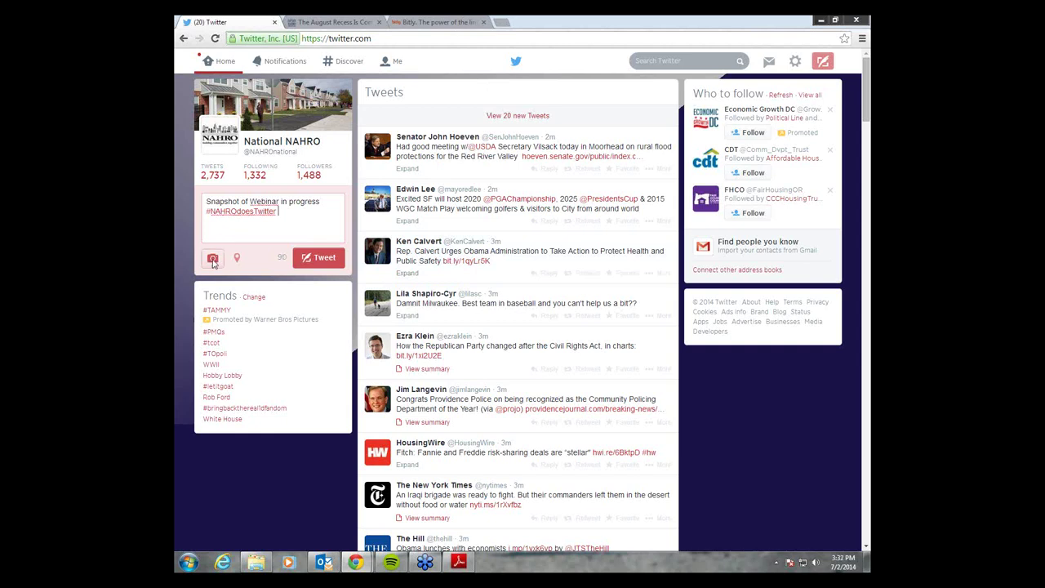
click(212, 259)
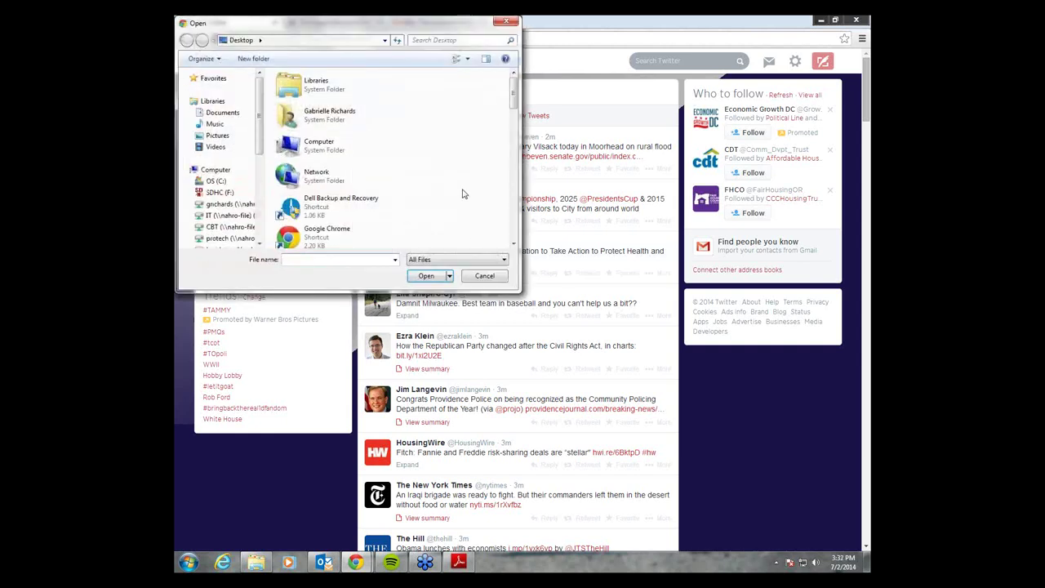
drag(510, 92, 503, 192)
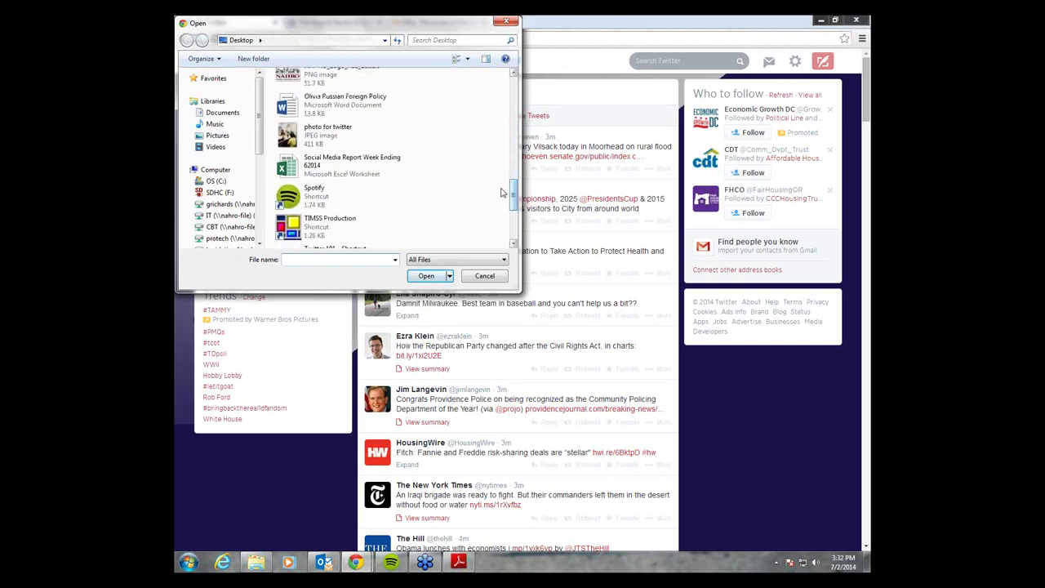
click(343, 137)
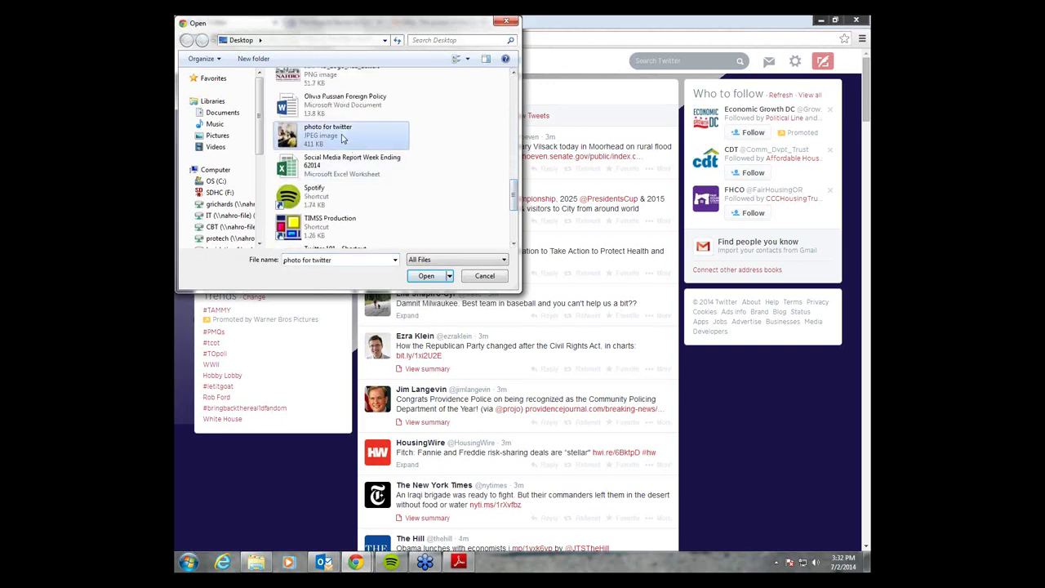
click(432, 280)
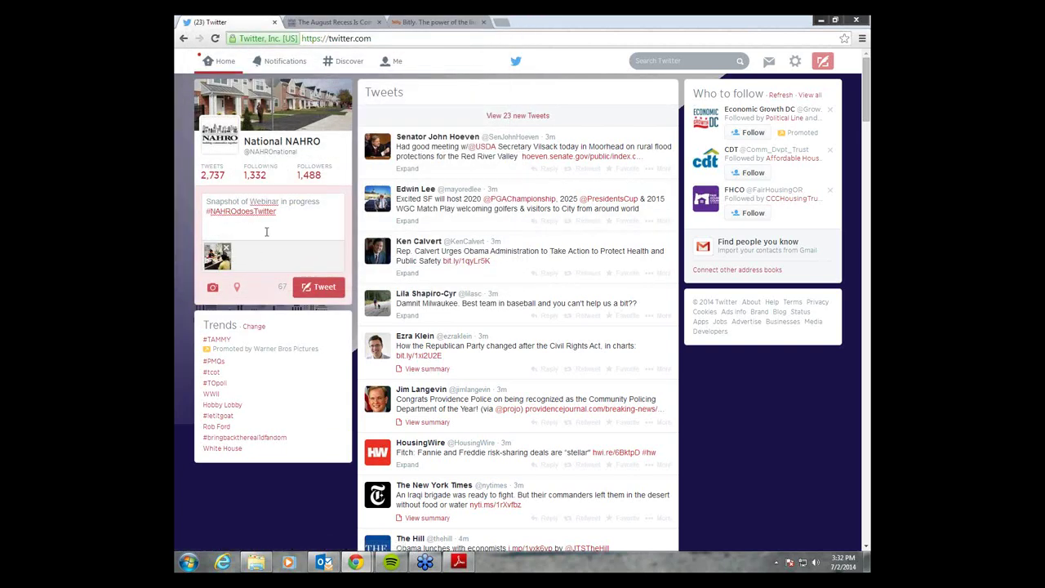
Change 'Webinar' to lowercase 'webinar' in the photo tweet and post it.
triple_click(293, 220)
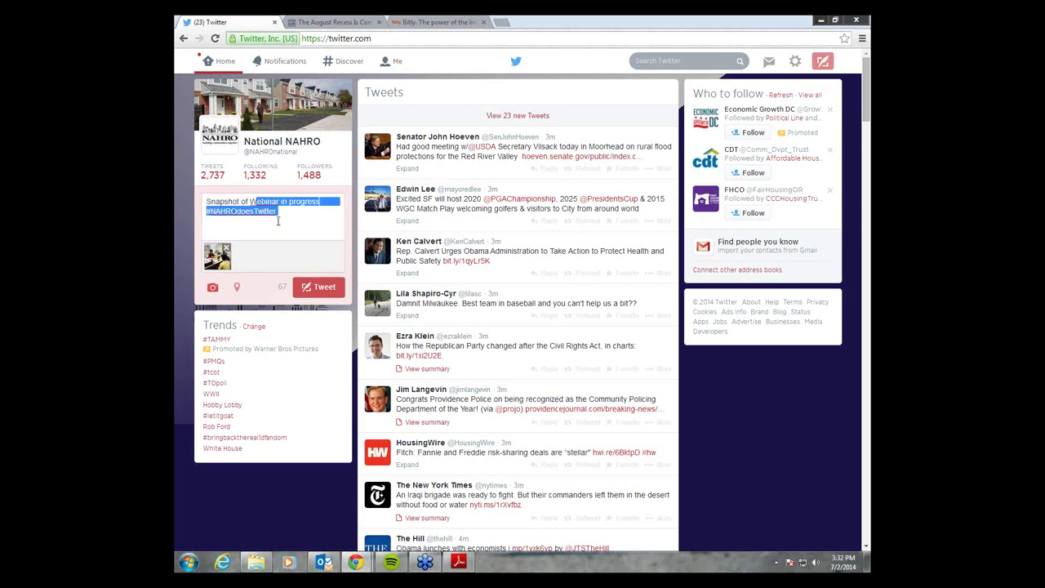
click(280, 221)
key(BackSpace)
text(w)
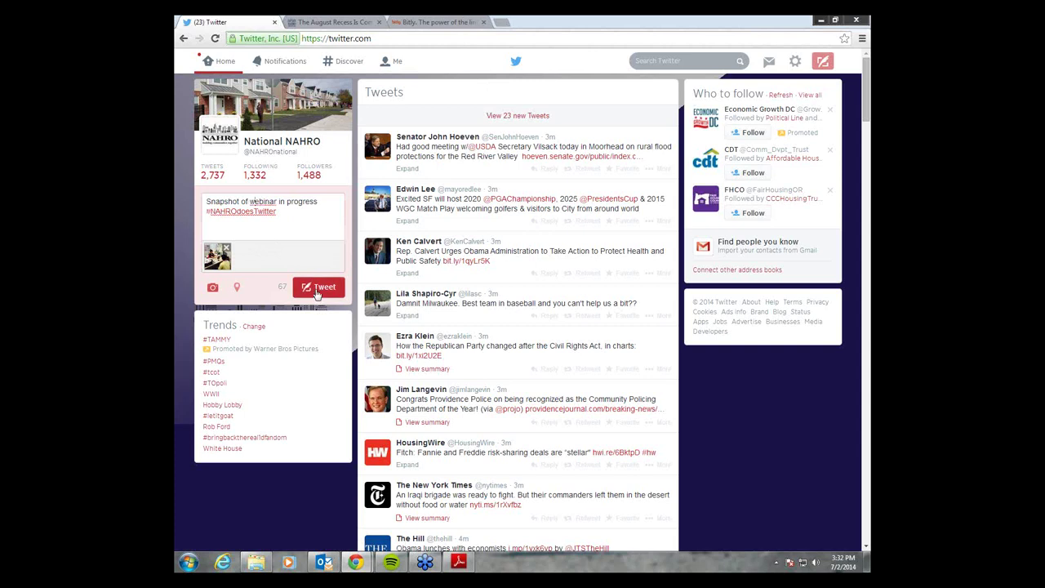
click(318, 289)
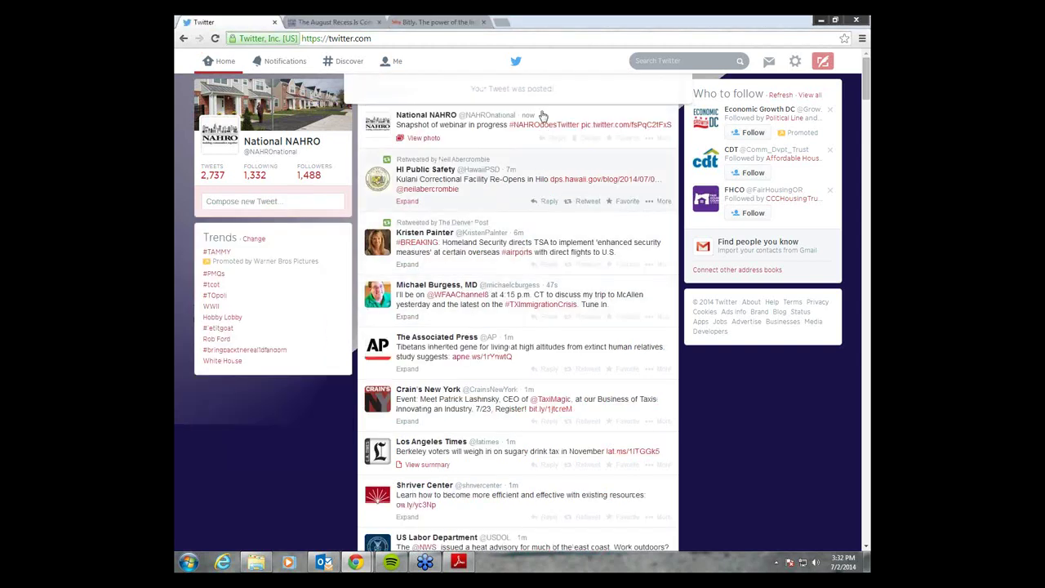
Expand the posted tweet and scroll through its webinar snapshot photo.
click(479, 142)
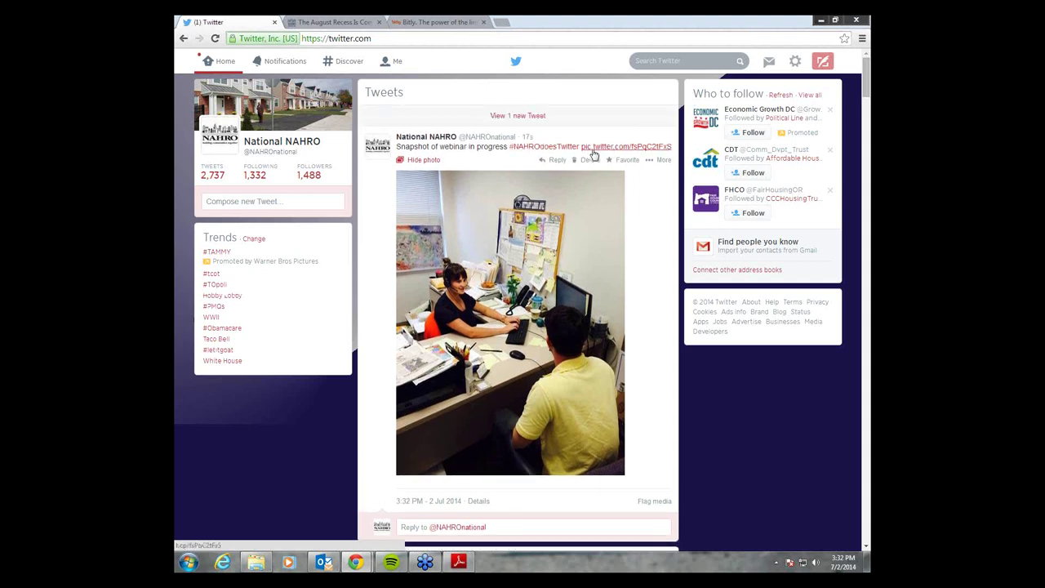
scroll(457, 408, down, 1)
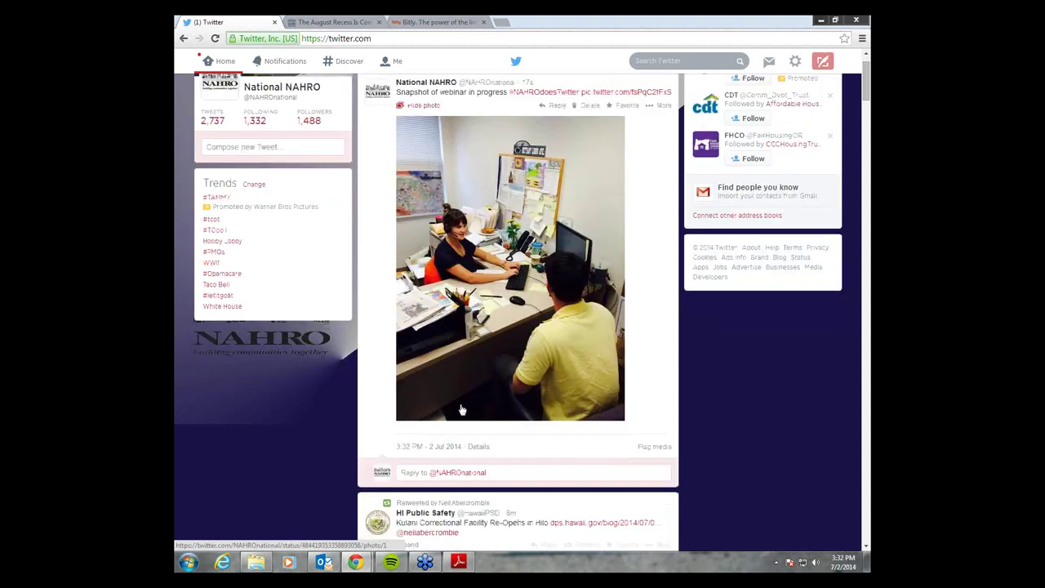
scroll(461, 406, up, 1)
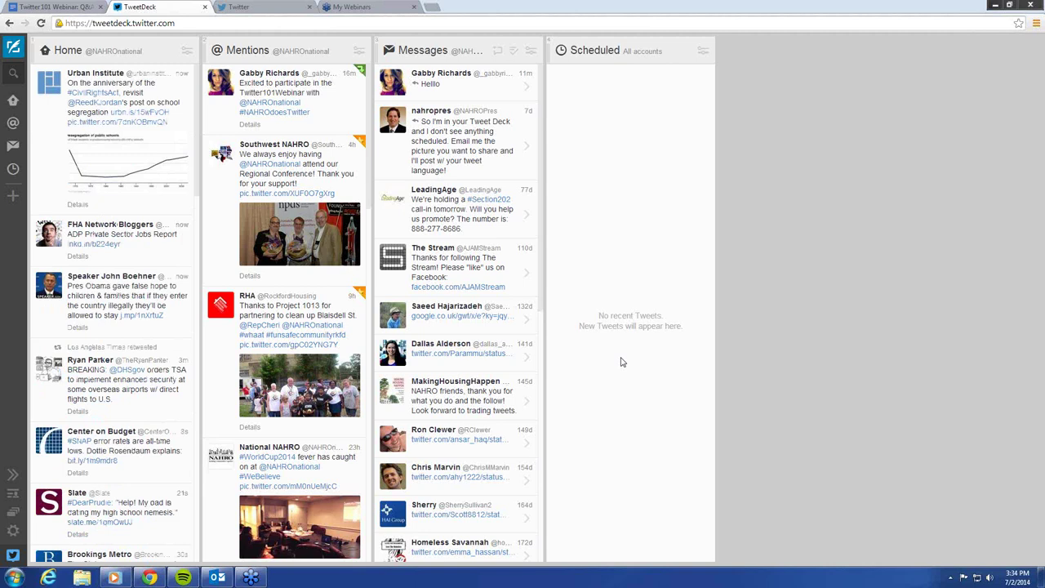
Draft a tweet mentioning the presenter's handle: 'Thanks for presenting during today's webinar #NAHRODoesTwitter, #HousingMatters'.
click(13, 46)
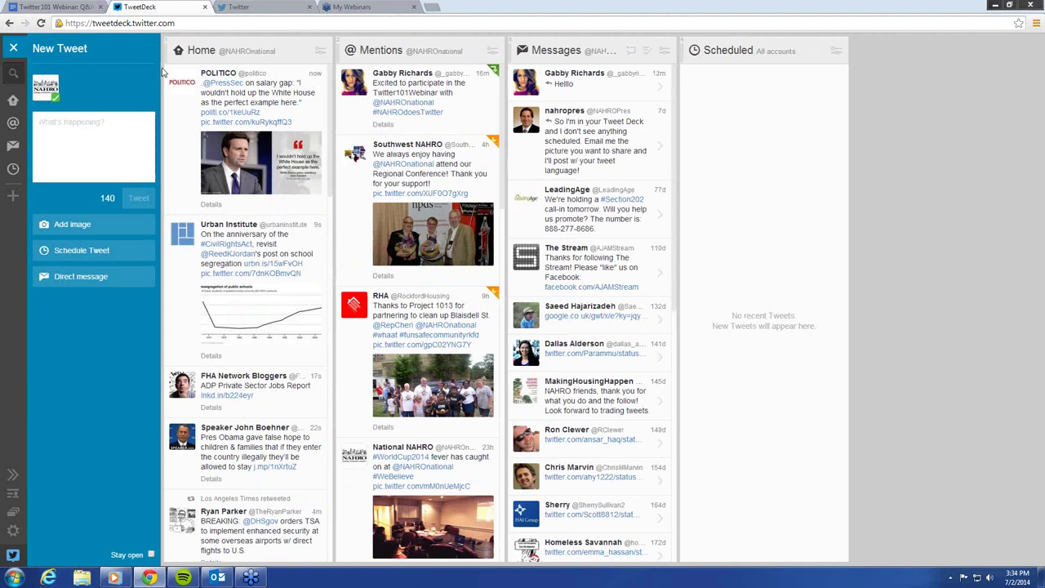
text(@_gabb)
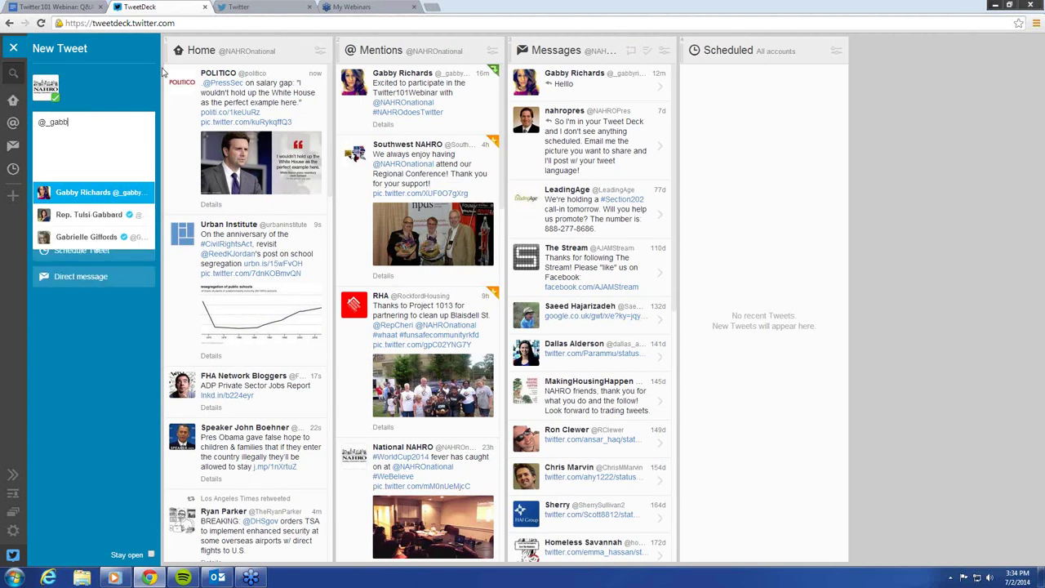
click(95, 194)
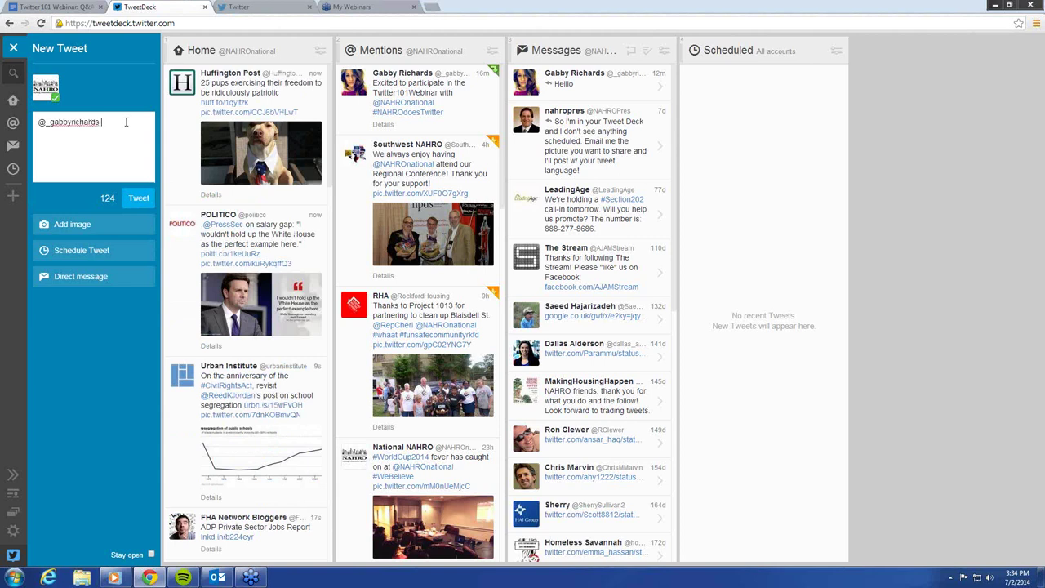
text(Thanks for presenting )
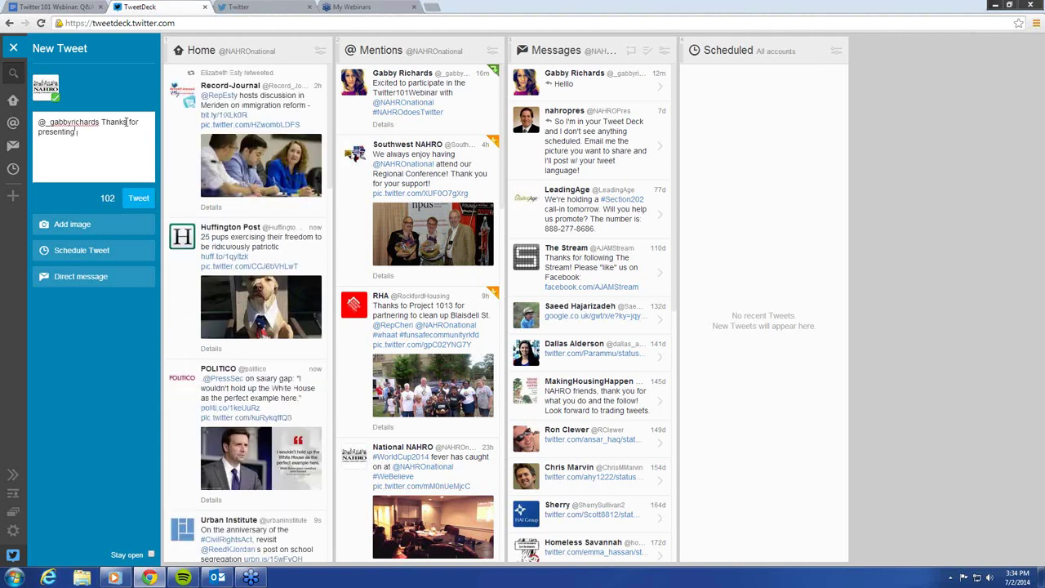
text(during today's webinar #)
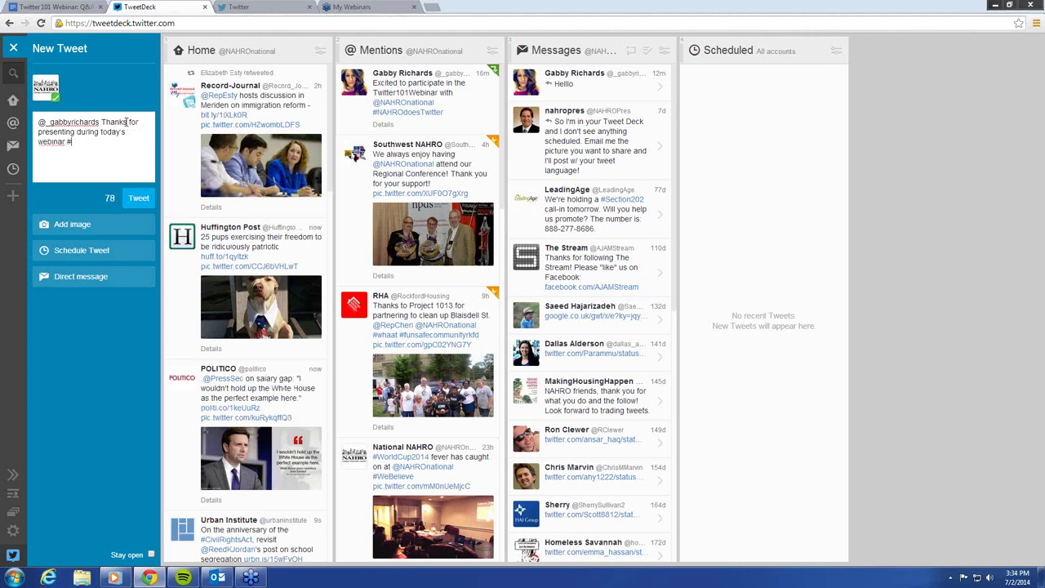
text(NAHRODoesTwitter)
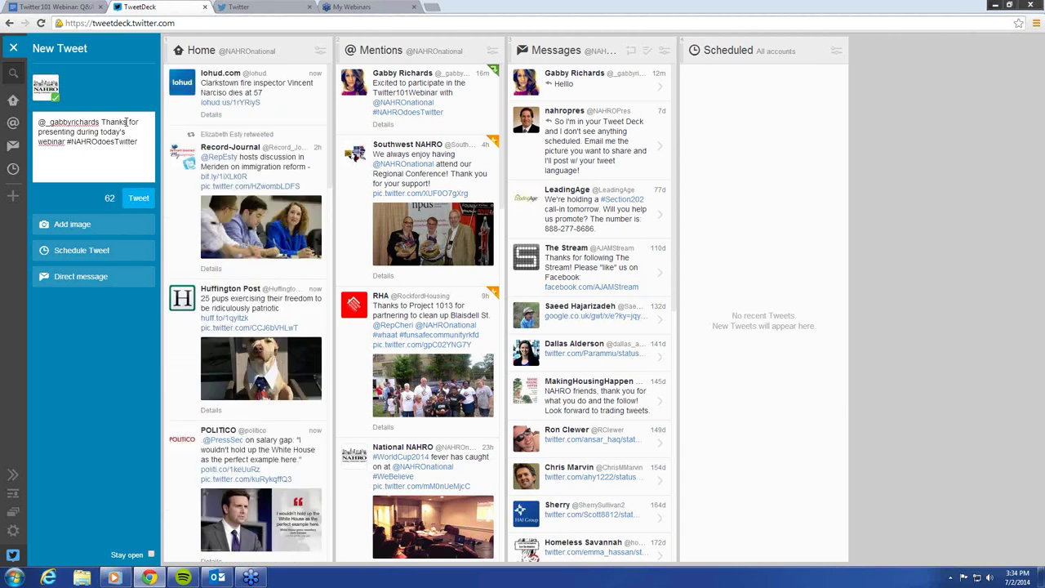
text(, #HousingMatters)
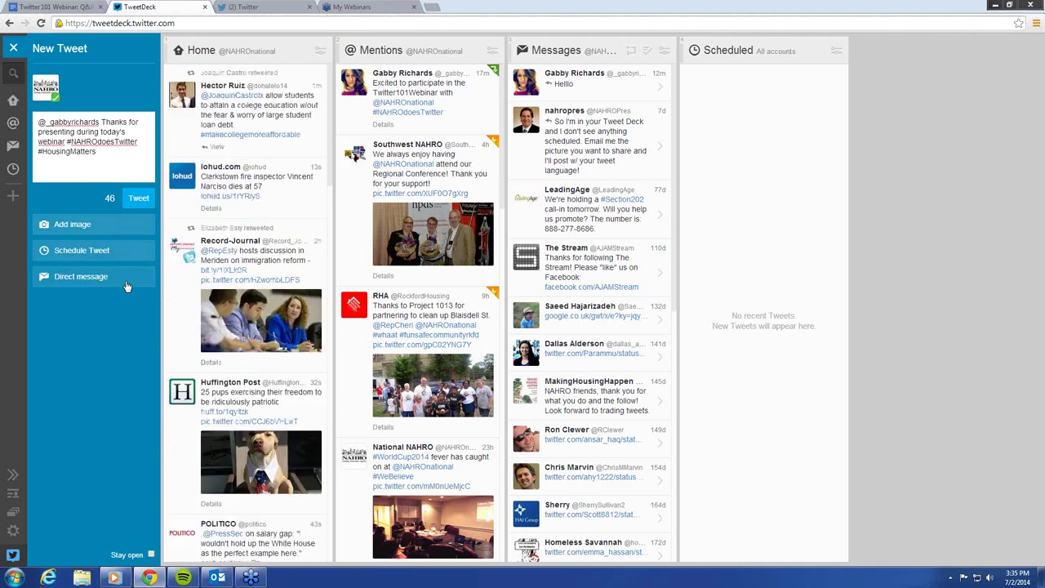
Schedule the thank-you tweet for 3:36 PM.
click(112, 252)
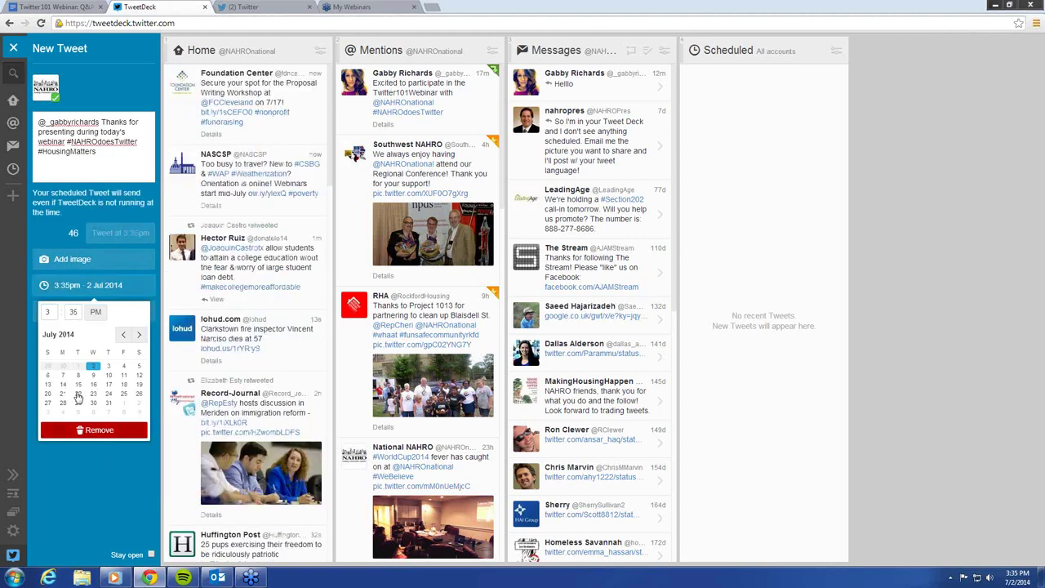
click(50, 311)
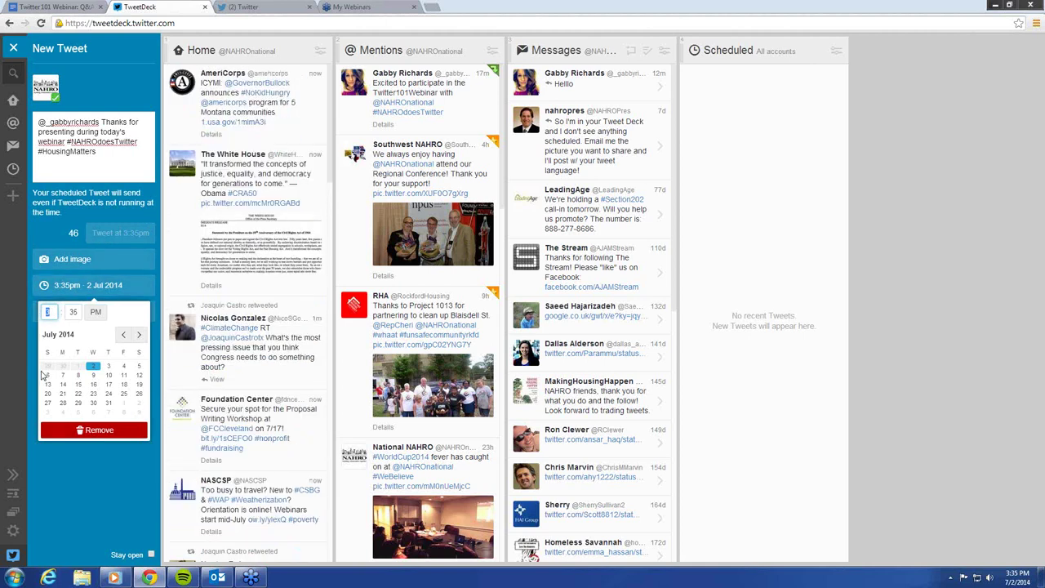
click(65, 311)
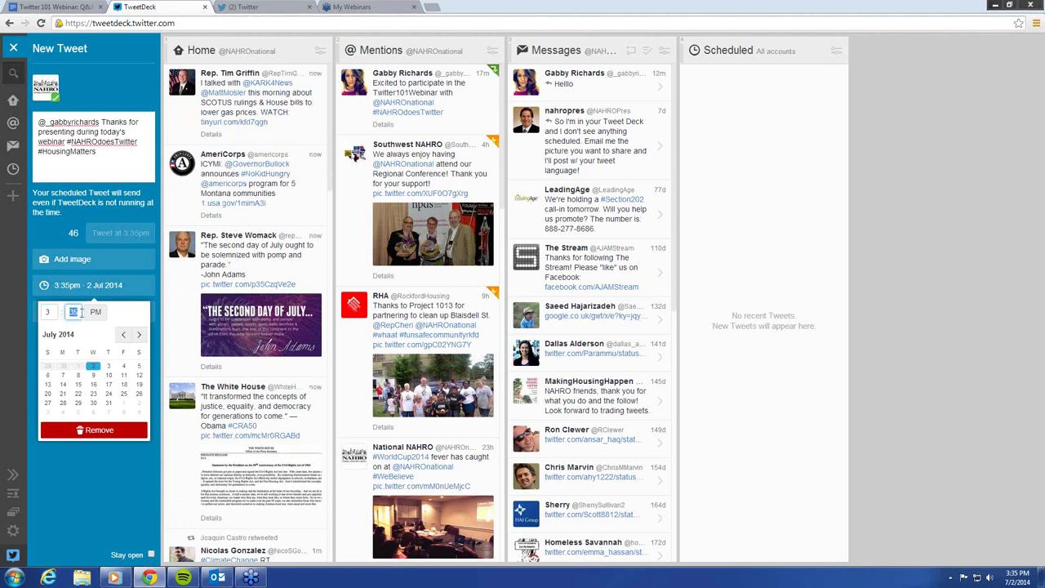
text(3)
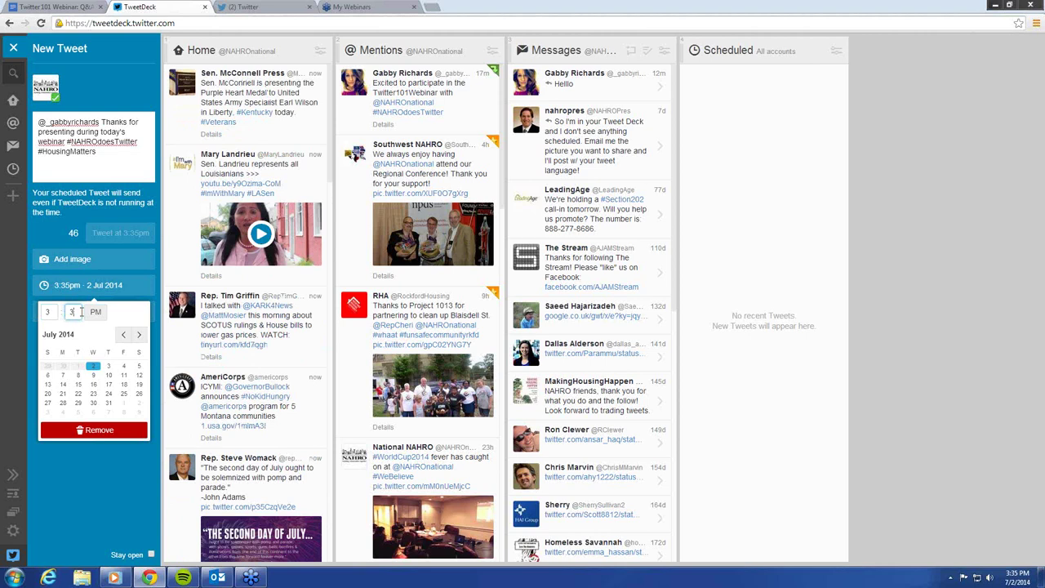
text(6)
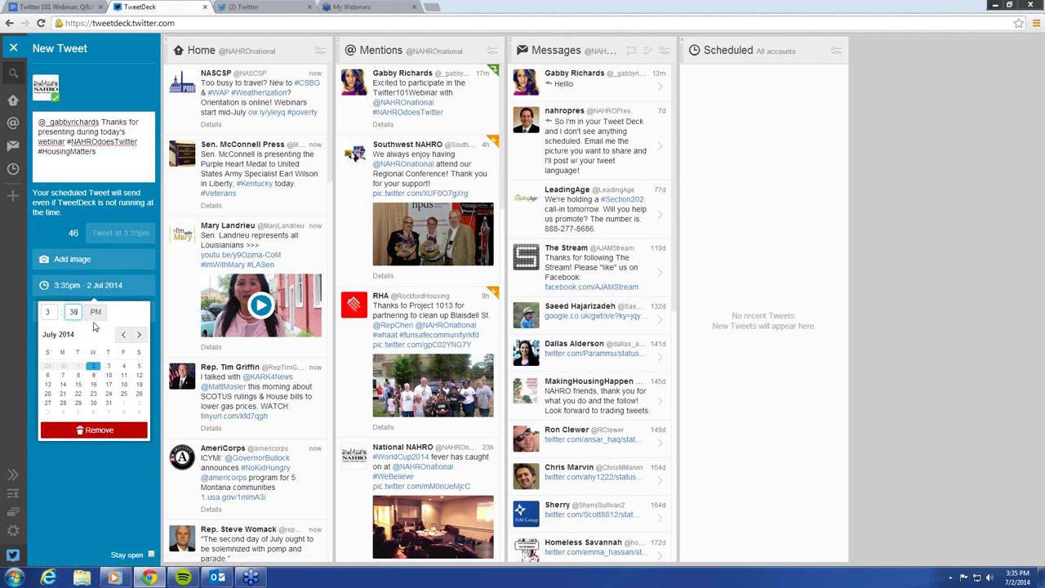
click(95, 316)
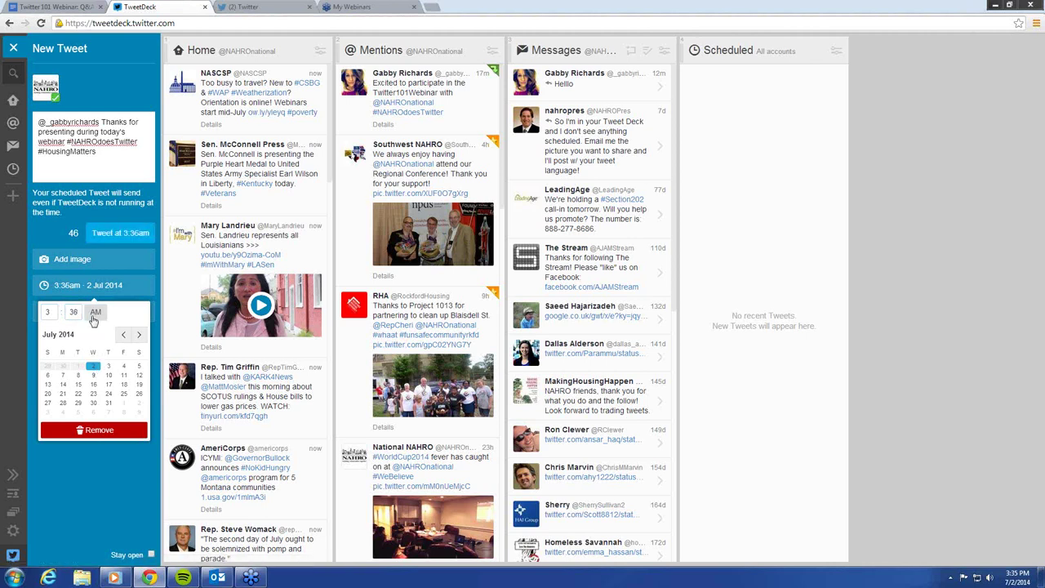
click(95, 316)
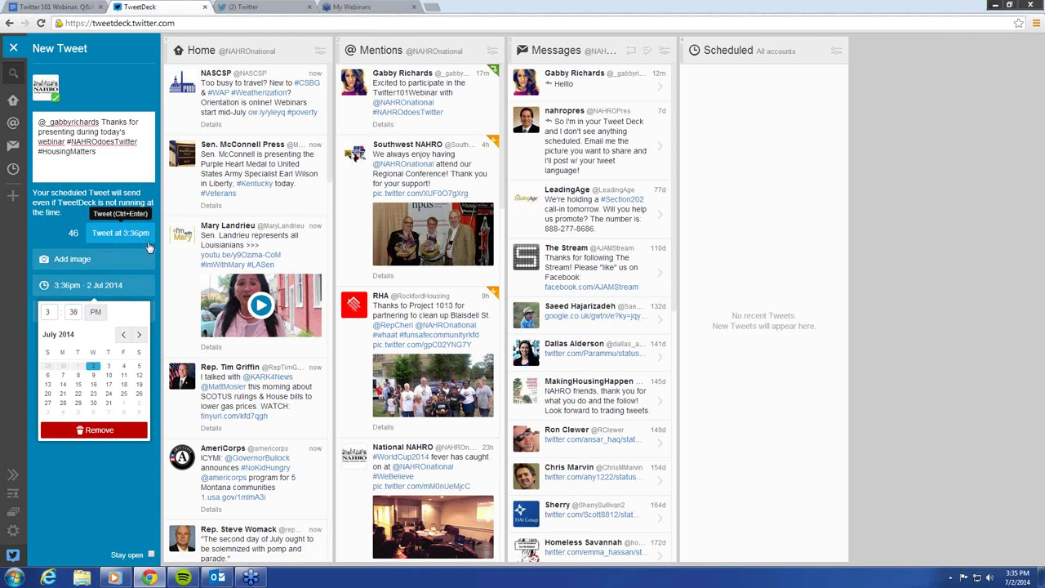
click(148, 237)
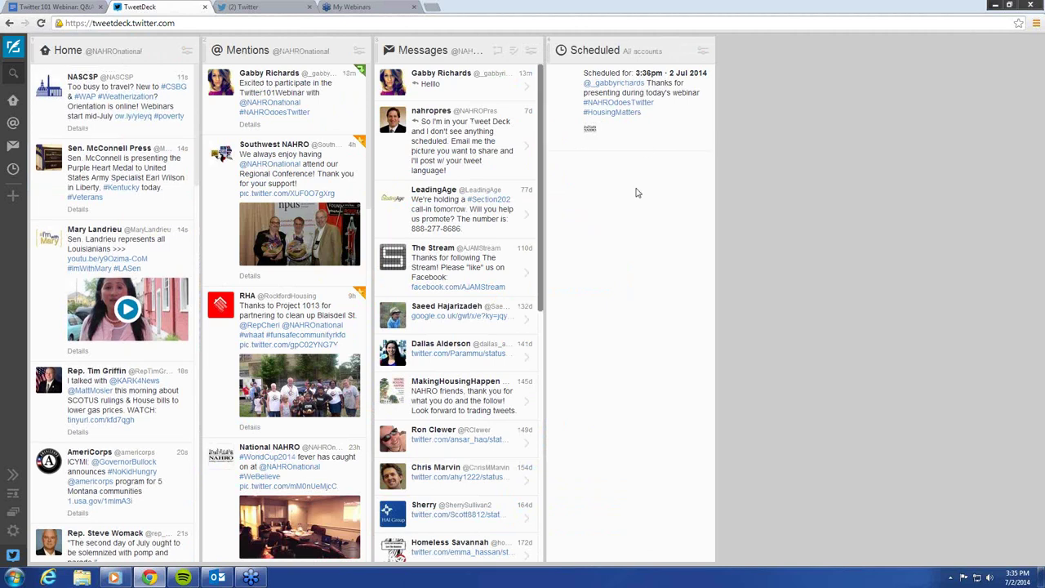
Wait for the scheduled thank-you tweet to publish at 3:36pm.
mouse_move(699, 155)
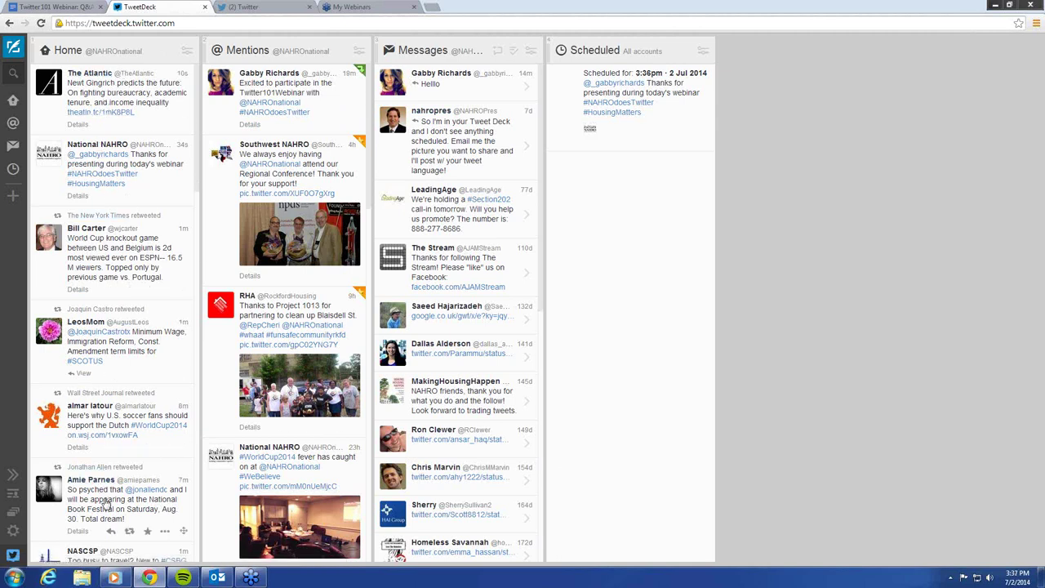
click(245, 6)
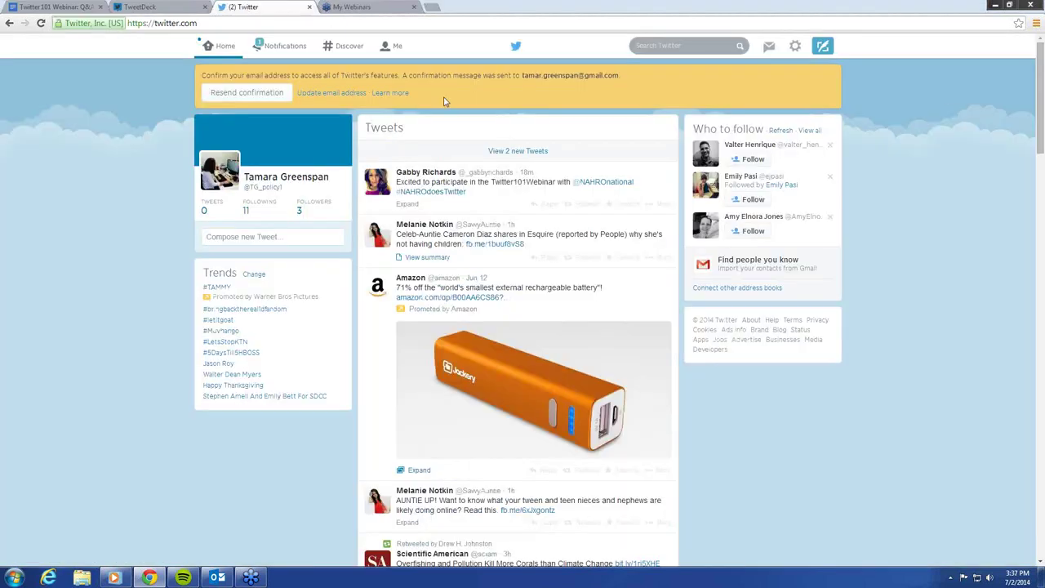
scroll(525, 254, down, 2)
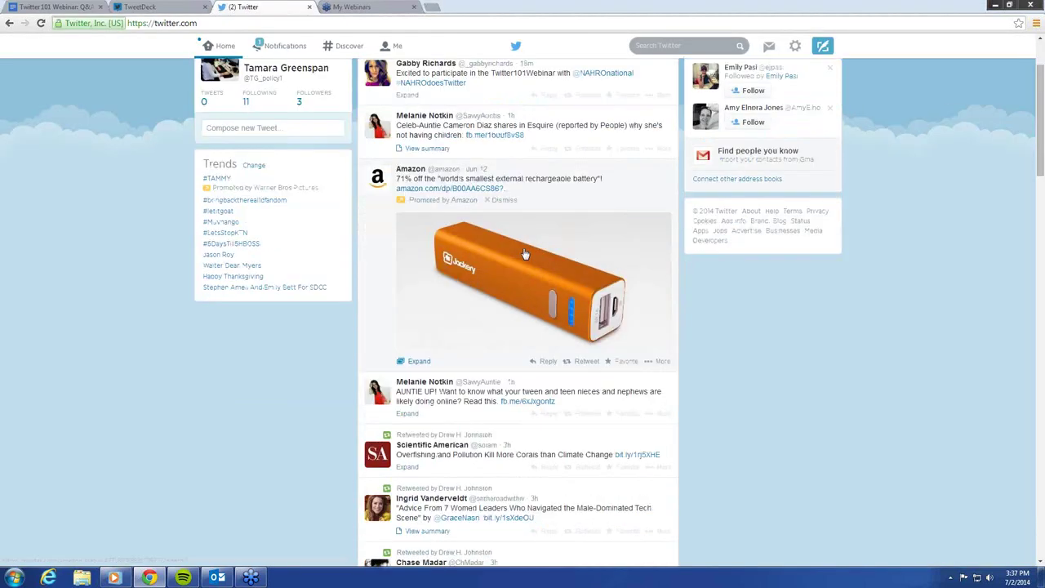
scroll(517, 307, down, 1)
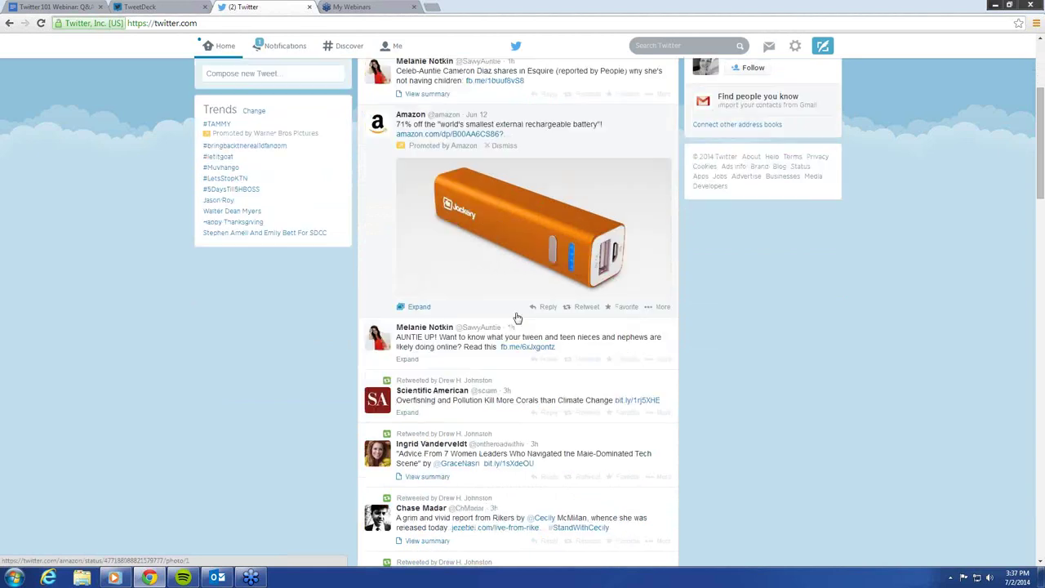
scroll(517, 317, down, 4)
scroll(518, 334, up, 7)
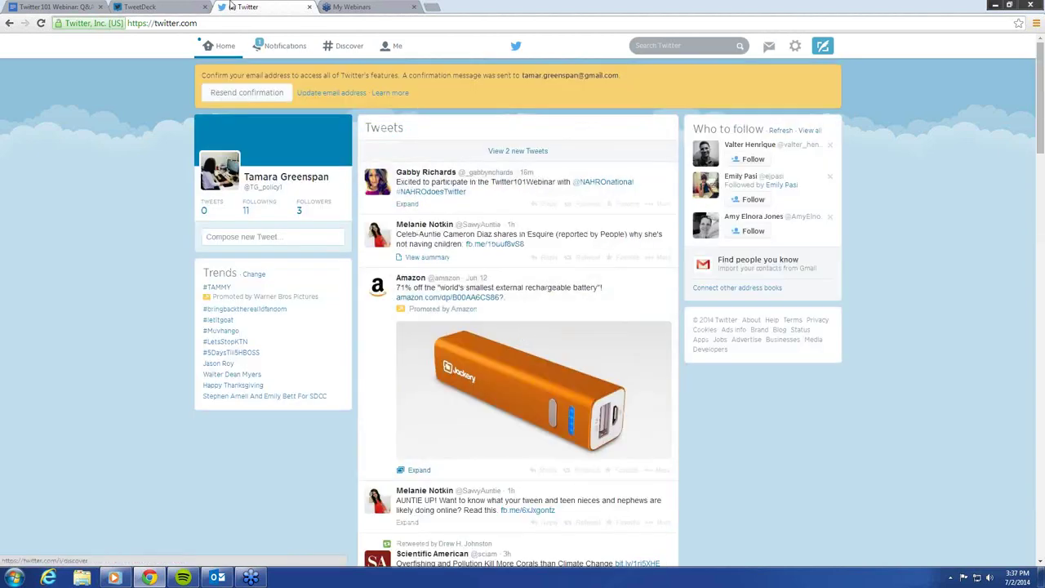
click(163, 6)
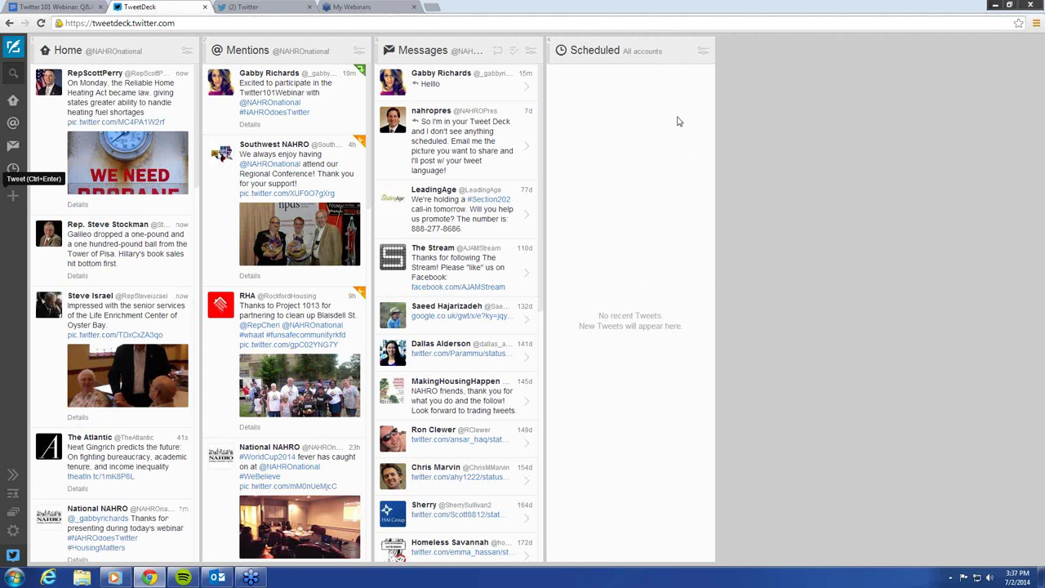
Bring up the TweetDeck New Tweet composer, then open a new browser tab.
click(14, 48)
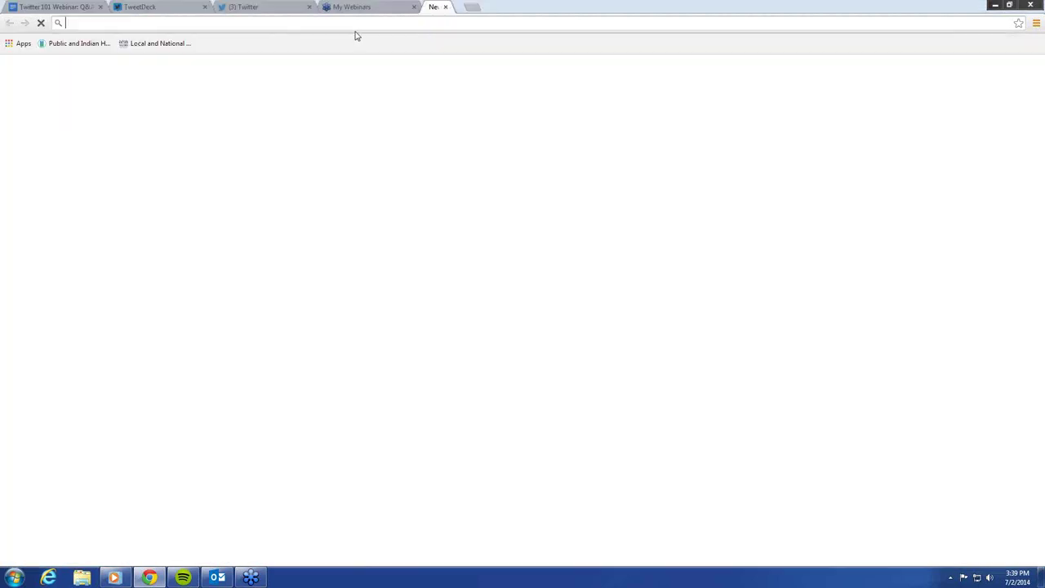
click(433, 7)
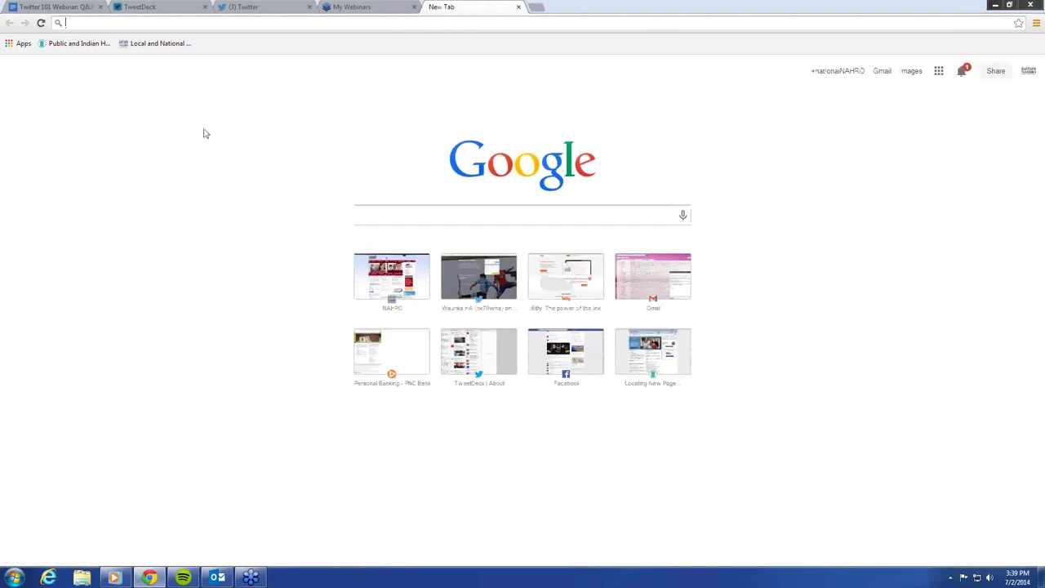
Go to tweetdeck.com and launch the web version with 'Sign in on the web'.
text(tweetdeck)
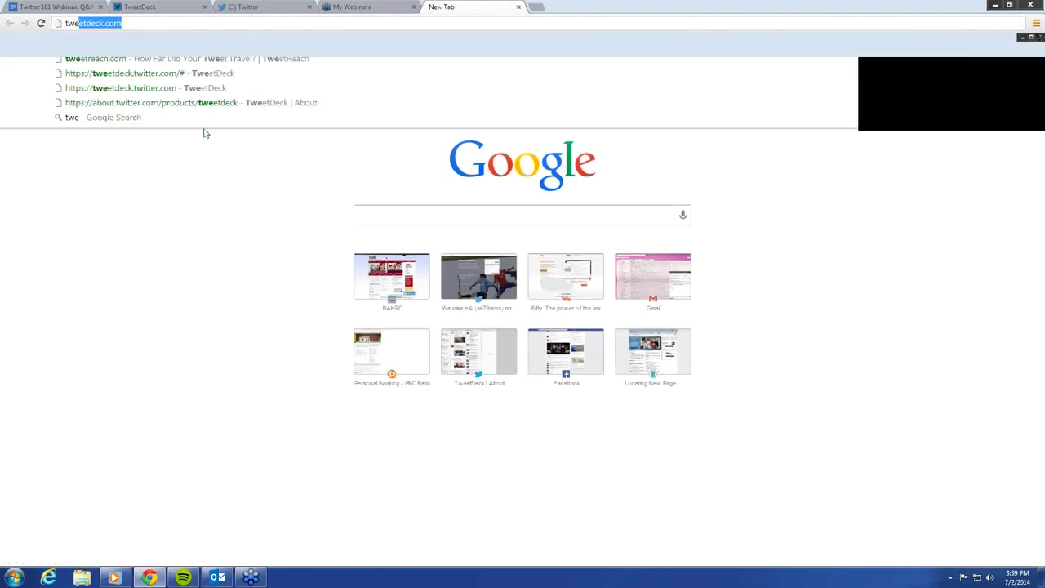
text(.co)
key(Return)
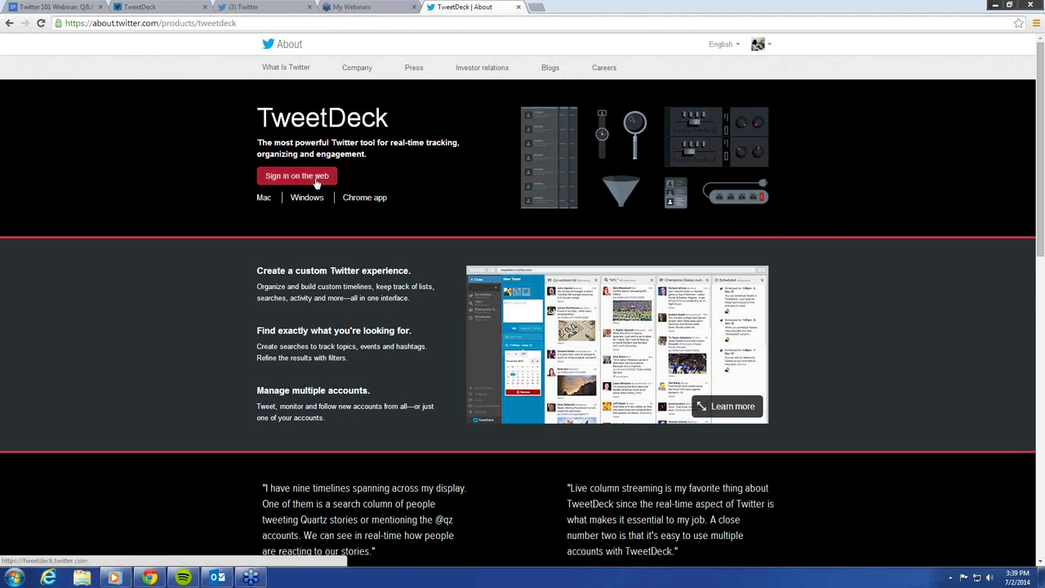
click(316, 181)
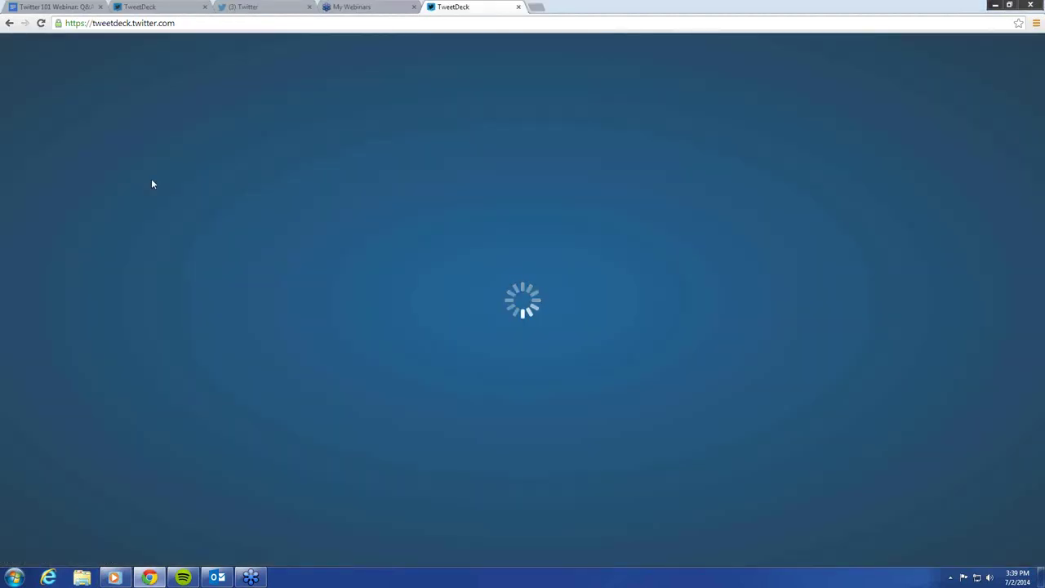
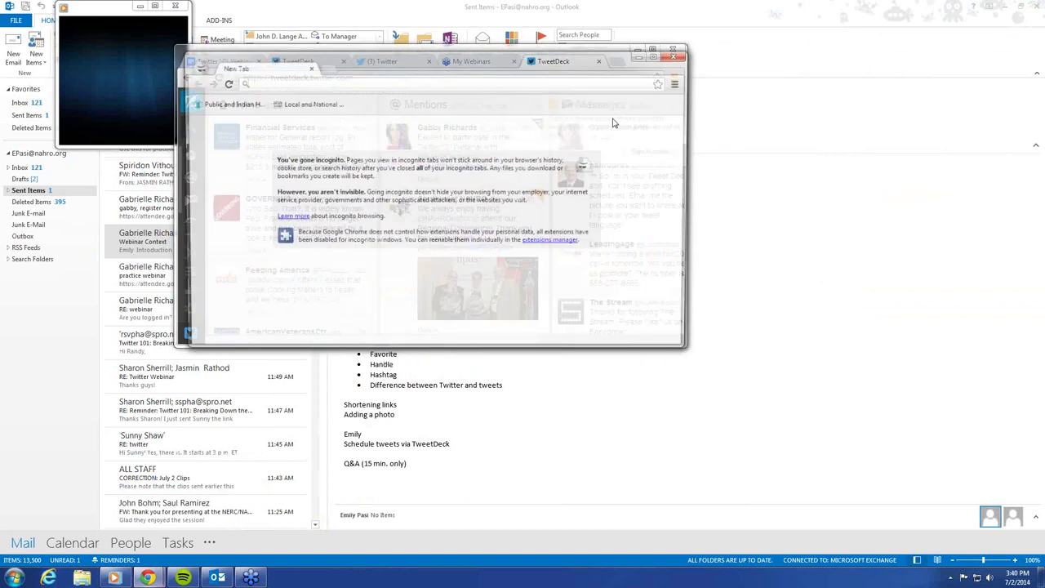
Open TweetDeck's 'Sign in on the web' page in a new incognito window.
click(664, 54)
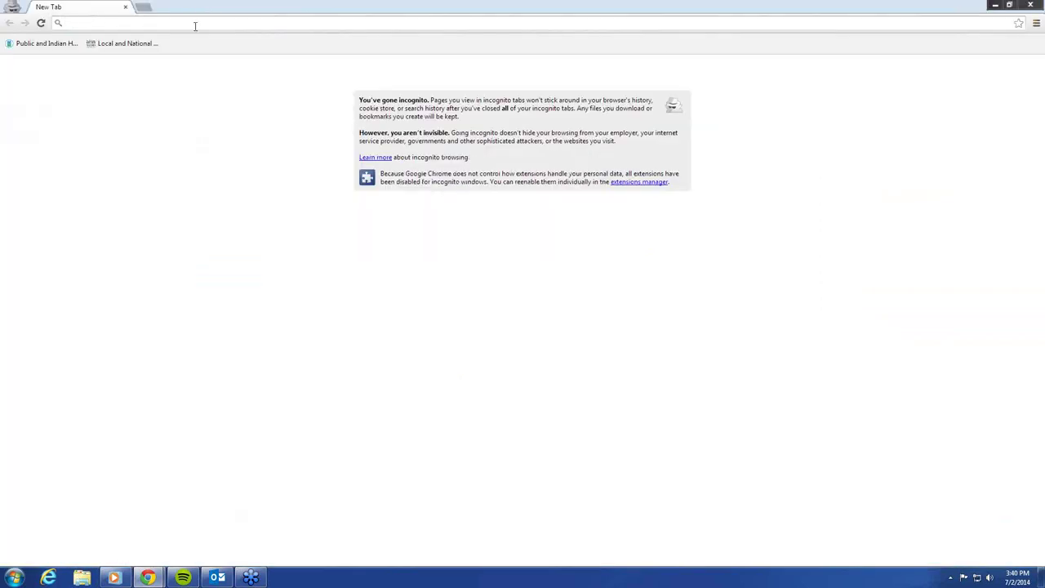
text(tweetdeck.com)
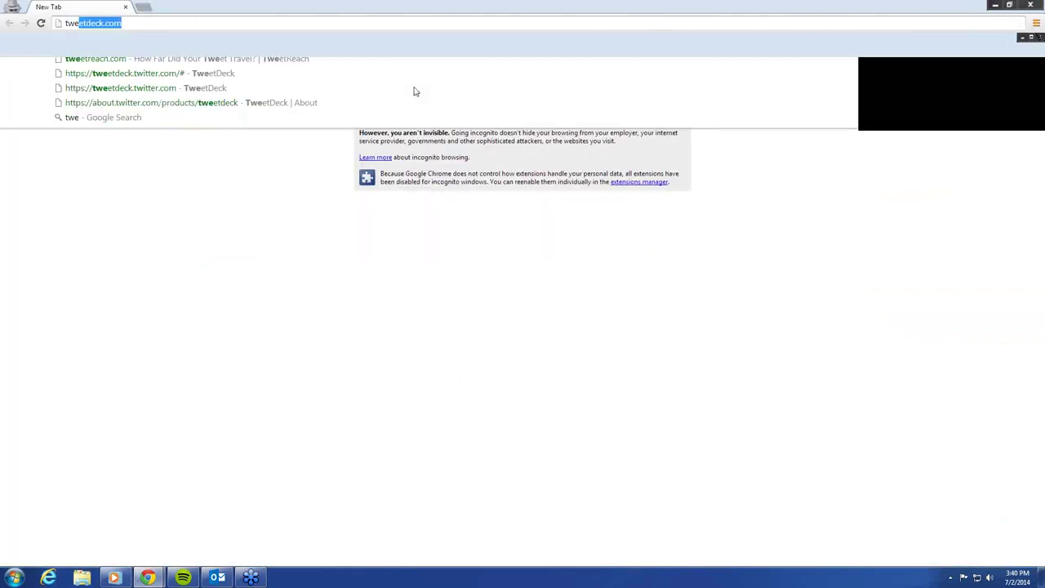
key(Return)
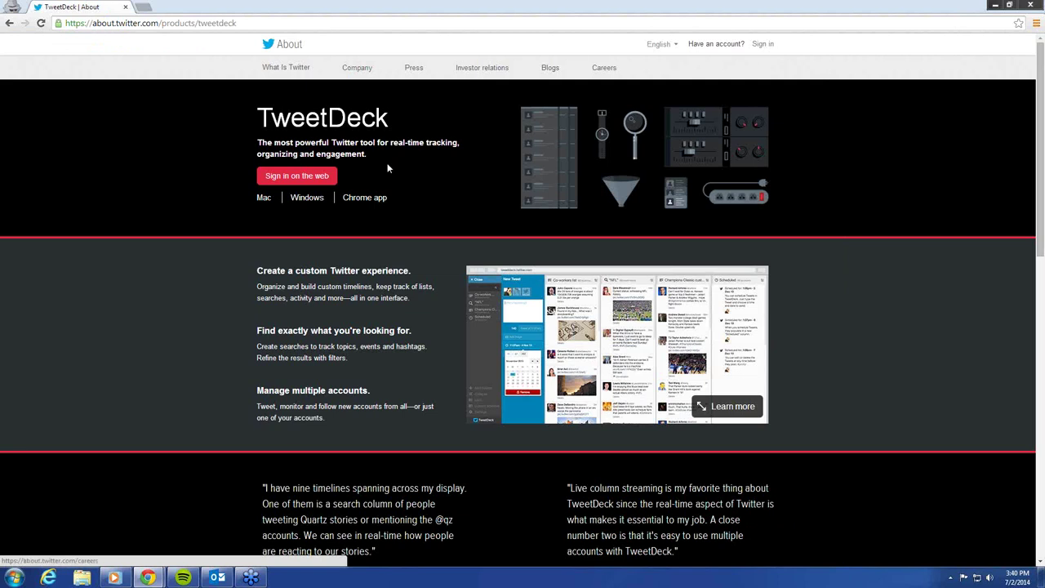
click(304, 184)
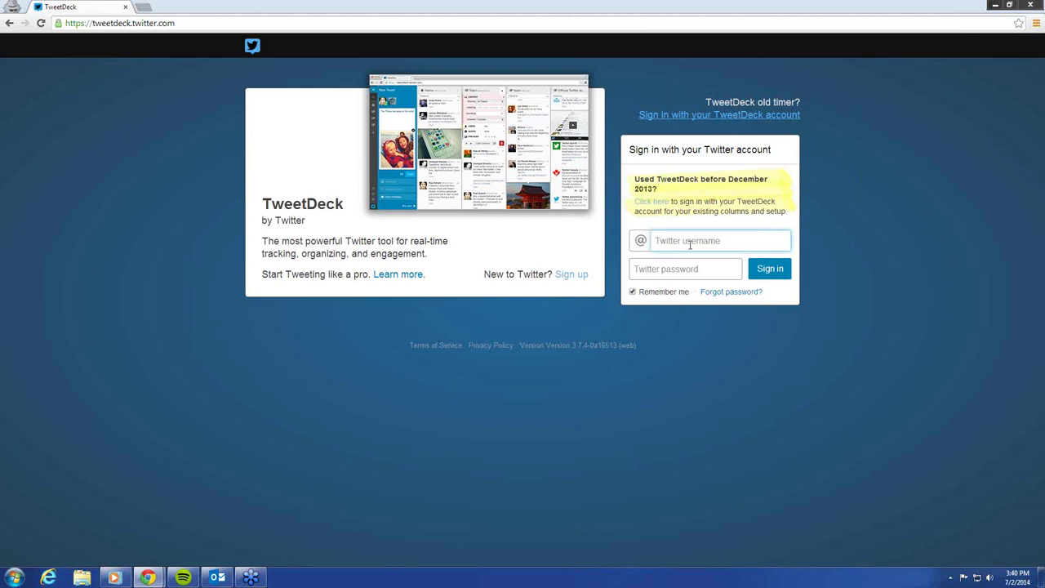
Sign in to TweetDeck with the organisation's username and password, answering 'No, only me'.
click(690, 243)
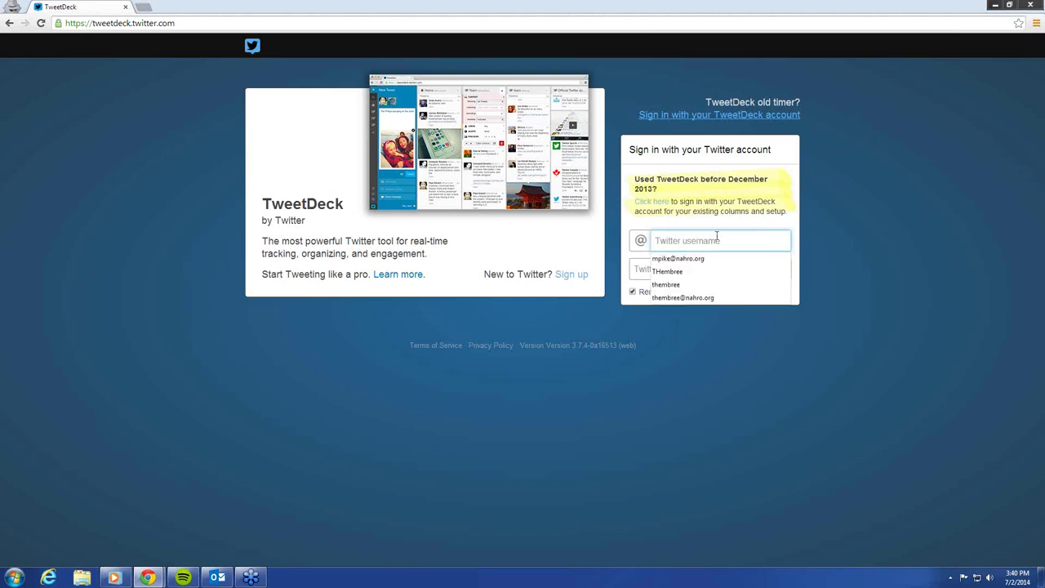
click(847, 235)
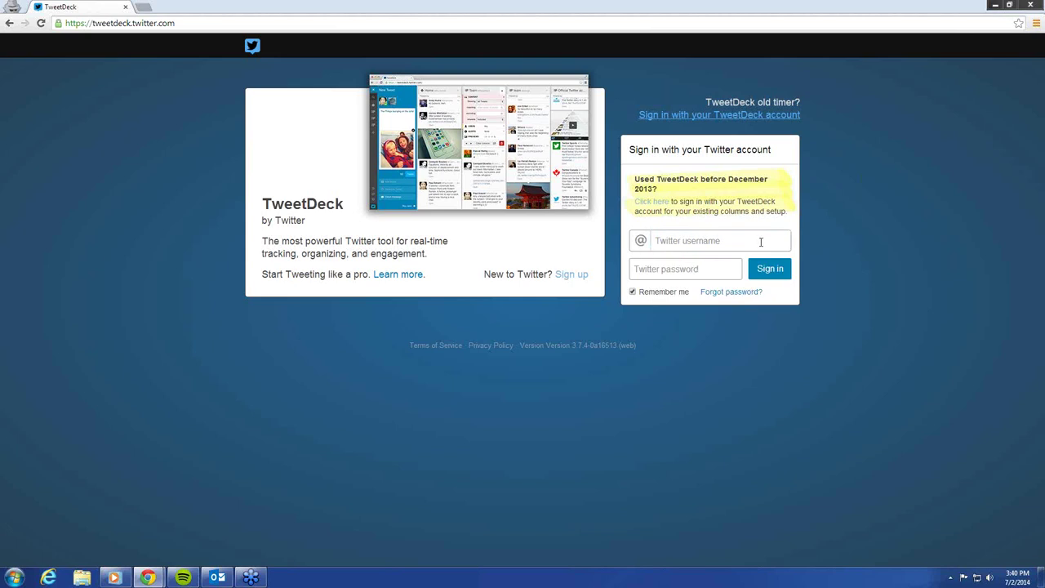
click(761, 241)
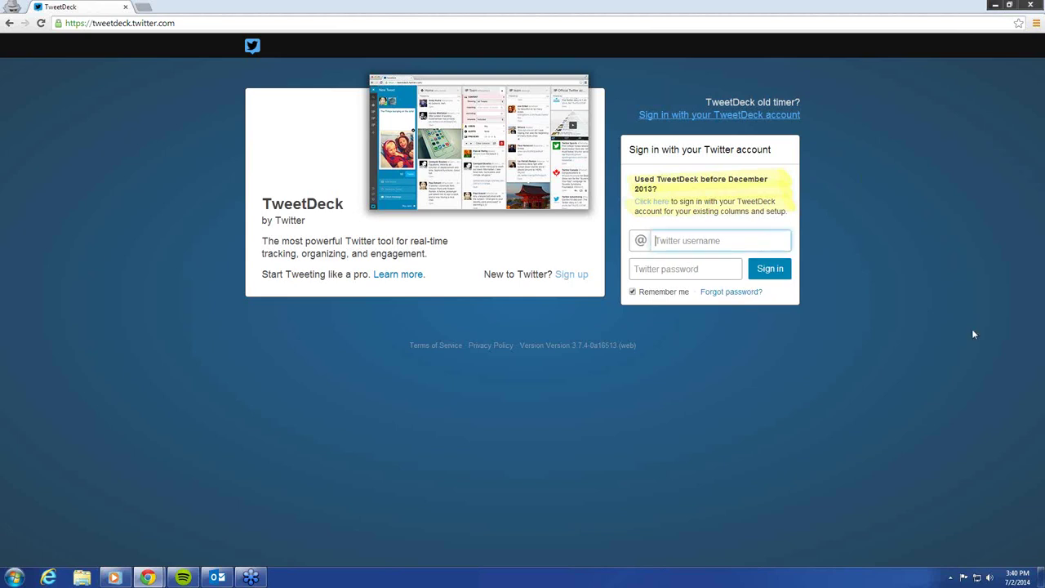
text(@TG_policy1)
click(729, 268)
text(••••••••••••)
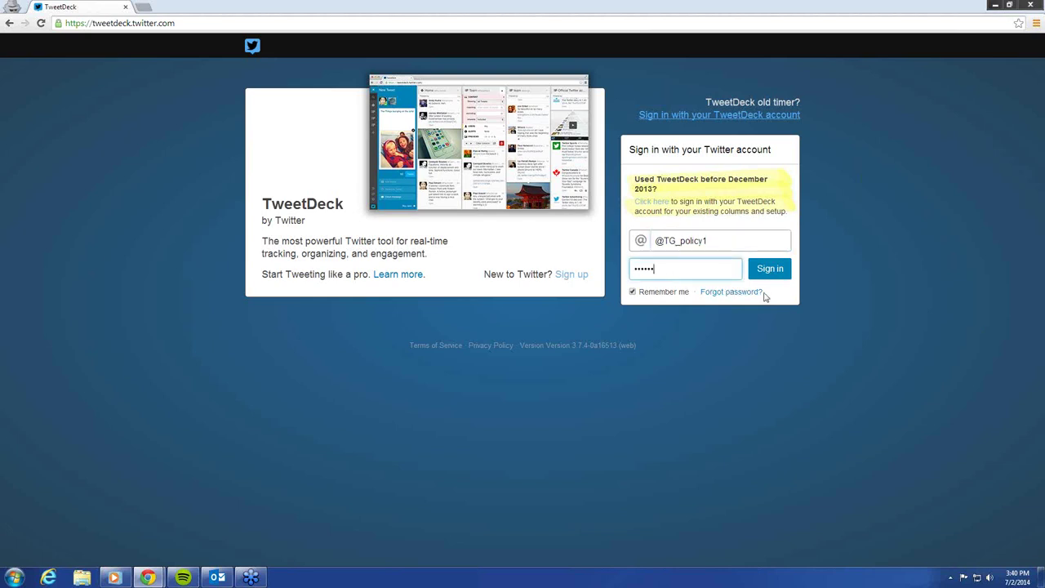
text(••••)
click(770, 269)
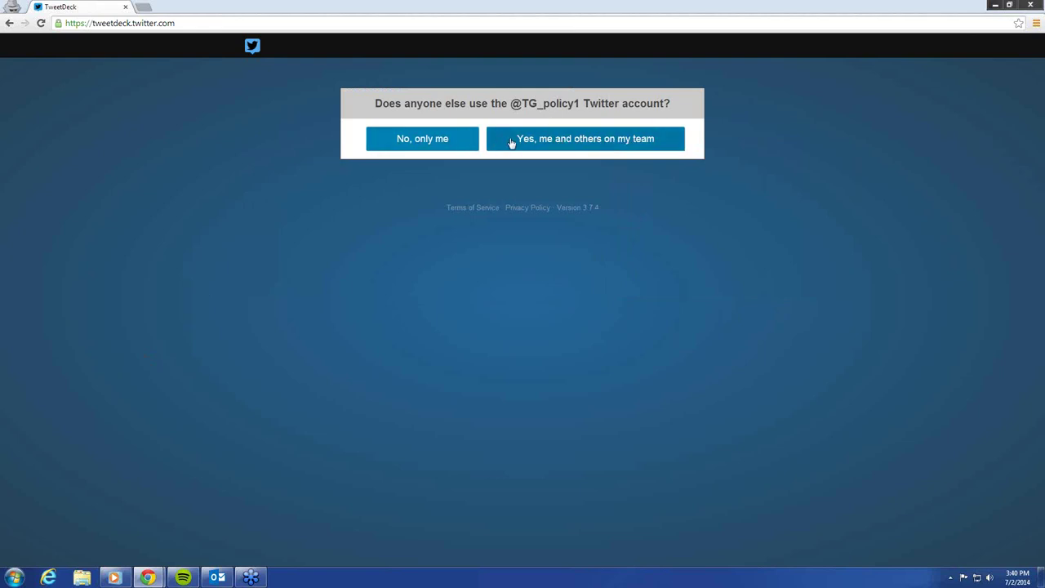
click(441, 145)
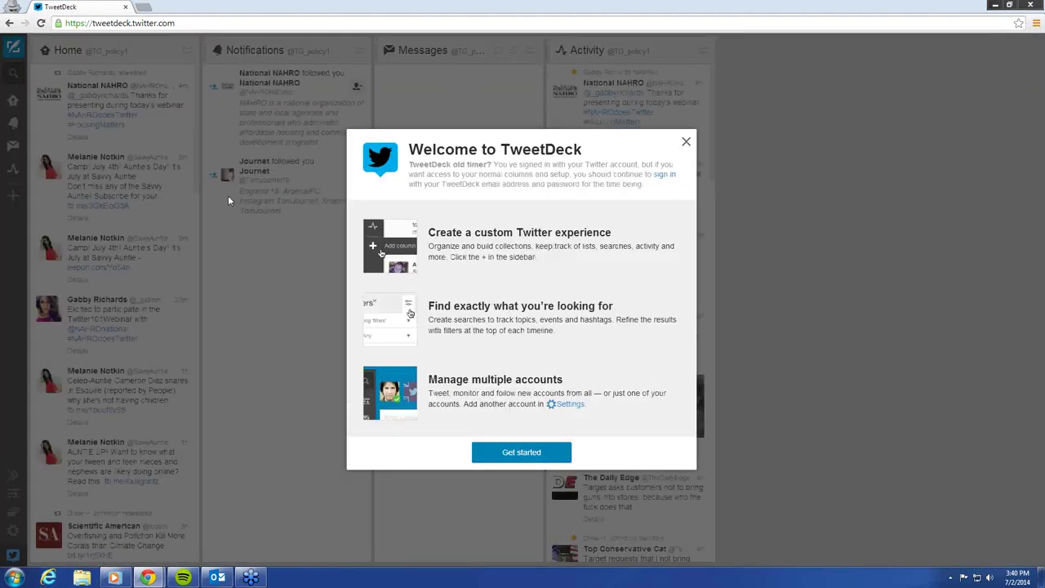
Close the Welcome to TweetDeck dialog.
click(686, 144)
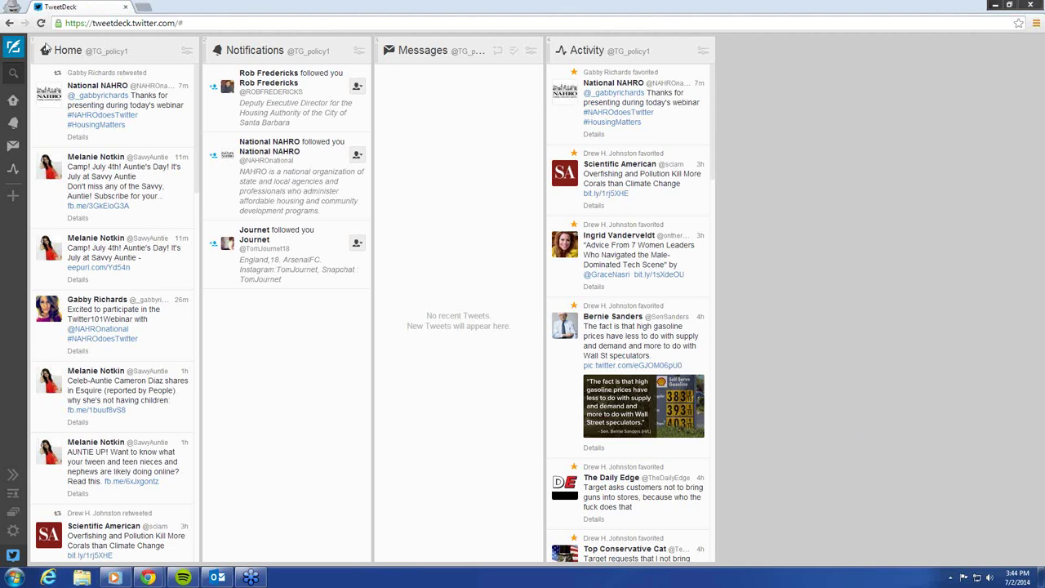
Open the New Tweet composer, then type and delete a test entry.
click(13, 46)
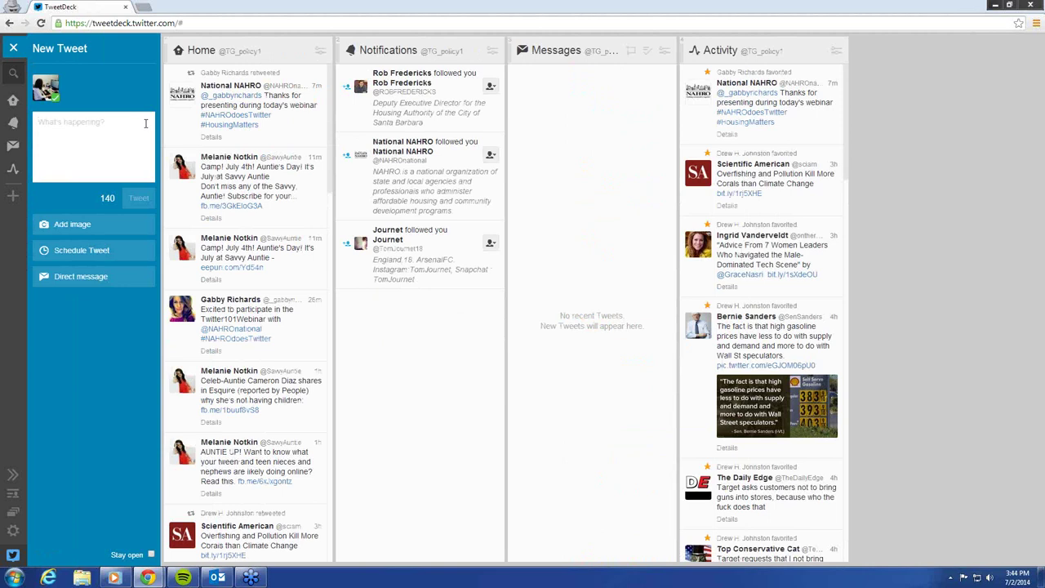
text(TY)
key(BackSpace)
key(BackSpace)
key(BackSpace)
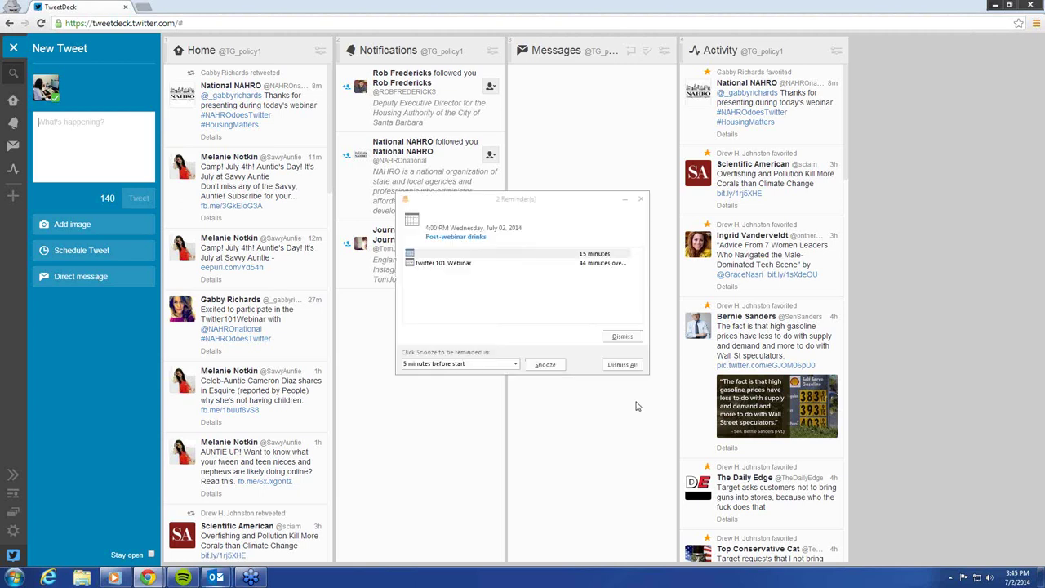
Close the Outlook reminder covering the TweetDeck columns.
click(641, 200)
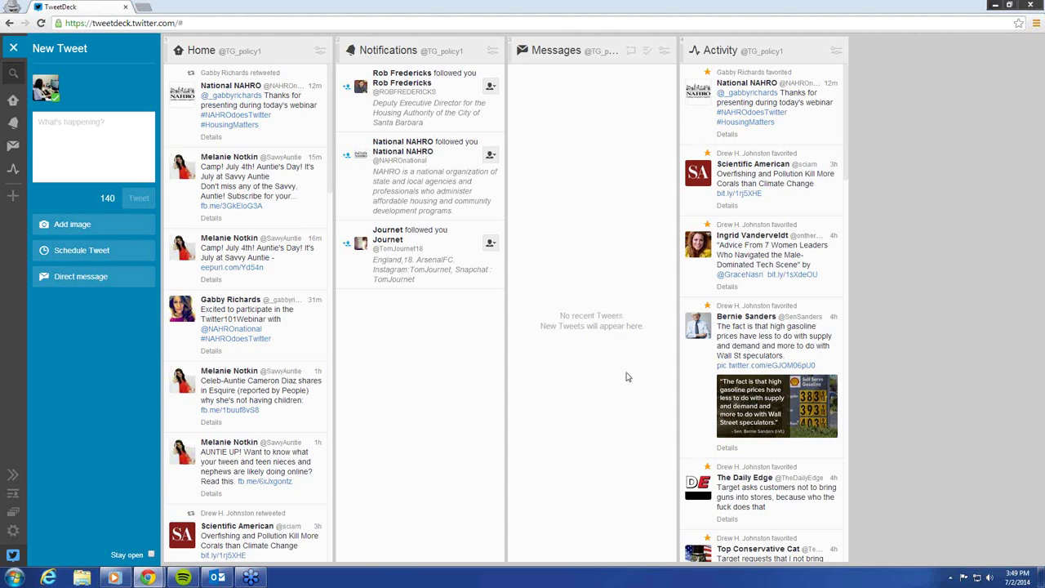
Bring up and maximise the NAHRO national TweetDeck window, then switch to the '(3) Twitter' tab.
mouse_move(143, 577)
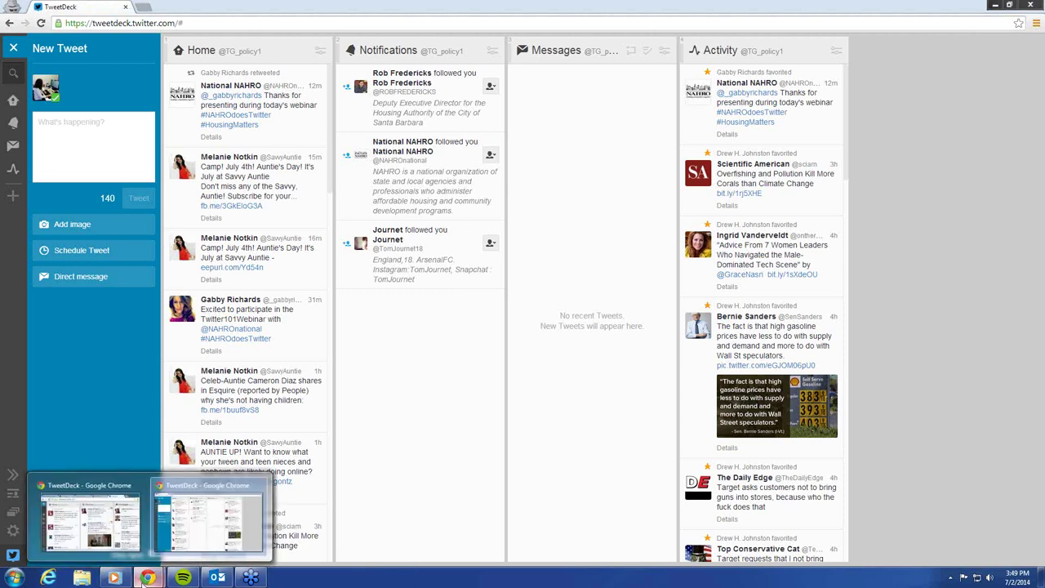
click(209, 516)
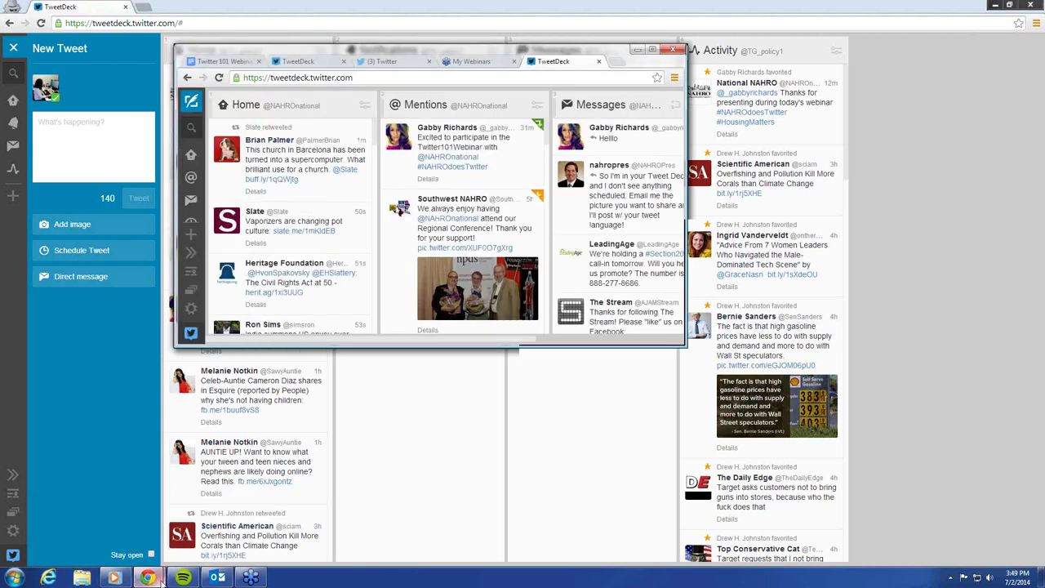
click(168, 545)
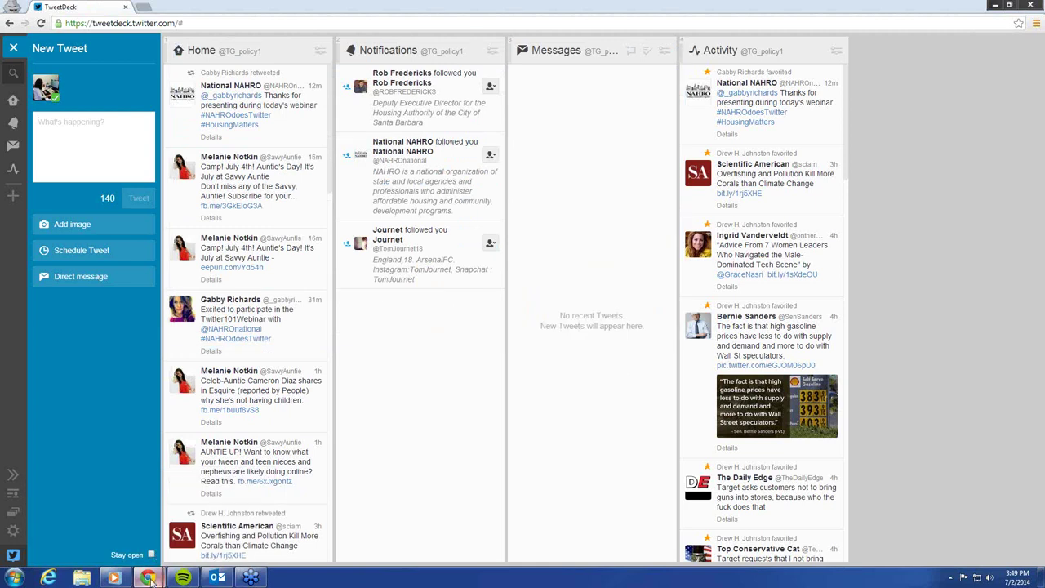
click(208, 516)
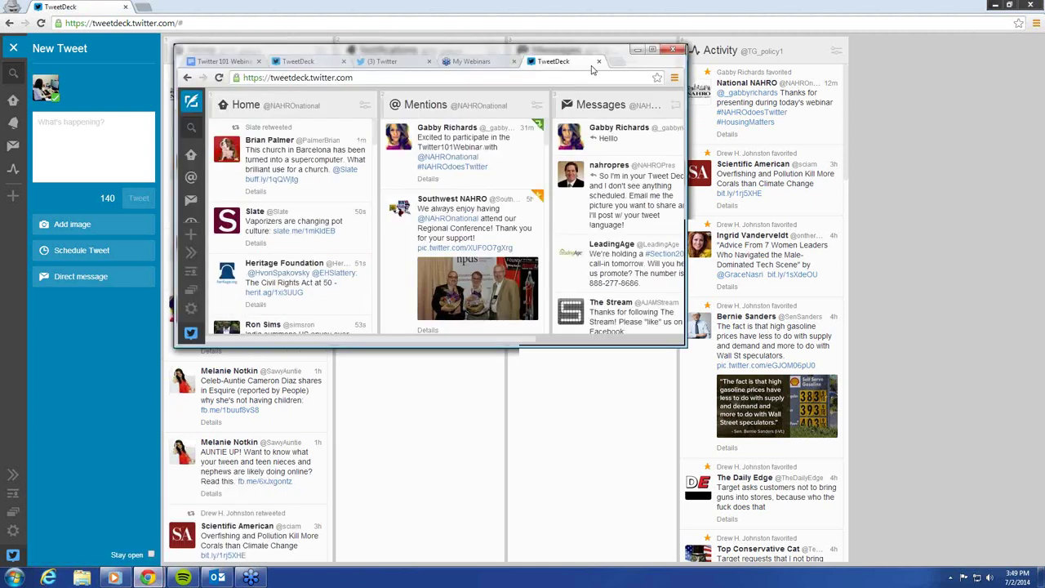
click(652, 49)
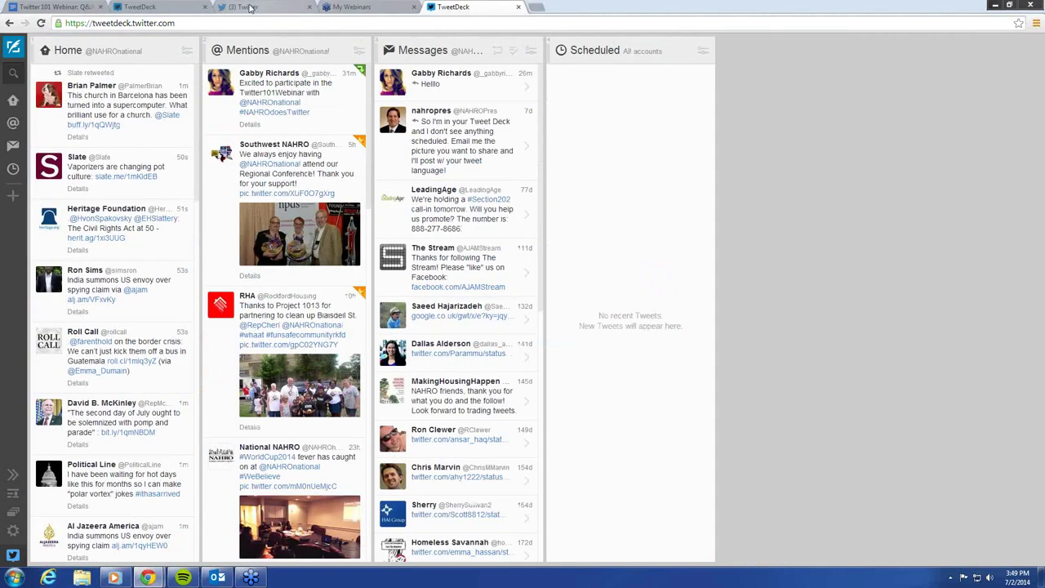
click(250, 7)
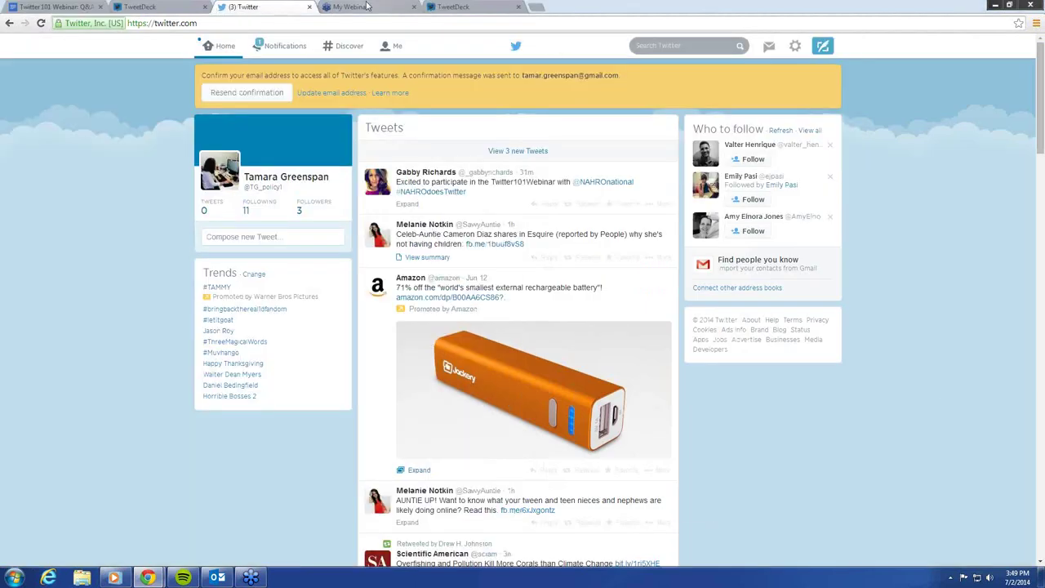
Sign out of the personal Twitter account and log in as NAHROnational with its password.
click(795, 46)
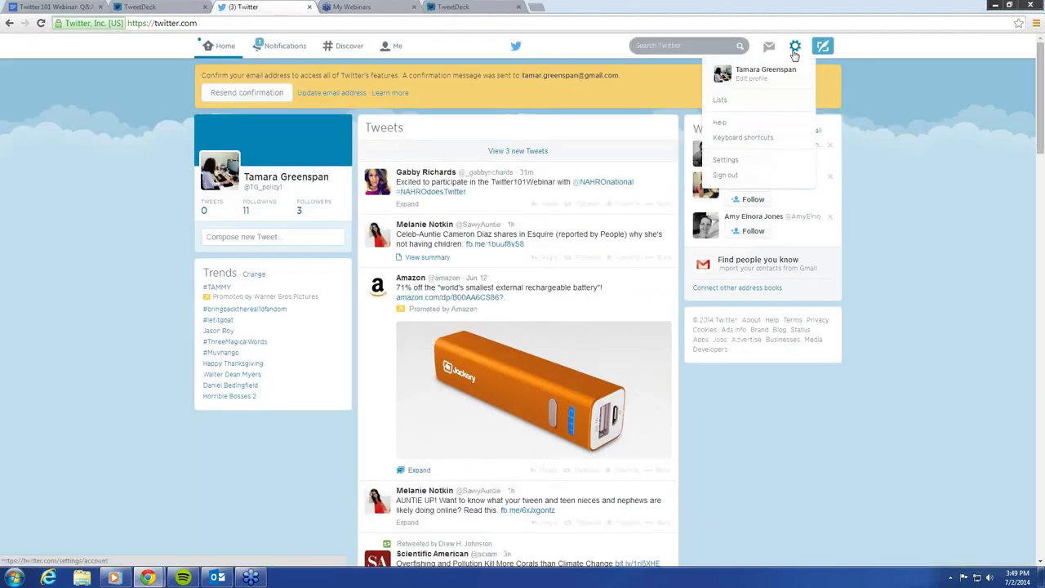
click(755, 175)
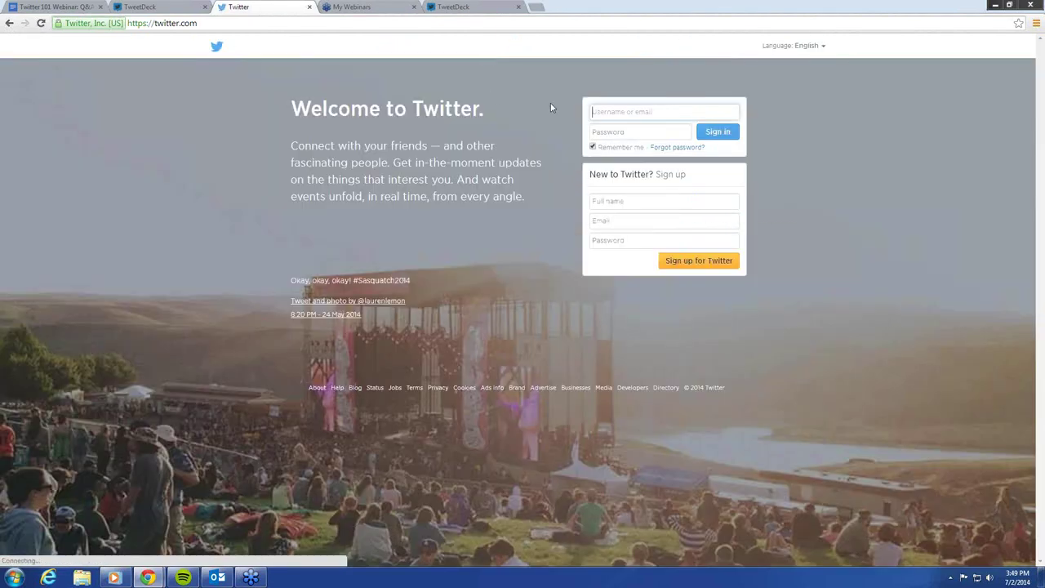
text(NAHRO)
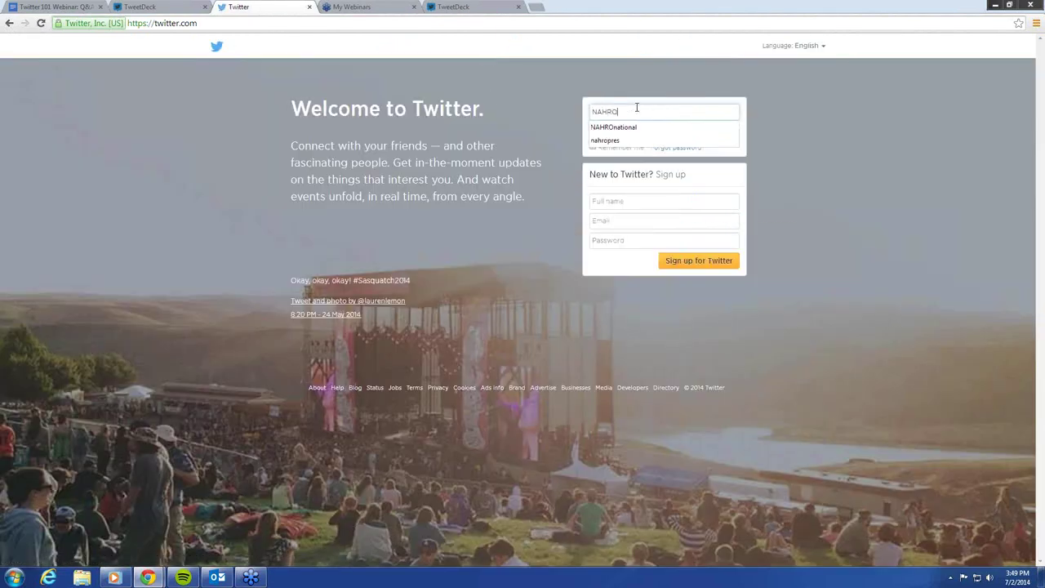
text(national)
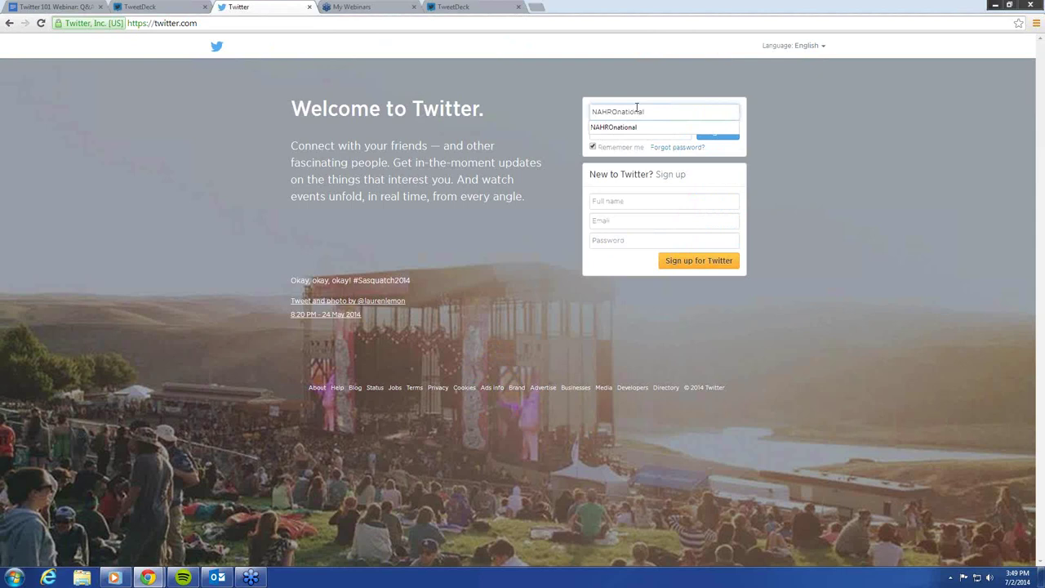
click(637, 128)
text(••••••)
key(BackSpace)
key(BackSpace)
key(BackSpace)
key(BackSpace)
key(BackSpace)
key(BackSpace)
text(••••••••)
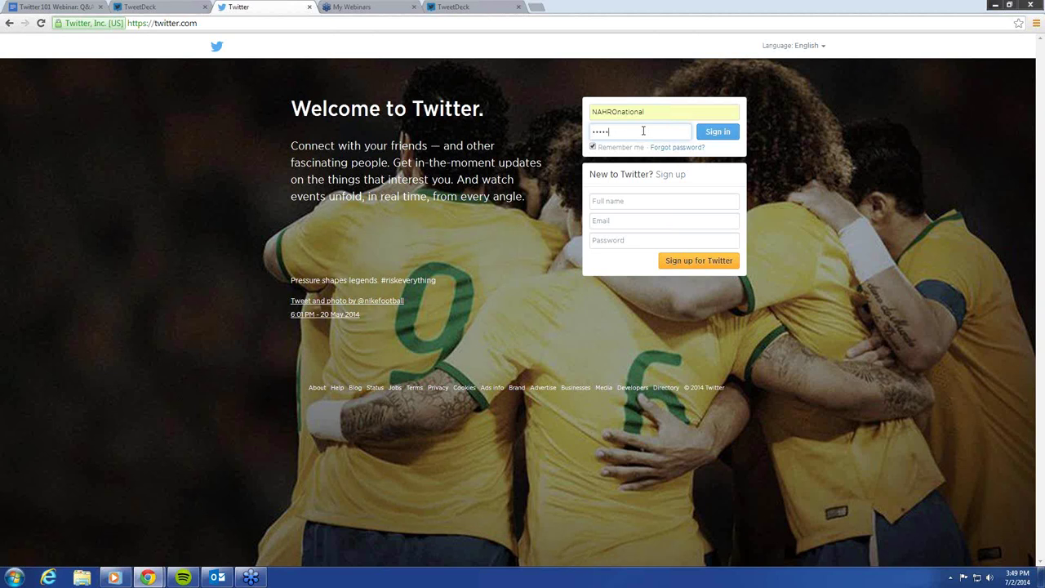
text(••••••)
click(730, 134)
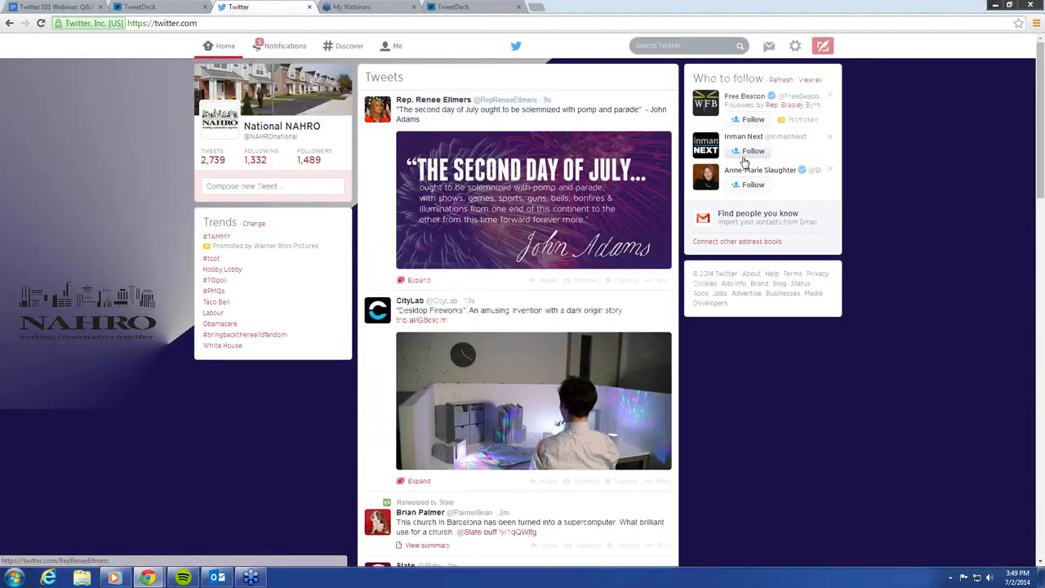
Open the National NAHRO profile page and scroll through its tweets.
click(392, 47)
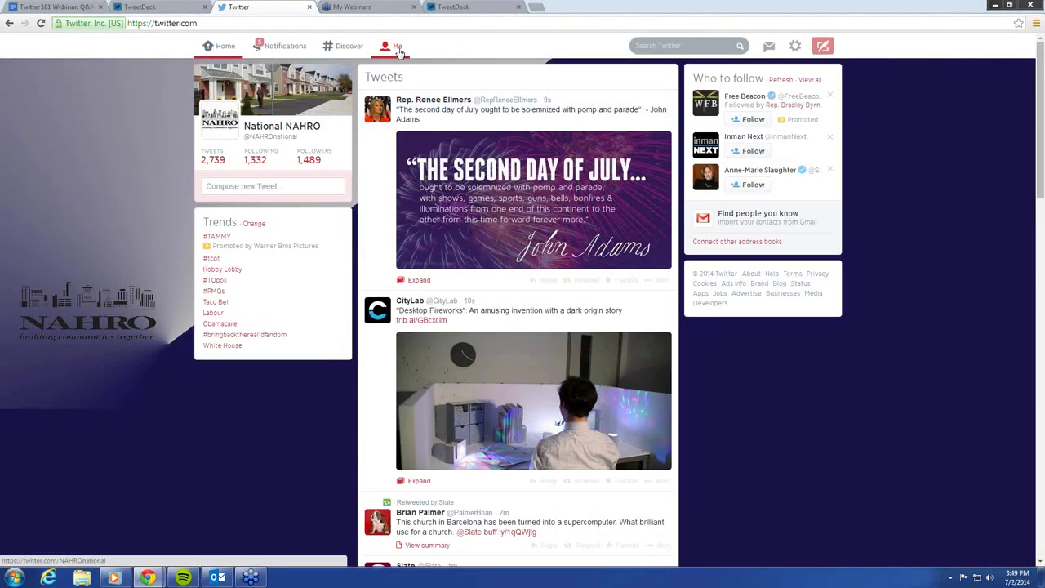
scroll(432, 209, down, 6)
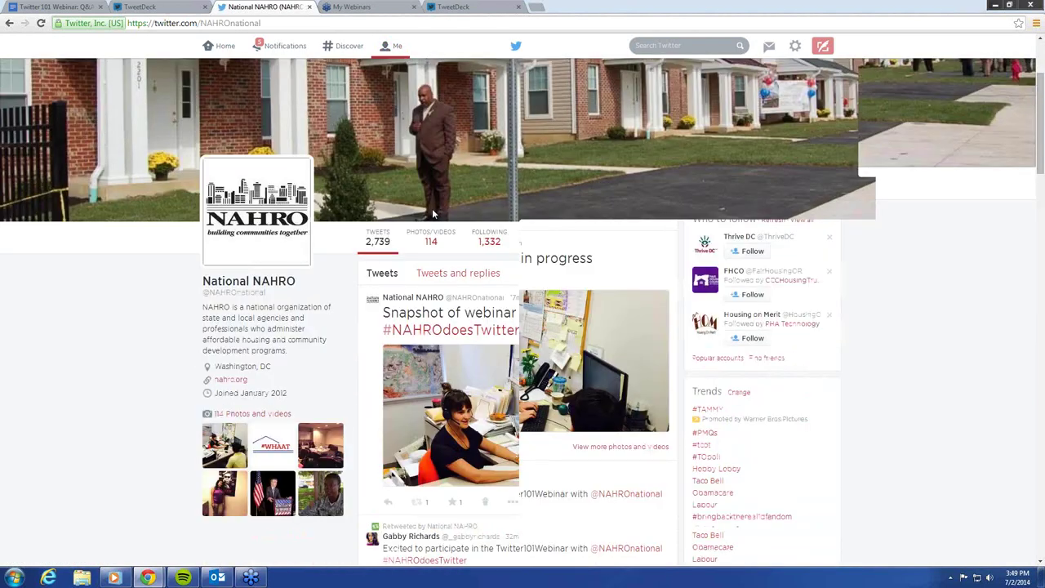
scroll(474, 227, down, 1)
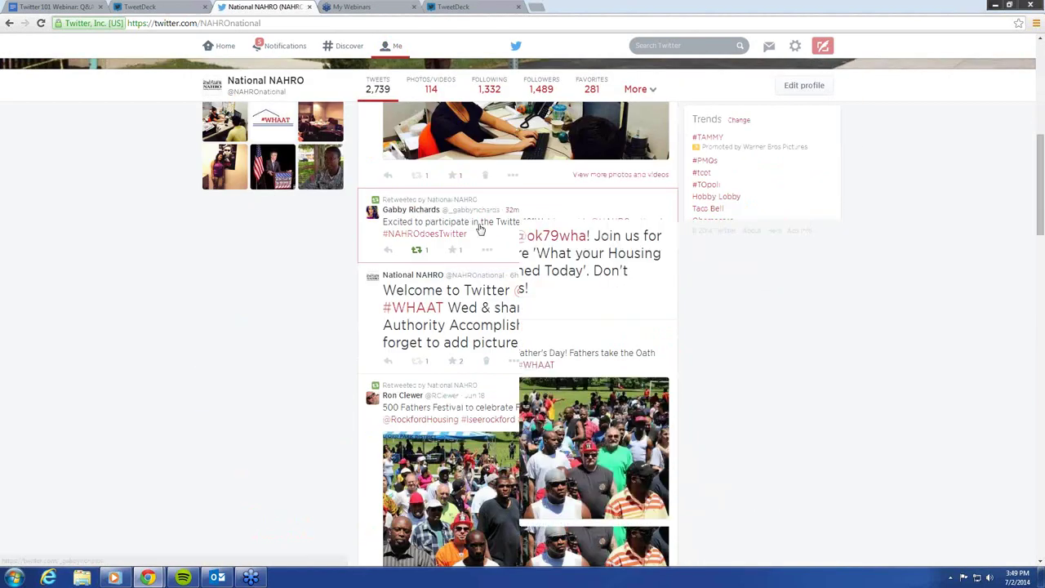
Open the More actions menu on the retweeted webinar tweet, then dismiss it.
click(489, 196)
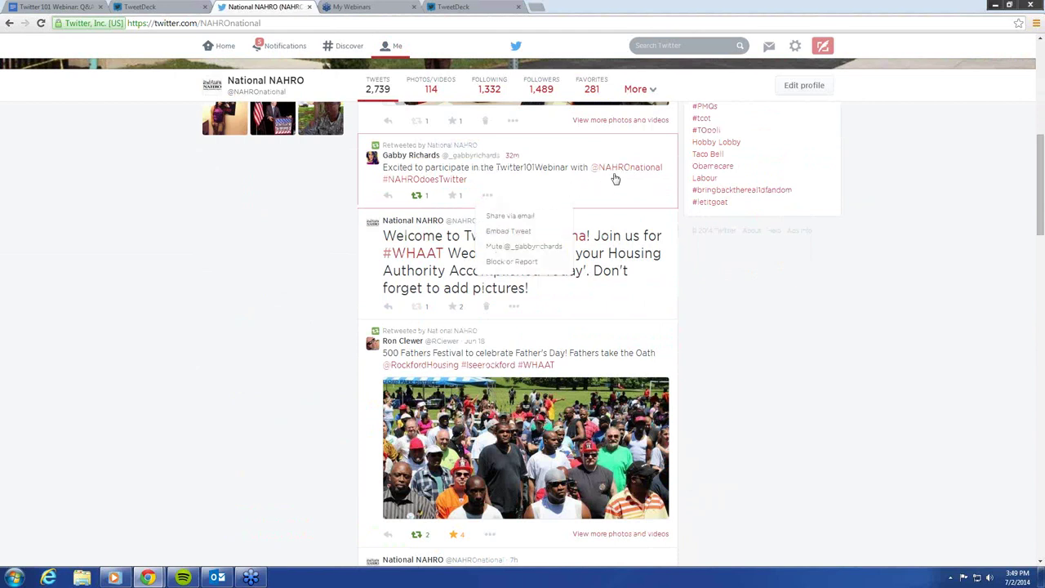
scroll(616, 179, down, 1)
scroll(618, 173, up, 4)
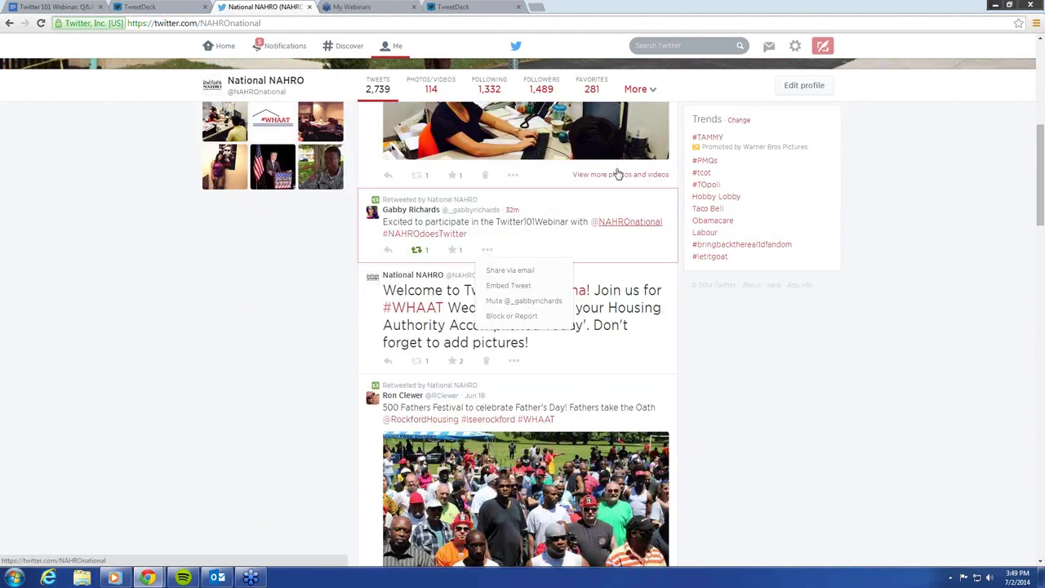
scroll(617, 169, down, 1)
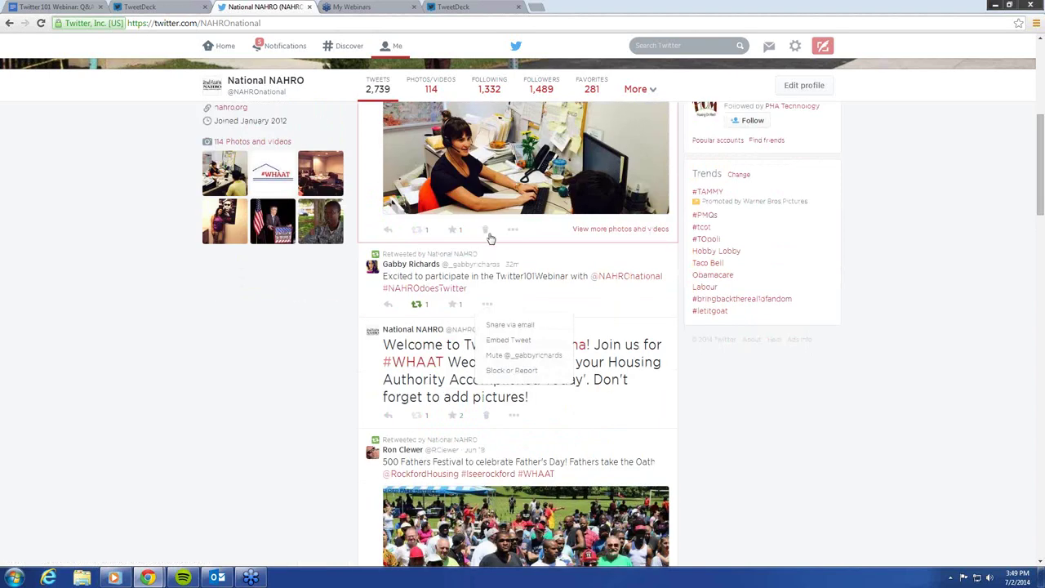
click(258, 316)
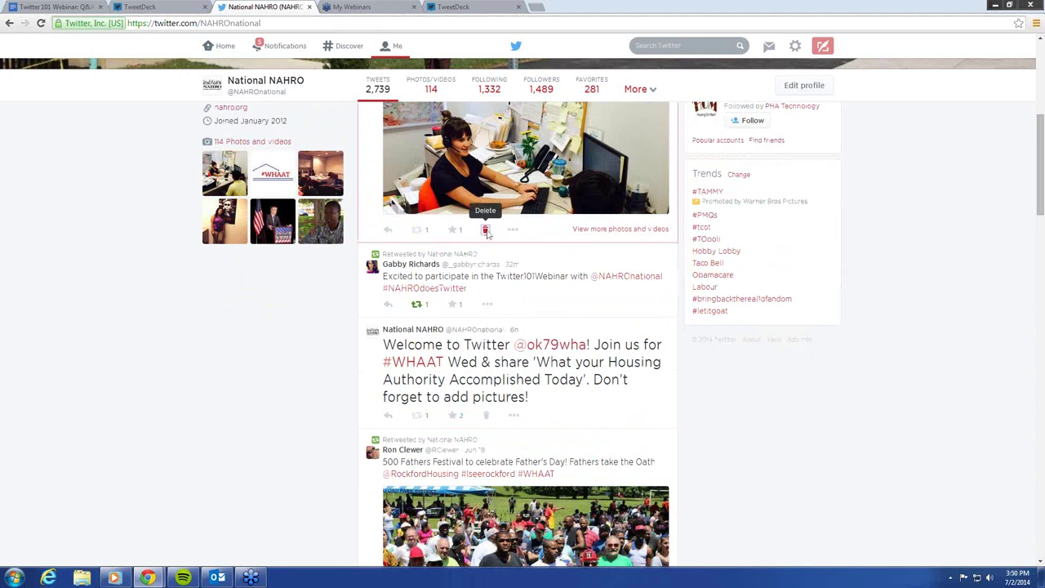
click(487, 233)
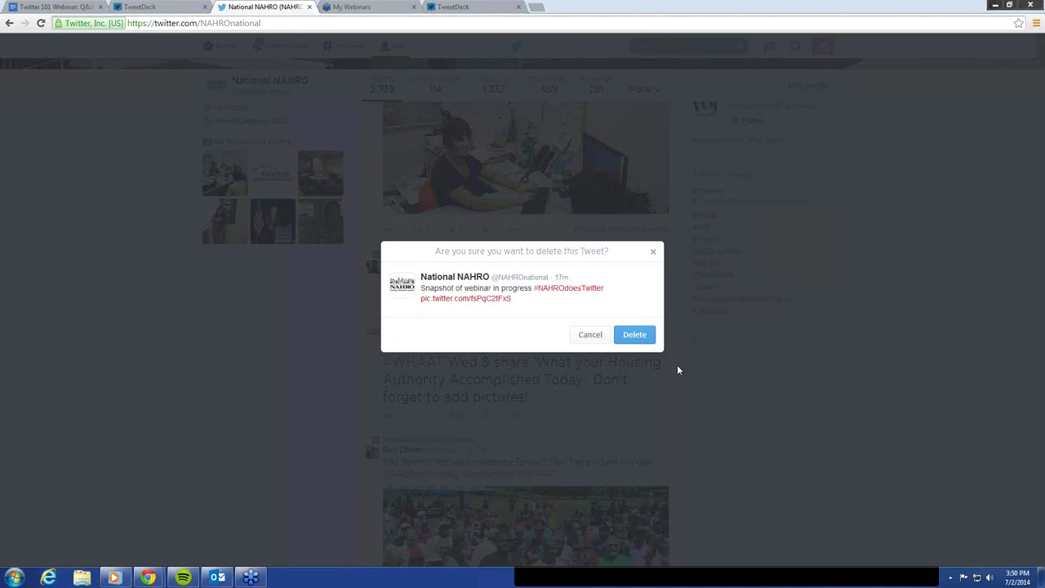
click(592, 335)
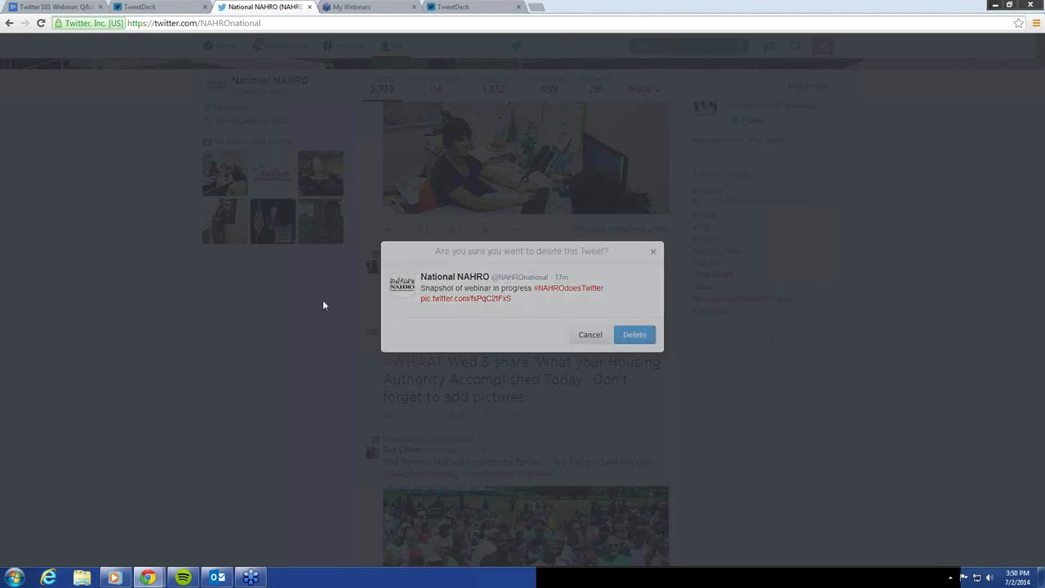
scroll(152, 307, up, 1)
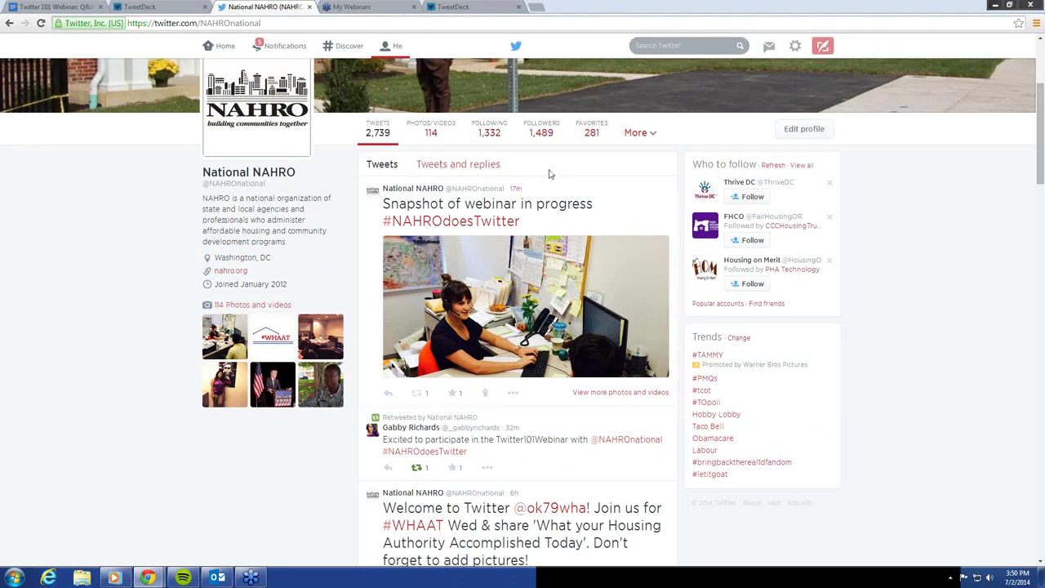
scroll(550, 176, up, 3)
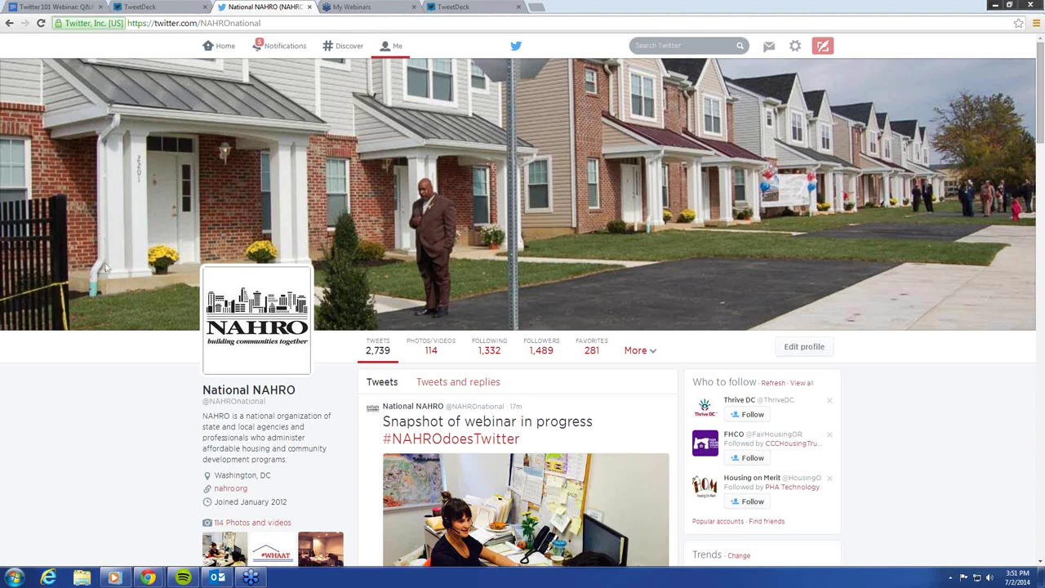
click(489, 347)
click(819, 47)
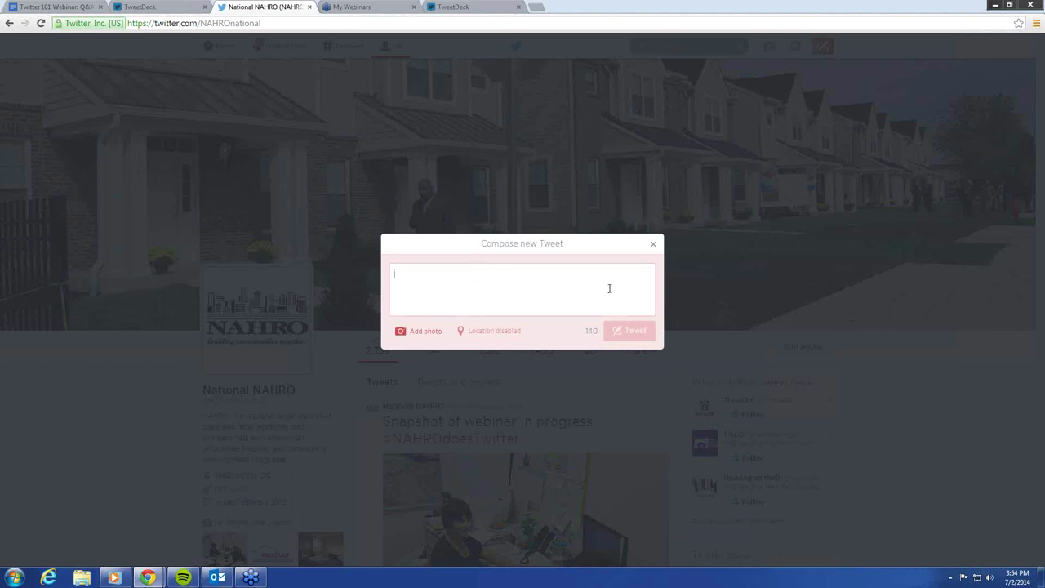
text(#NAHRODoesTiwitter)
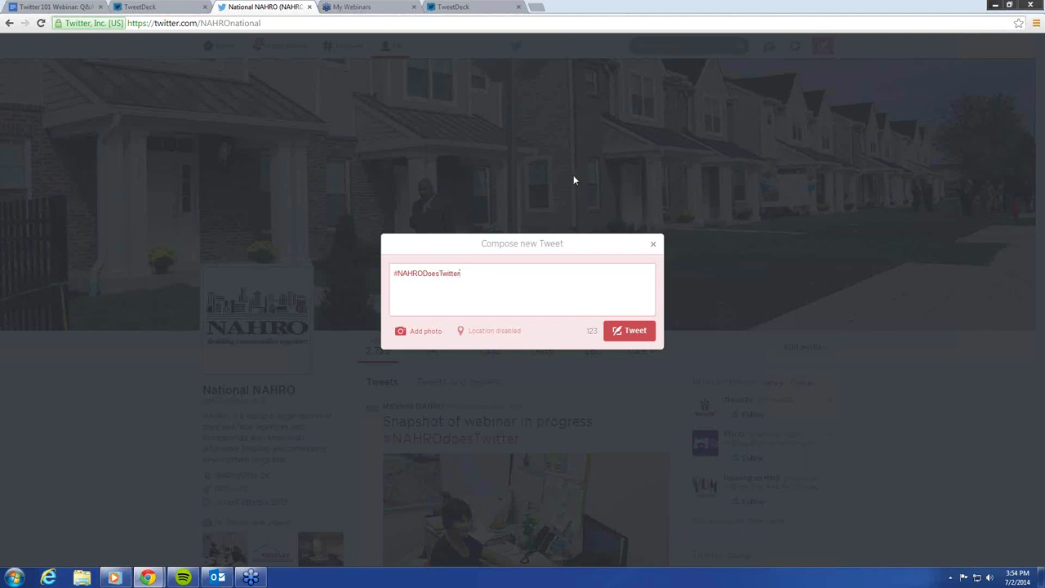
click(655, 245)
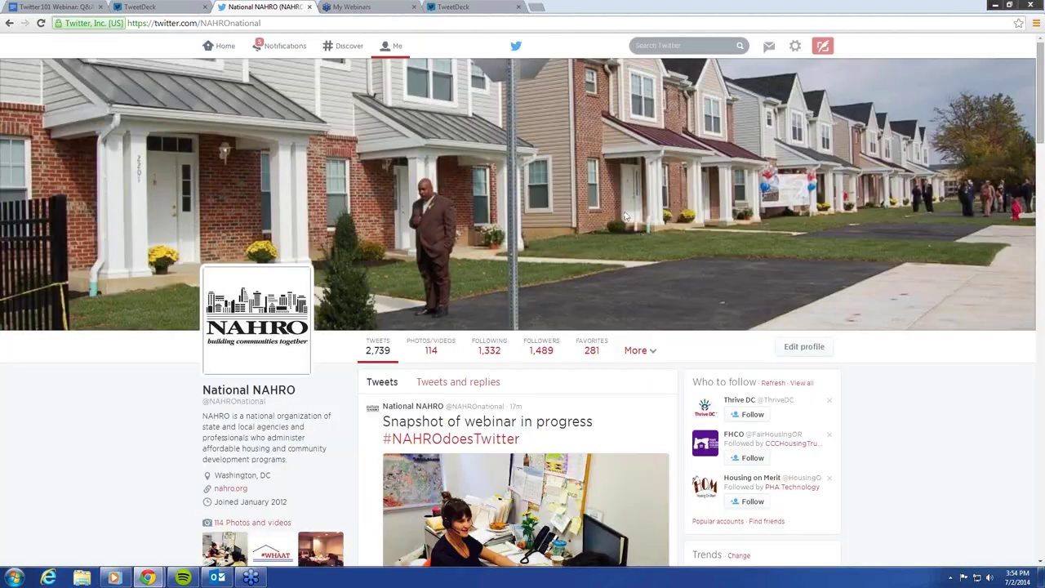